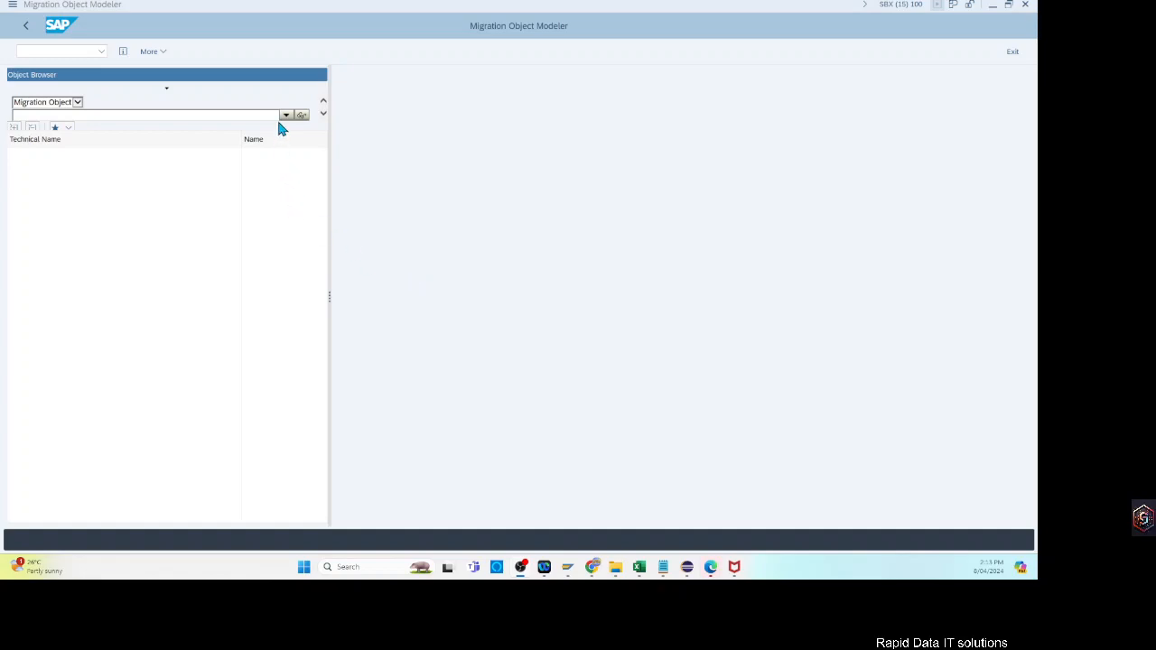
- Run transaction LTMOM with /nltmom to start a fresh Migration Object Modeler session
{"action": "left_click", "coordinate": [45, 51]}
{"action": "type", "text": "/nltmom"}
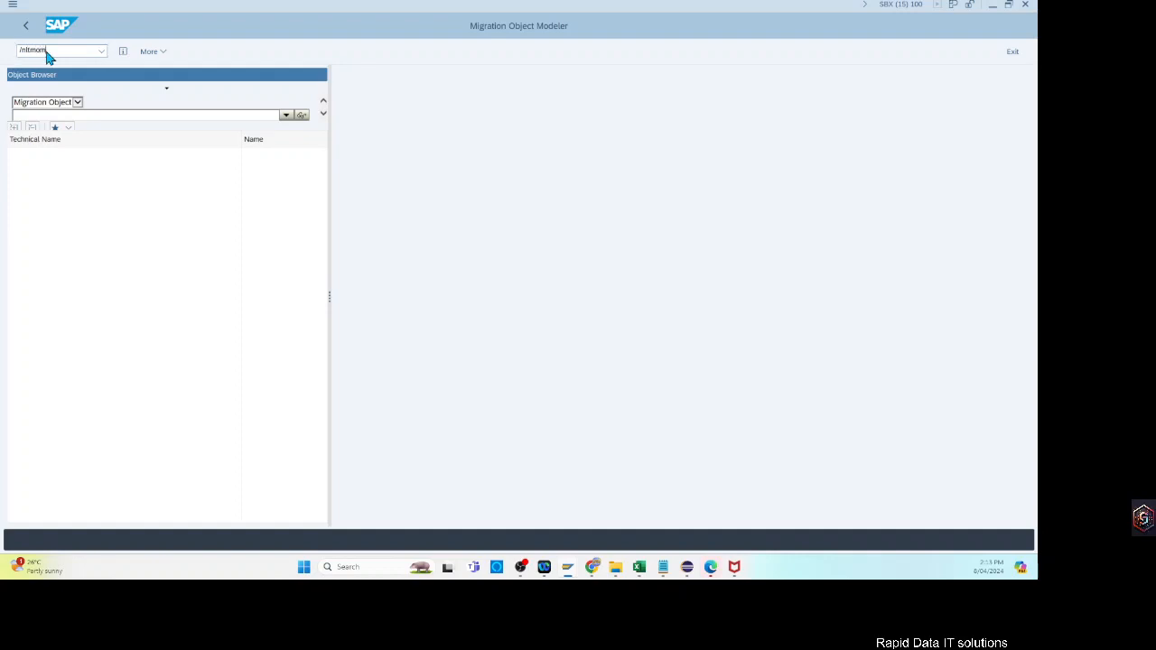
{"action": "key", "text": "Return"}
- Start creating a migration object from a template for migrating data using files/staging tables
{"action": "left_click", "coordinate": [151, 50]}
{"action": "mouse_move", "coordinate": [189, 95]}
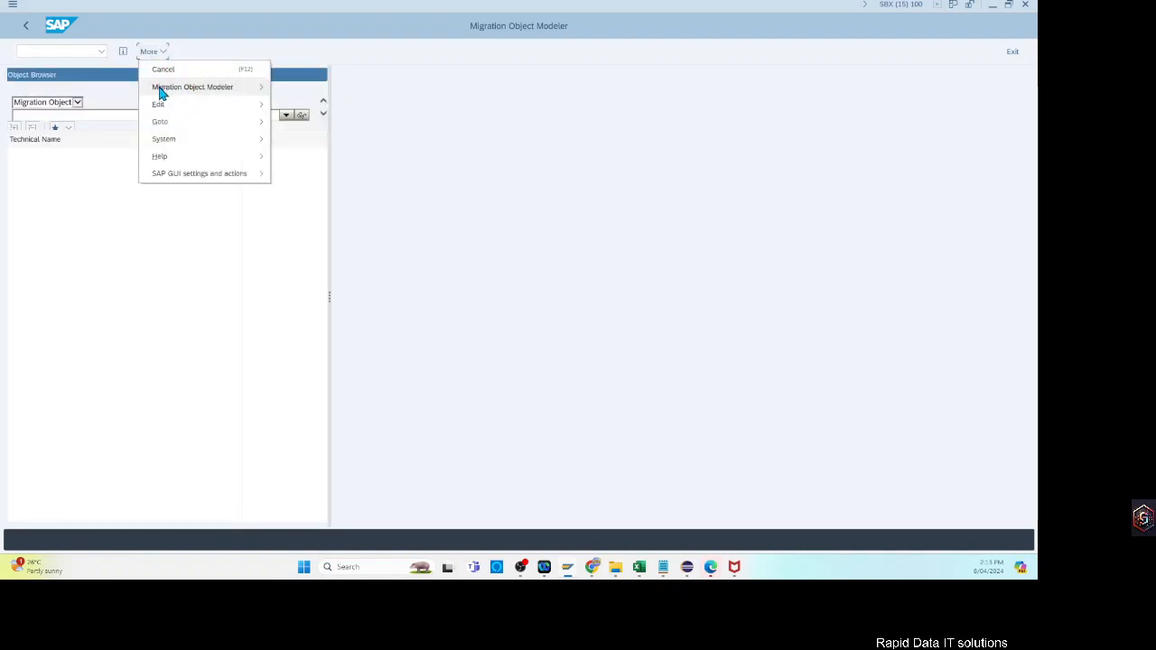
{"action": "mouse_move", "coordinate": [245, 94]}
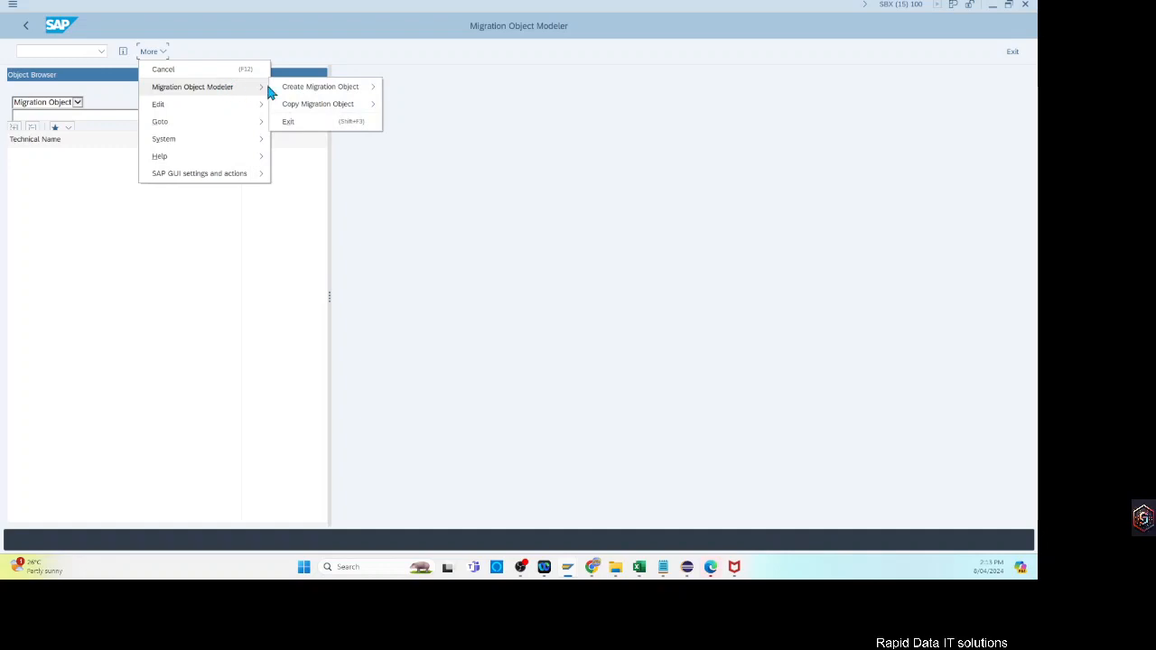
{"action": "mouse_move", "coordinate": [319, 91]}
{"action": "mouse_move", "coordinate": [415, 91]}
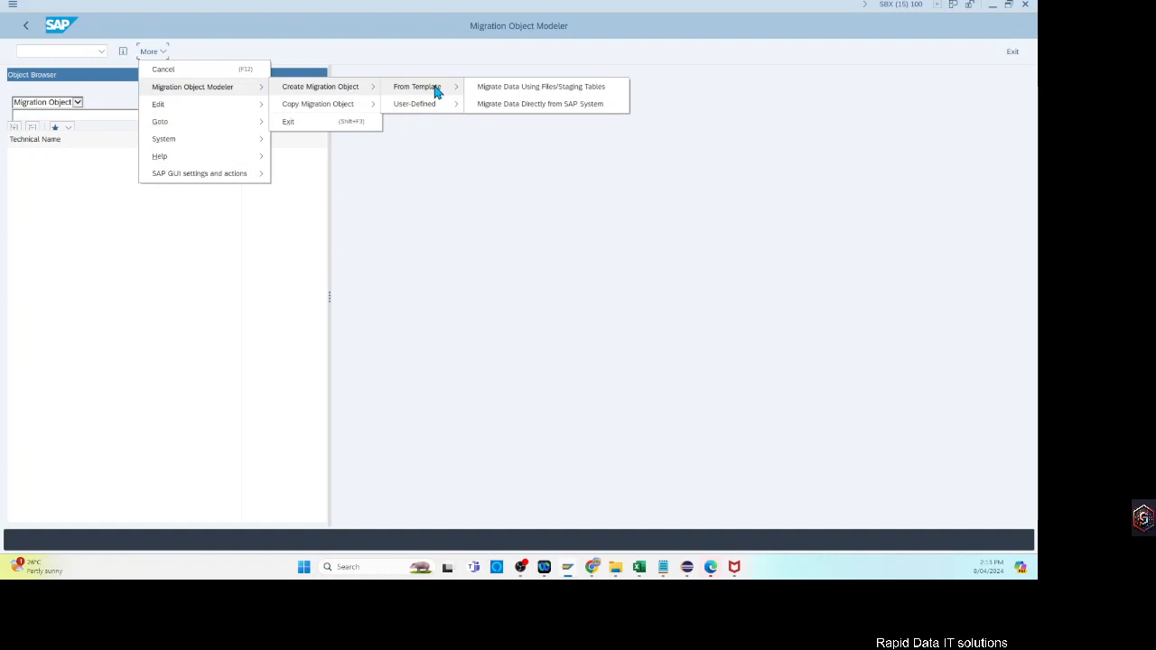
{"action": "left_click", "coordinate": [511, 90]}
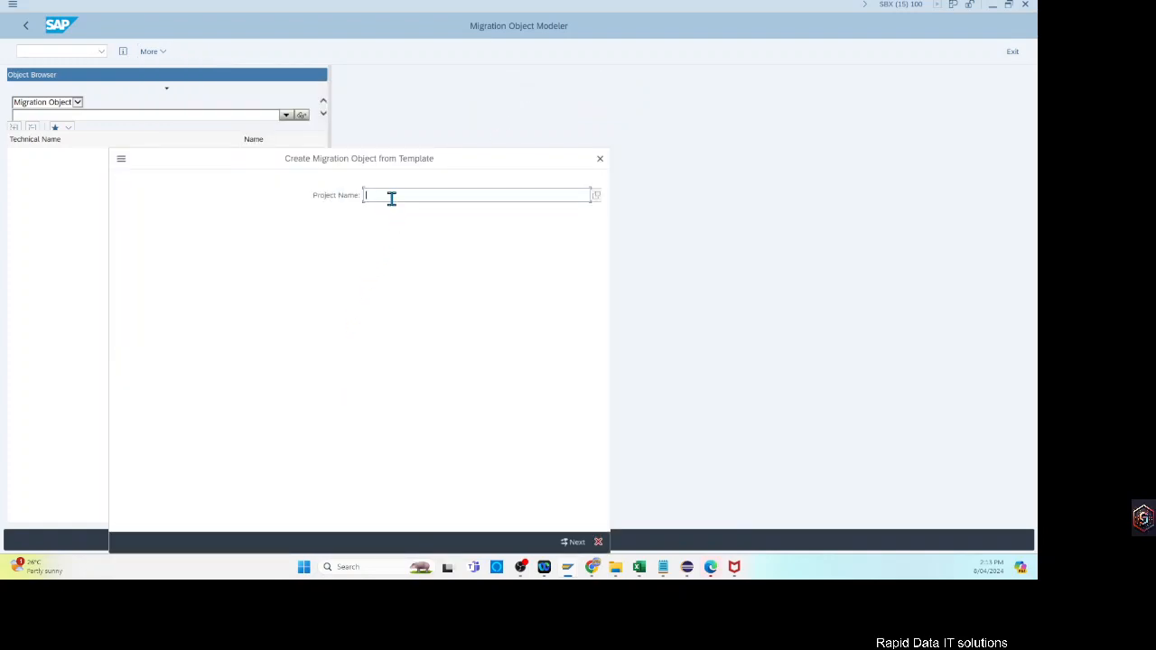
- Pick zRapidData_Migrate as the project for the new migration object and continue to the template selection
{"action": "left_click", "coordinate": [595, 196]}
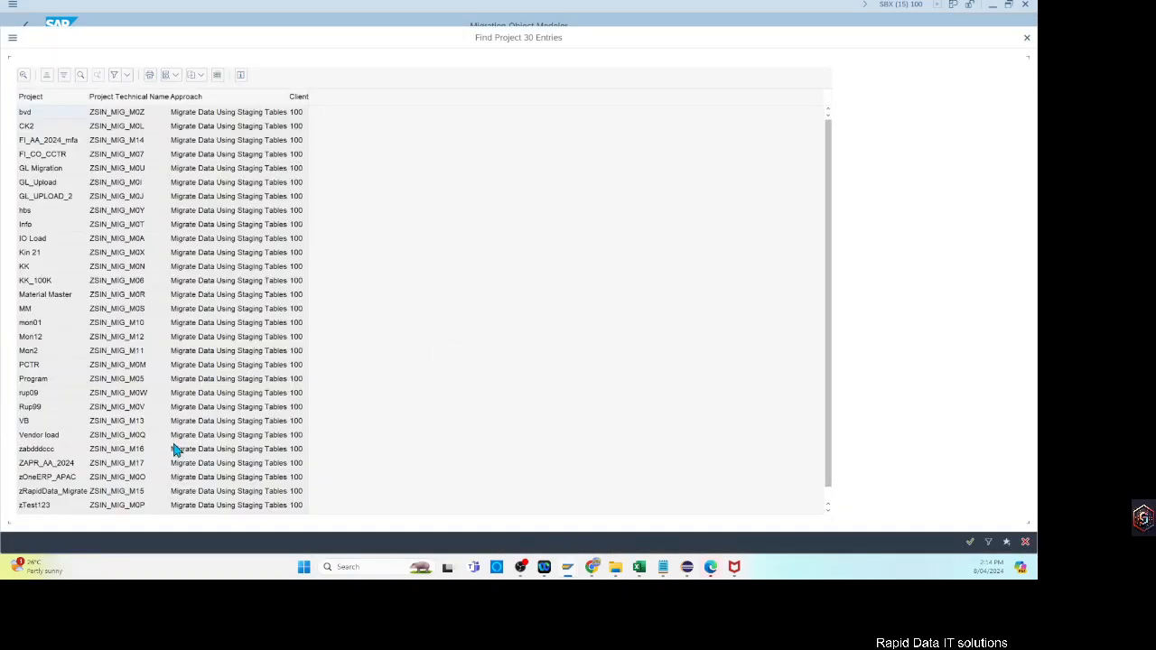
{"action": "scroll", "coordinate": [145, 465], "scroll_direction": "down", "scroll_amount": 1}
{"action": "double_click", "coordinate": [44, 479]}
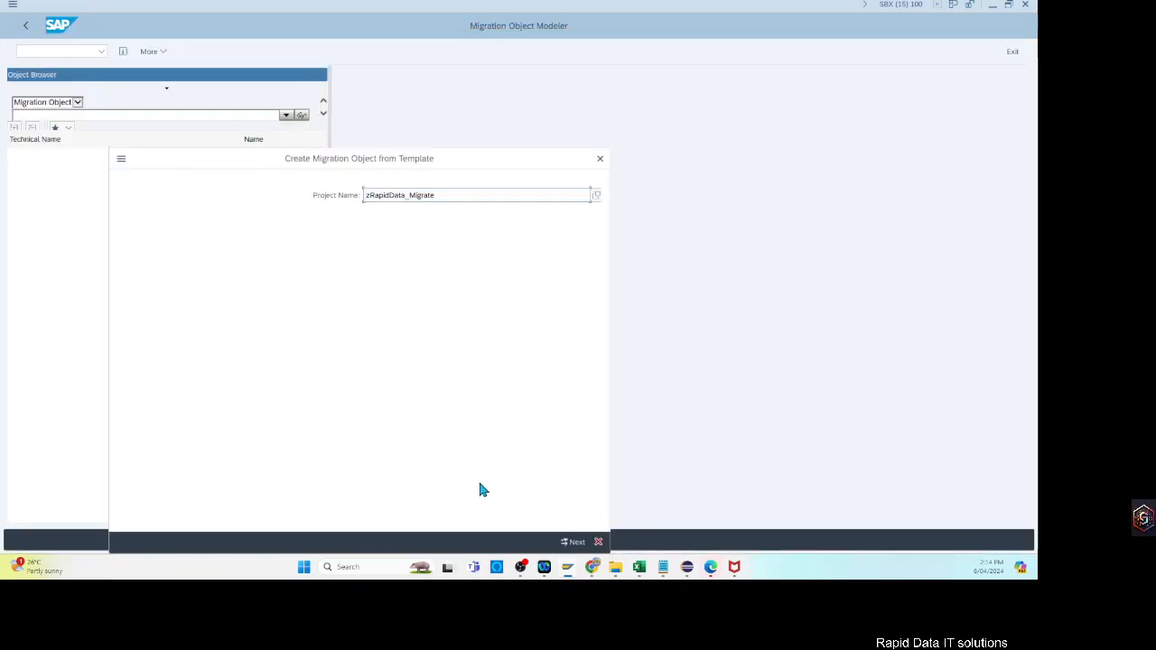
{"action": "key", "text": "Return"}
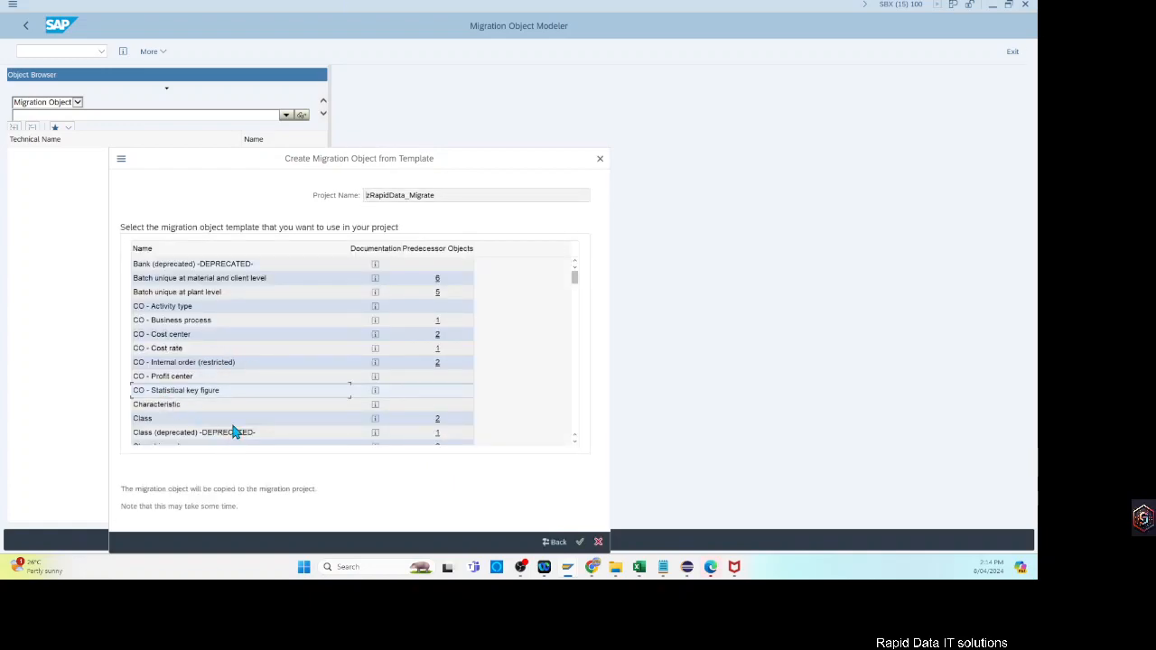
- Look through the available migration object templates, from the batch and cost objects to the supplier entries and back
{"action": "scroll", "coordinate": [232, 415], "scroll_direction": "down", "scroll_amount": 5}
{"action": "scroll", "coordinate": [272, 438], "scroll_direction": "down", "scroll_amount": 15}
{"action": "scroll", "coordinate": [273, 443], "scroll_direction": "down", "scroll_amount": 3}
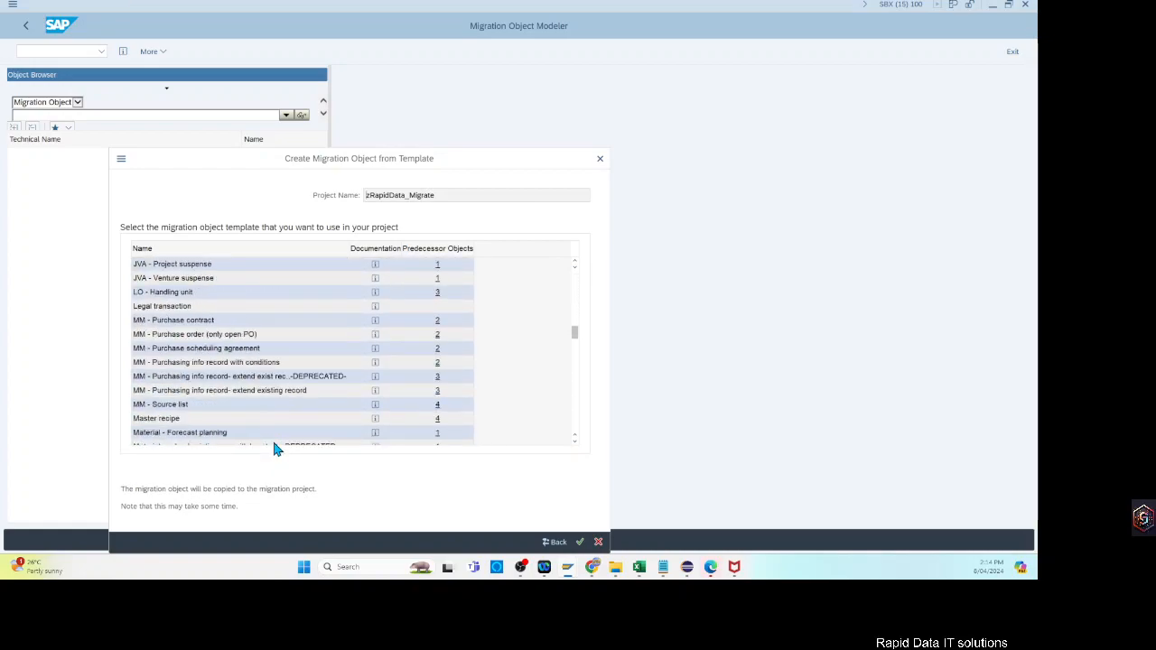
{"action": "scroll", "coordinate": [215, 398], "scroll_direction": "down", "scroll_amount": 3}
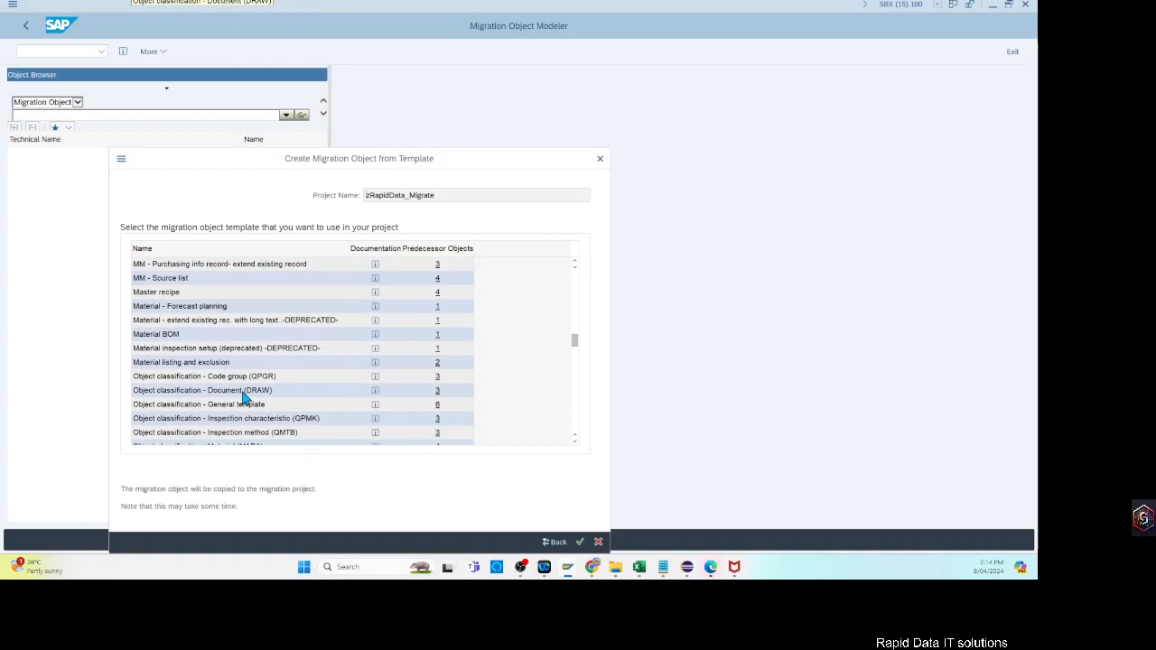
{"action": "scroll", "coordinate": [242, 397], "scroll_direction": "down", "scroll_amount": 6}
{"action": "scroll", "coordinate": [242, 398], "scroll_direction": "down", "scroll_amount": 12}
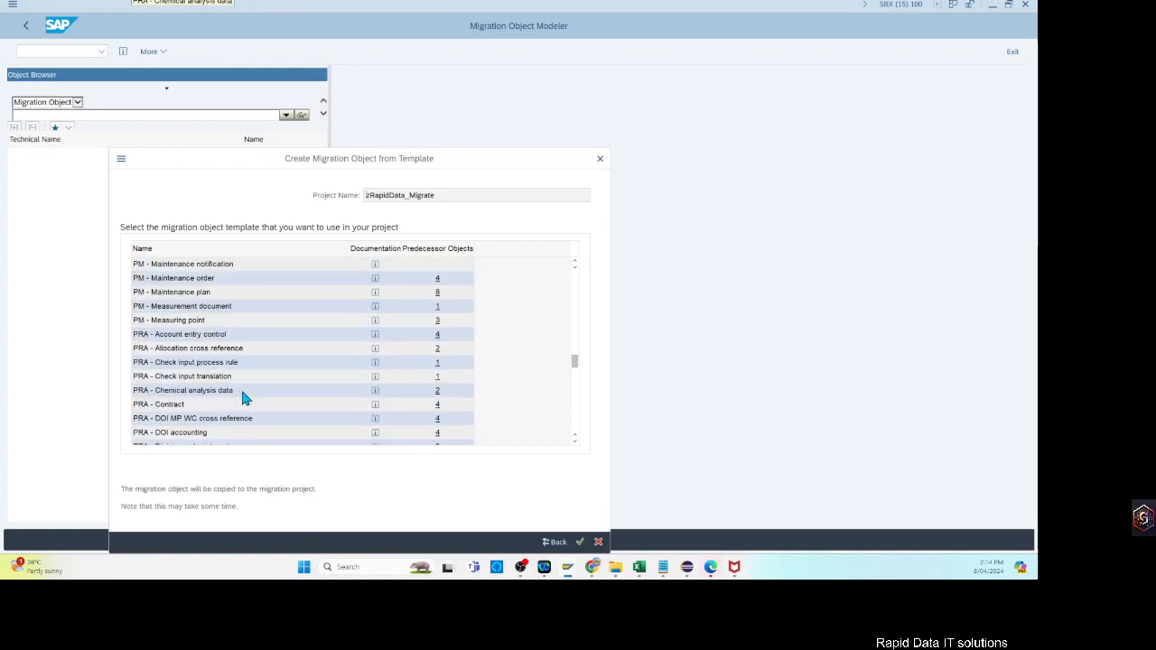
{"action": "scroll", "coordinate": [244, 398], "scroll_direction": "down", "scroll_amount": 10}
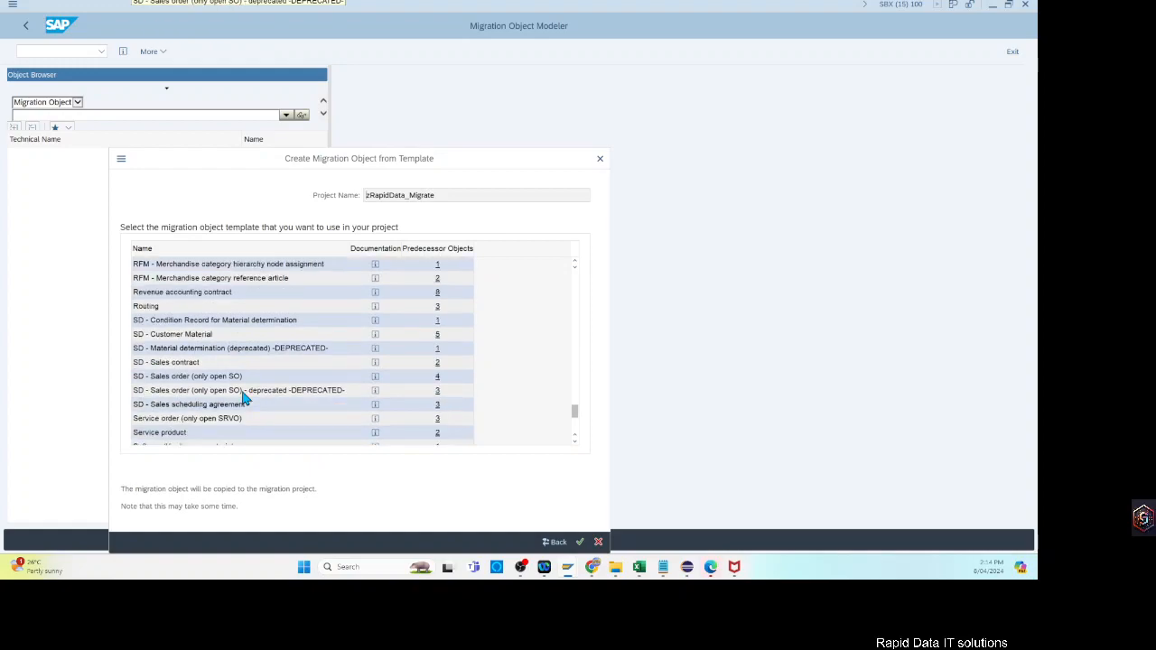
{"action": "scroll", "coordinate": [242, 398], "scroll_direction": "down", "scroll_amount": 2}
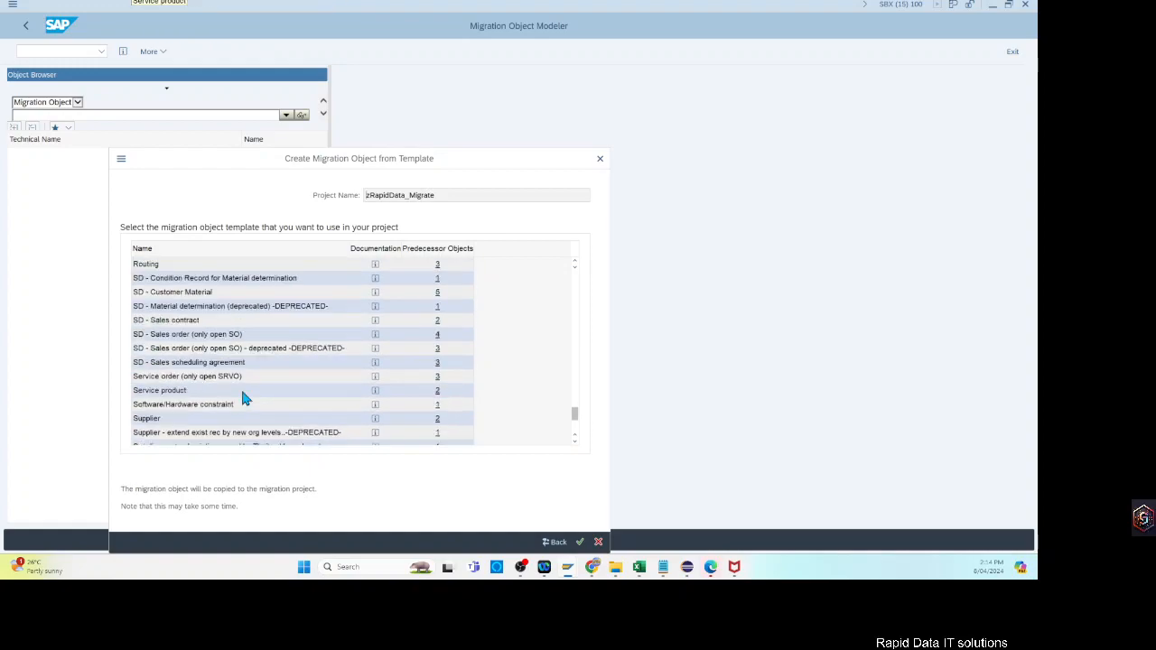
{"action": "scroll", "coordinate": [241, 387], "scroll_direction": "down", "scroll_amount": 4}
{"action": "scroll", "coordinate": [241, 387], "scroll_direction": "up", "scroll_amount": 10}
{"action": "scroll", "coordinate": [253, 391], "scroll_direction": "up", "scroll_amount": 3}
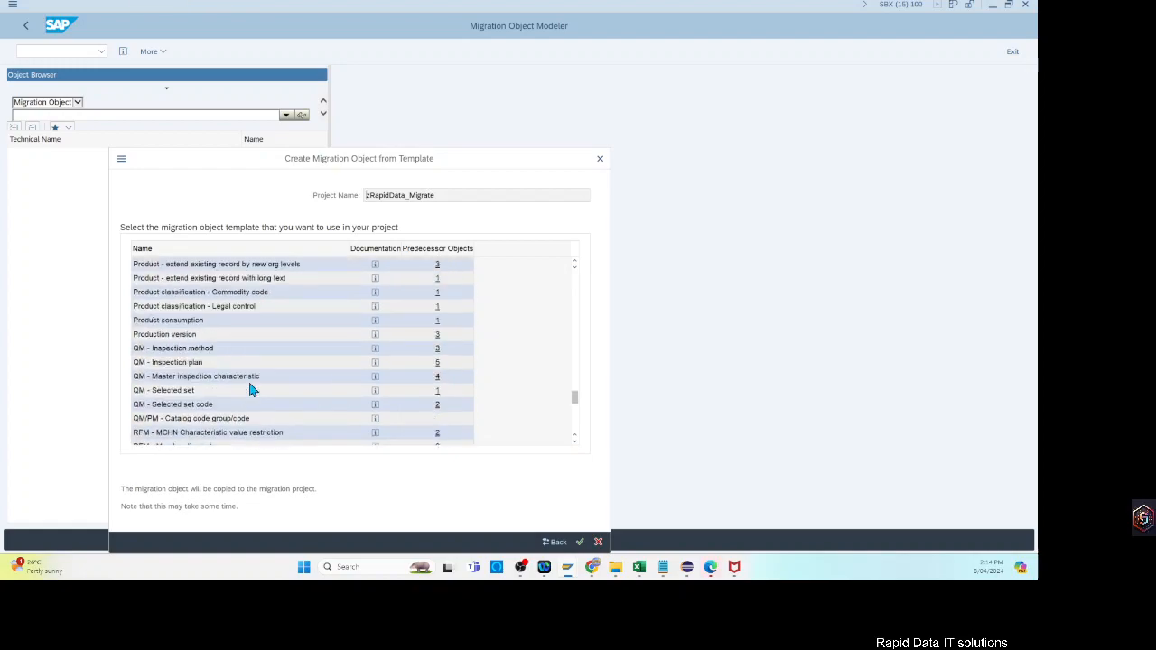
{"action": "scroll", "coordinate": [253, 390], "scroll_direction": "up", "scroll_amount": 9}
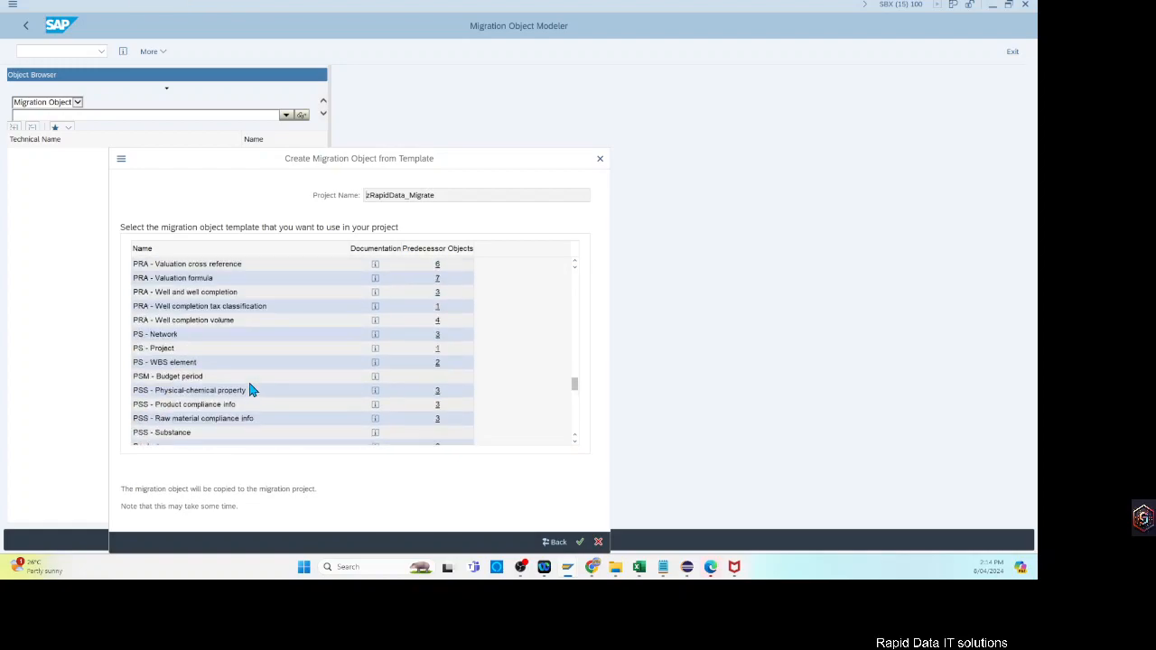
{"action": "scroll", "coordinate": [253, 390], "scroll_direction": "up", "scroll_amount": 8}
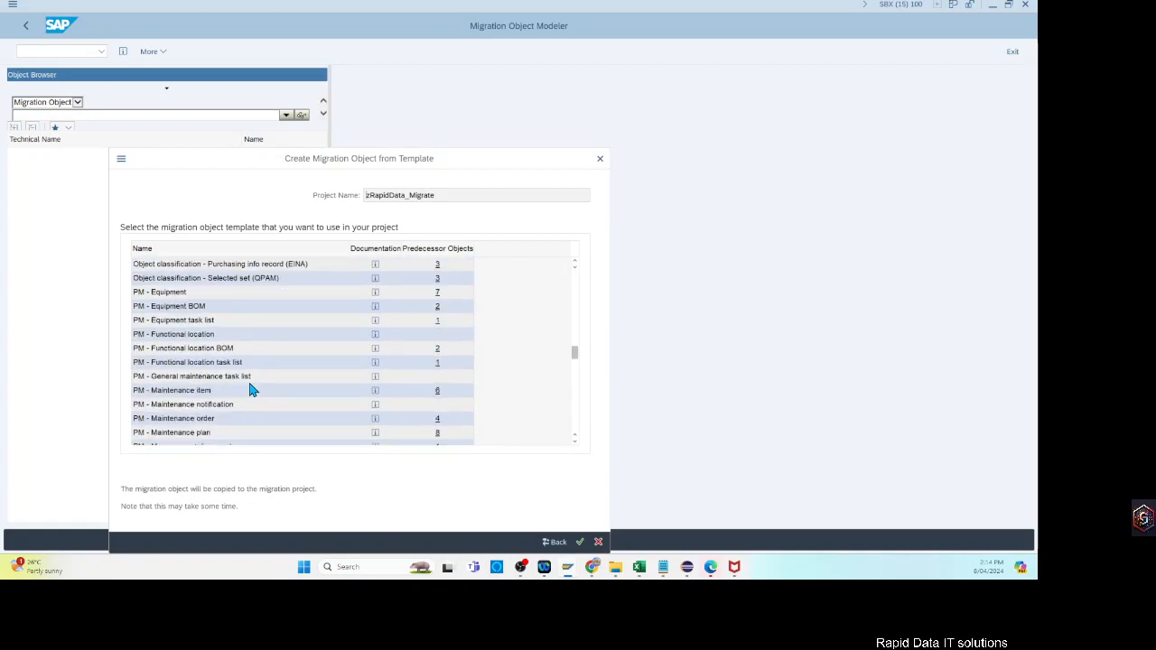
{"action": "scroll", "coordinate": [253, 390], "scroll_direction": "up", "scroll_amount": 5}
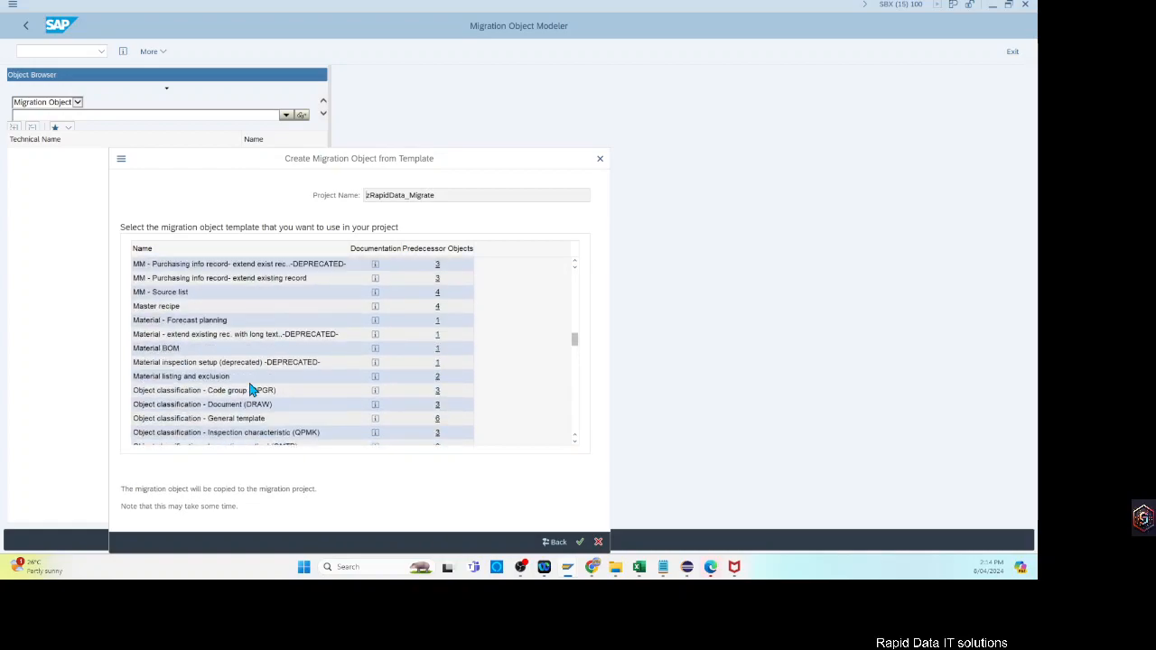
{"action": "scroll", "coordinate": [253, 390], "scroll_direction": "up", "scroll_amount": 3}
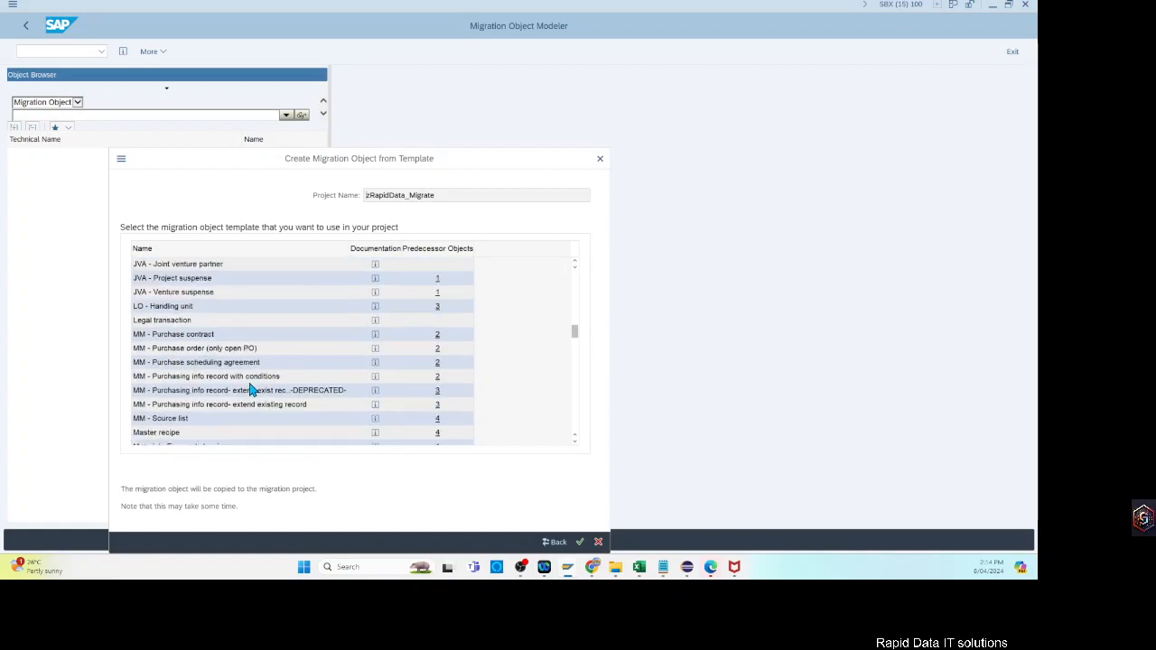
{"action": "scroll", "coordinate": [253, 390], "scroll_direction": "up", "scroll_amount": 8}
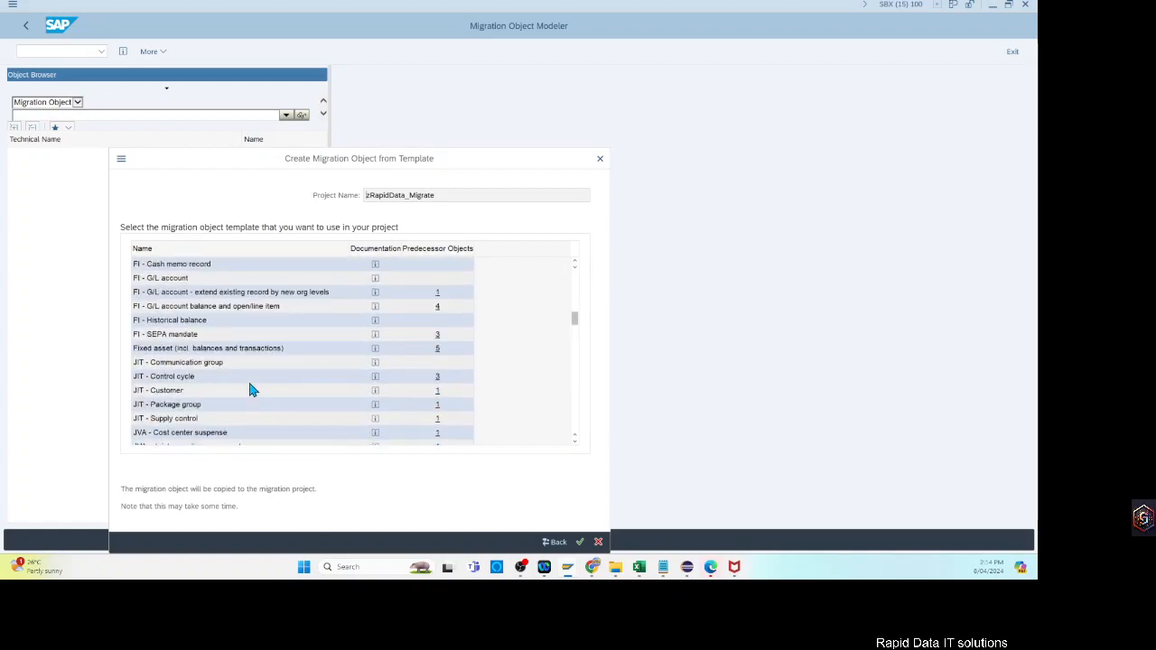
{"action": "scroll", "coordinate": [253, 390], "scroll_direction": "up", "scroll_amount": 3}
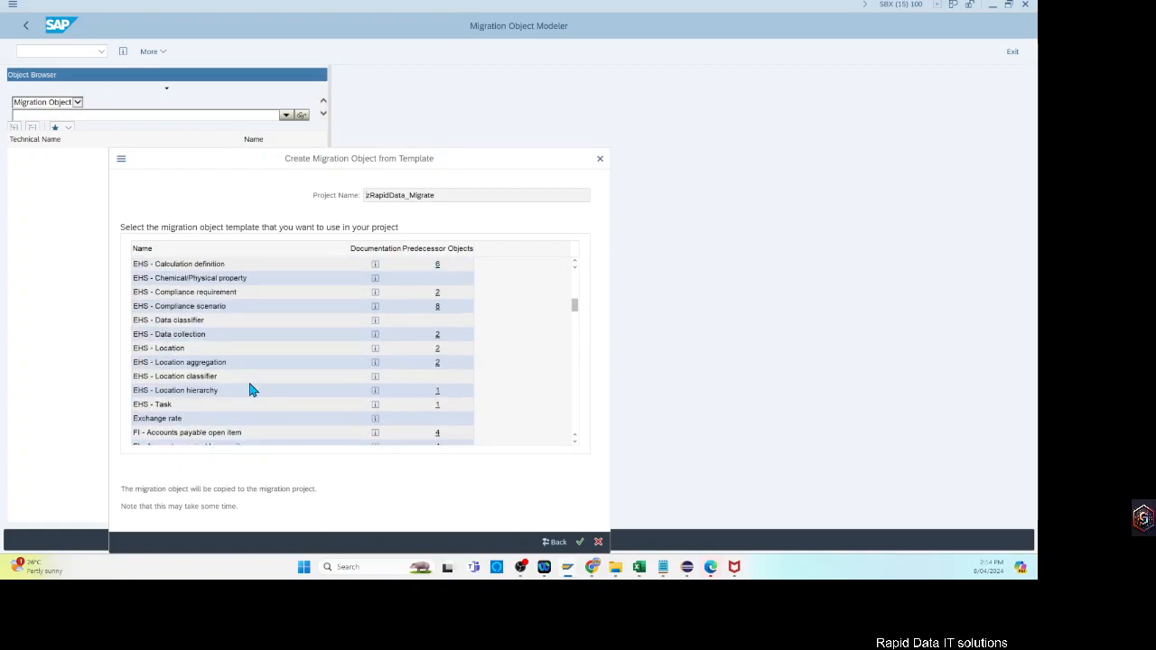
{"action": "scroll", "coordinate": [253, 390], "scroll_direction": "up", "scroll_amount": 1}
{"action": "scroll", "coordinate": [252, 390], "scroll_direction": "up", "scroll_amount": 5}
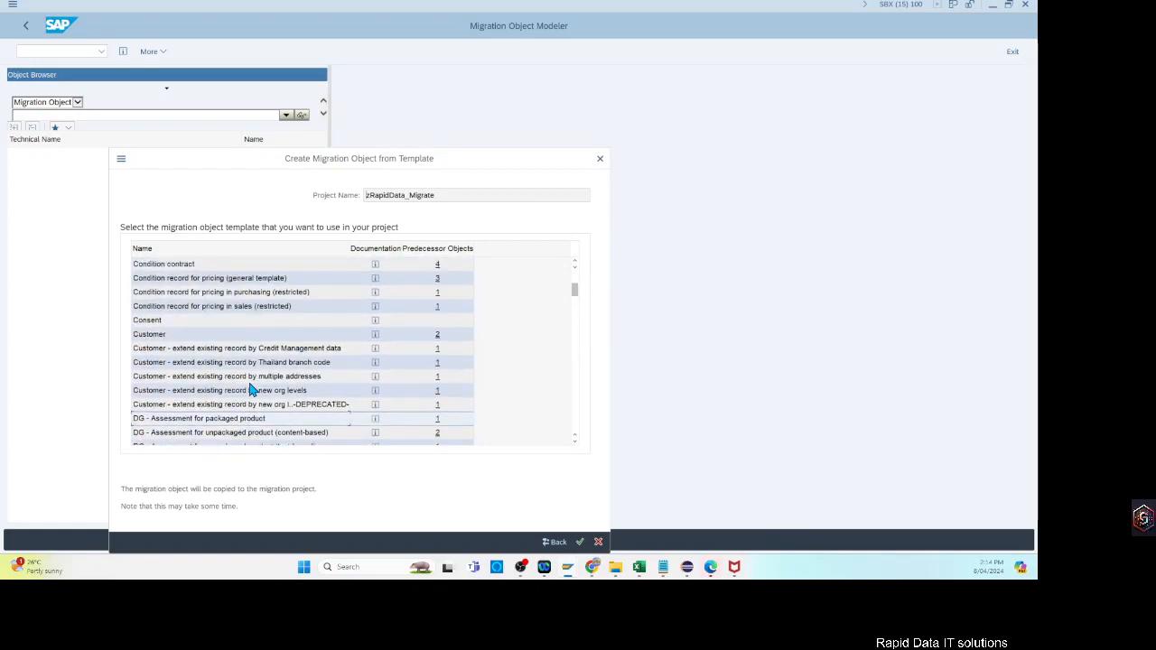
{"action": "scroll", "coordinate": [252, 390], "scroll_direction": "up", "scroll_amount": 1}
- Review the migration object templates from the customer entries through the EHS, FI, JIT, JVA and MM groups to object classification
{"action": "scroll", "coordinate": [252, 390], "scroll_direction": "down", "scroll_amount": 4}
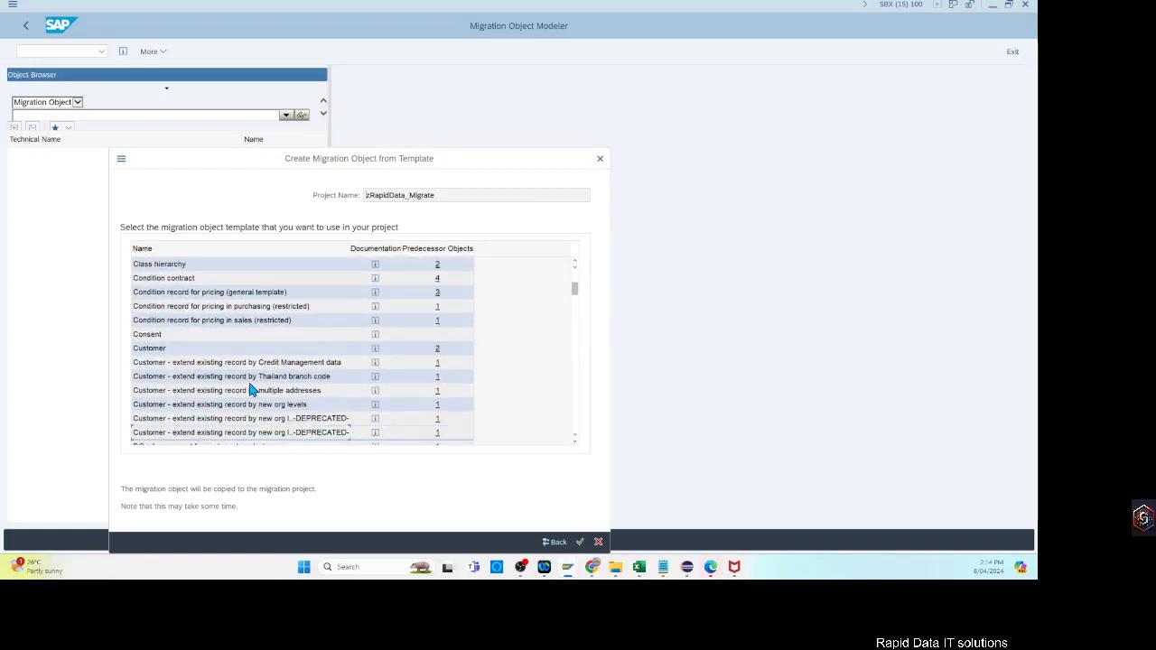
{"action": "scroll", "coordinate": [252, 390], "scroll_direction": "down", "scroll_amount": 8}
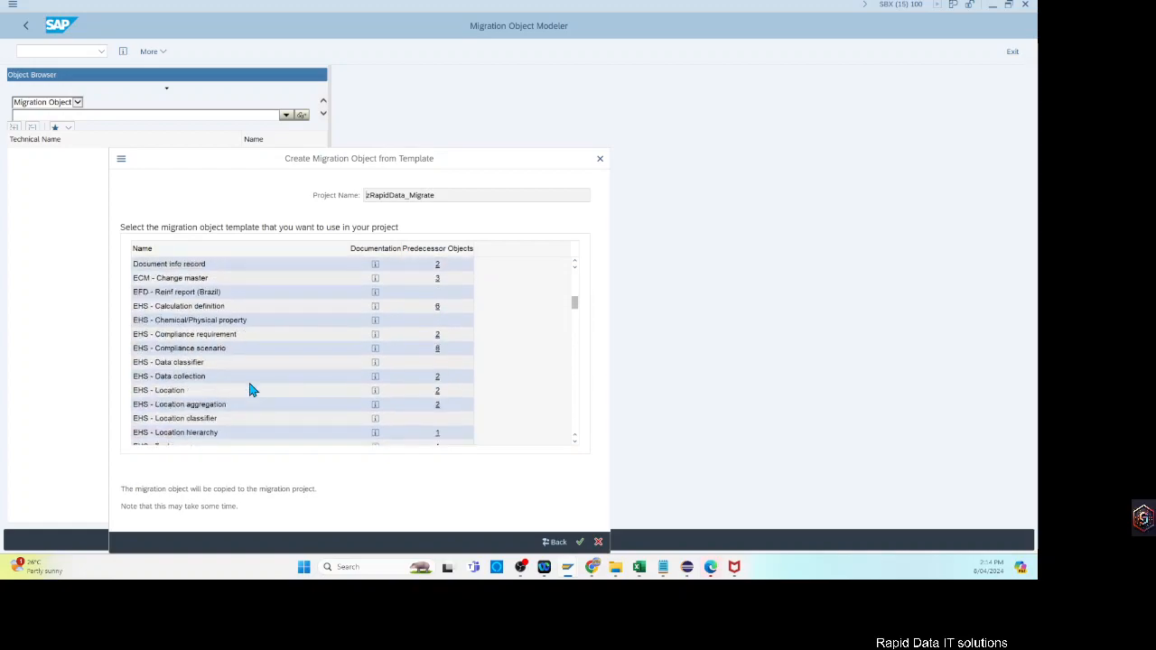
{"action": "scroll", "coordinate": [252, 390], "scroll_direction": "down", "scroll_amount": 1}
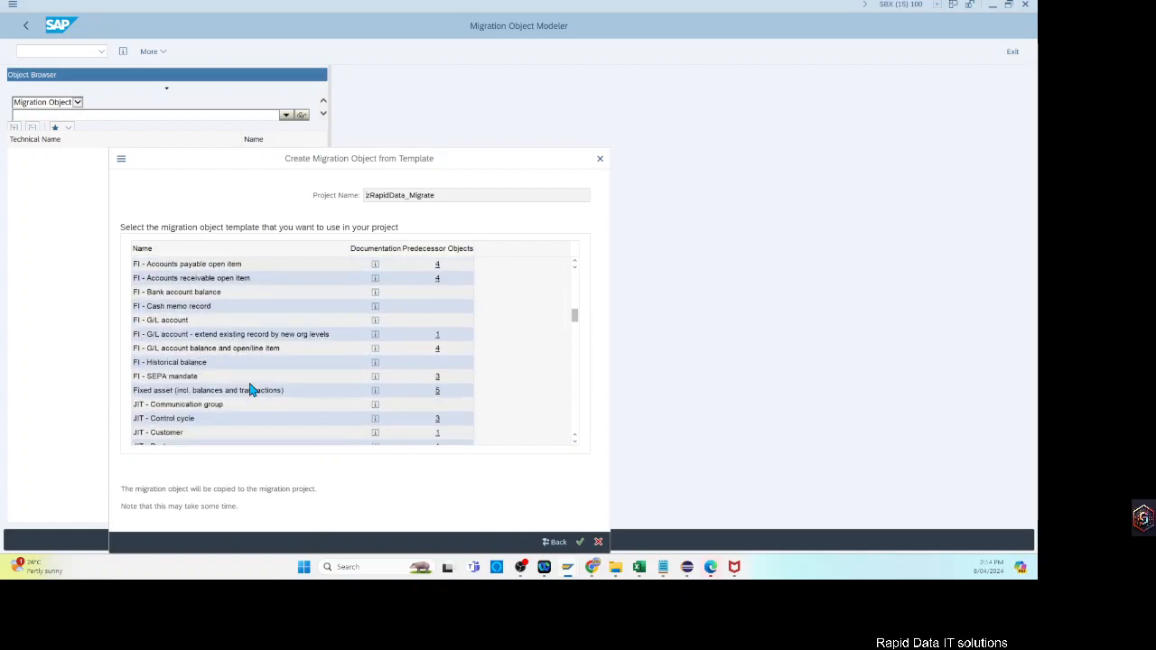
{"action": "scroll", "coordinate": [252, 390], "scroll_direction": "down", "scroll_amount": 2}
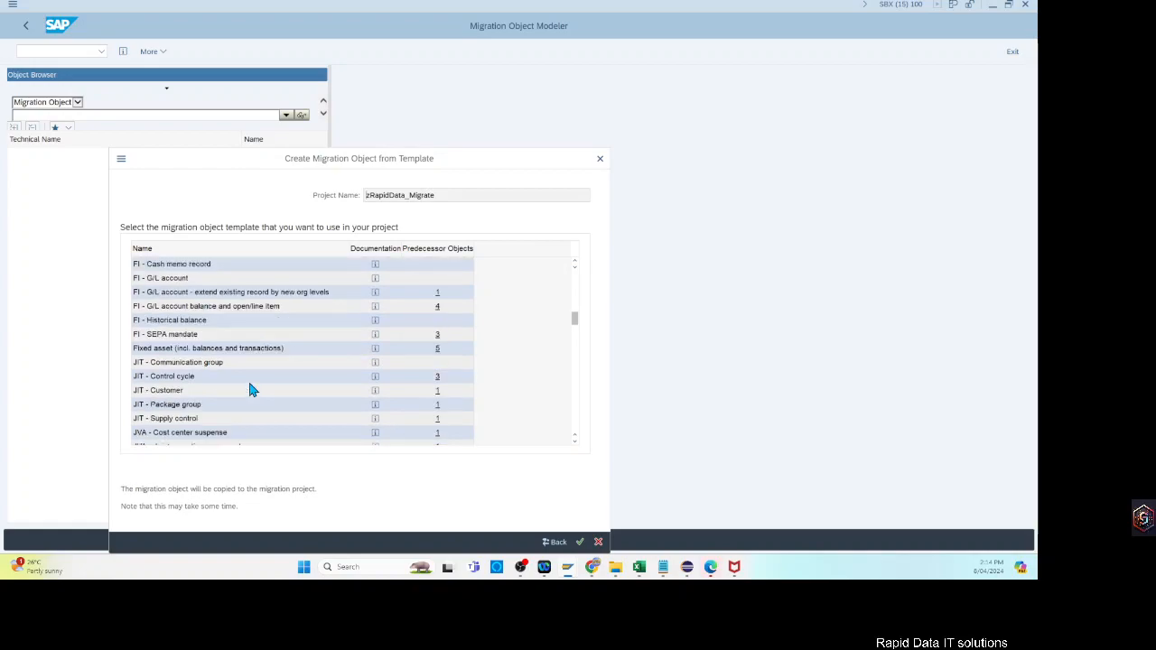
{"action": "scroll", "coordinate": [252, 391], "scroll_direction": "down", "scroll_amount": 3}
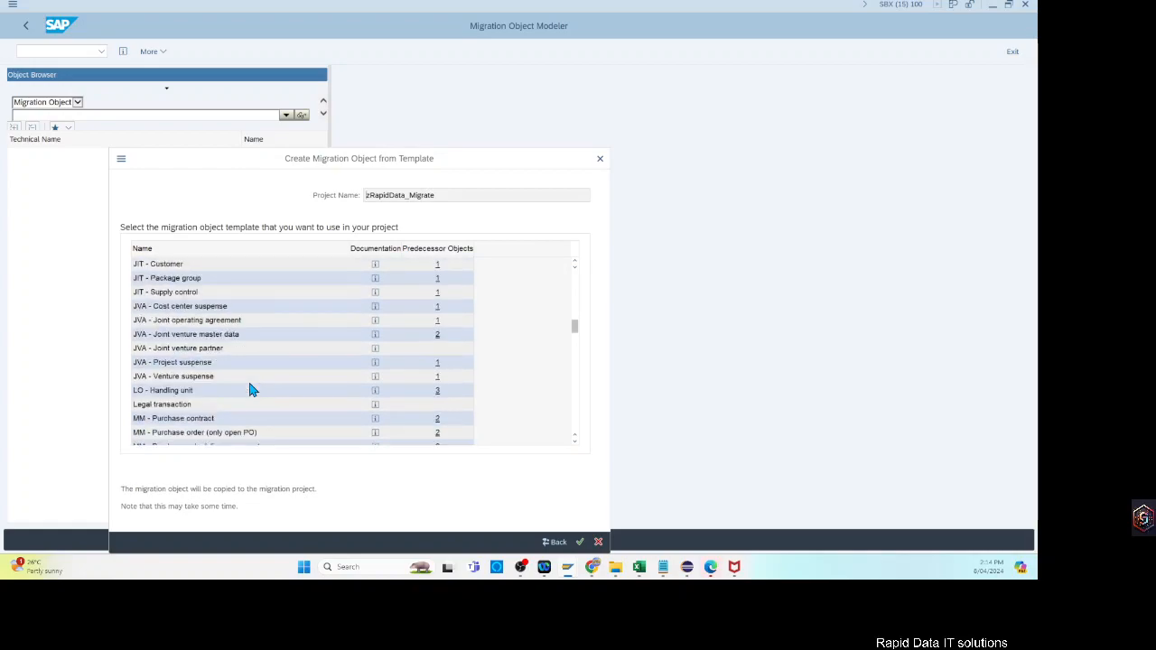
{"action": "scroll", "coordinate": [252, 390], "scroll_direction": "down", "scroll_amount": 1}
{"action": "scroll", "coordinate": [252, 390], "scroll_direction": "down", "scroll_amount": 3}
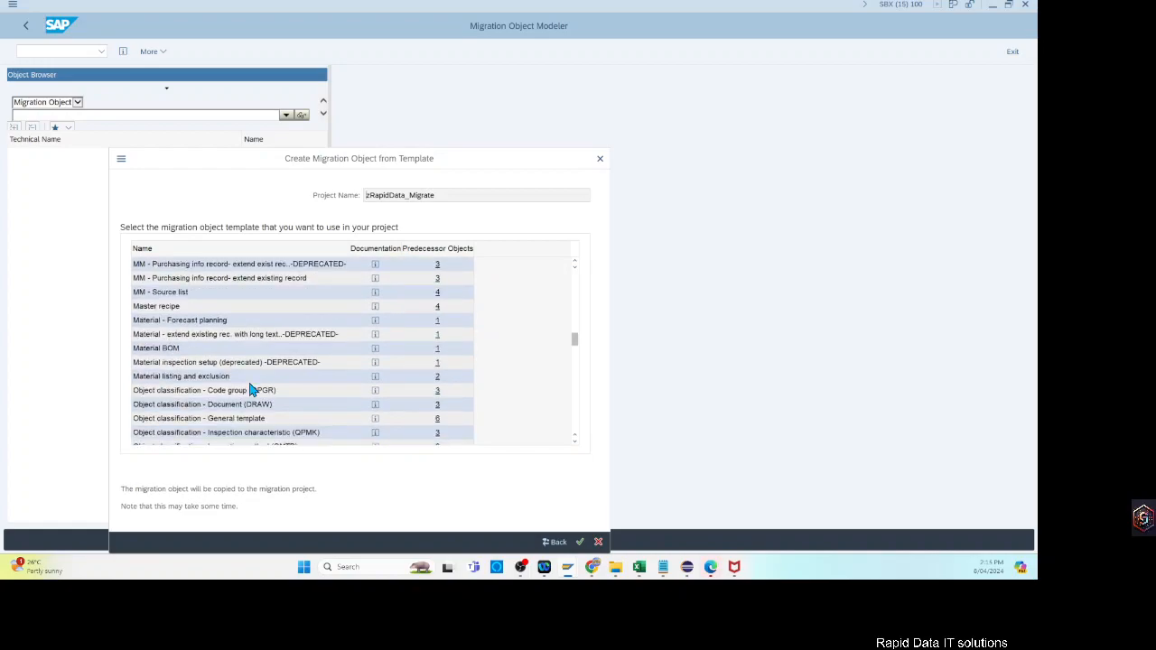
{"action": "scroll", "coordinate": [218, 377], "scroll_direction": "down", "scroll_amount": 2}
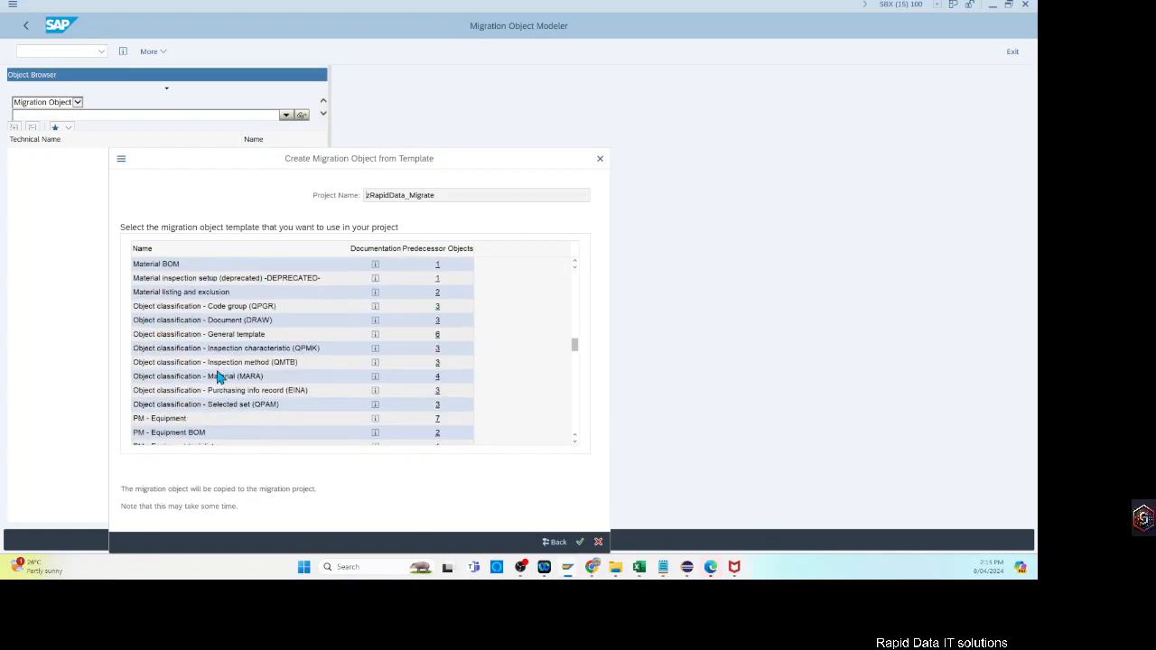
{"action": "scroll", "coordinate": [233, 402], "scroll_direction": "down", "scroll_amount": 2}
- Examine the purchasing and material templates, including Material listing and exclusion, and continue to the object classification and PM entries
{"action": "scroll", "coordinate": [233, 403], "scroll_direction": "up", "scroll_amount": 6}
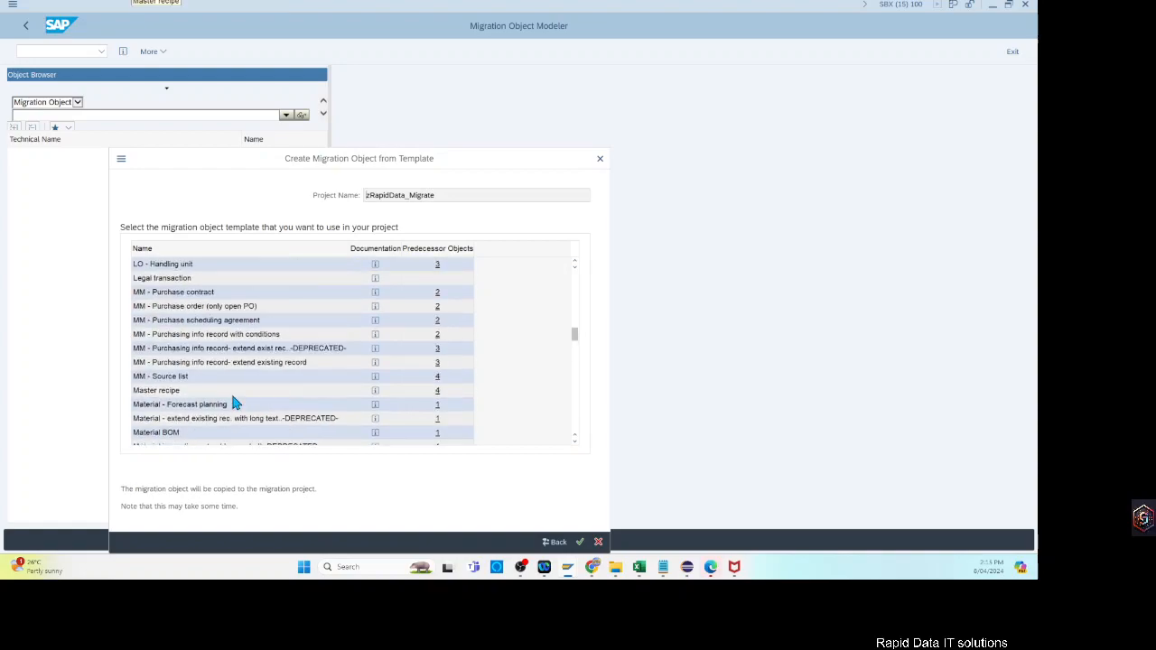
{"action": "scroll", "coordinate": [233, 403], "scroll_direction": "down", "scroll_amount": 1}
{"action": "left_click", "coordinate": [177, 421]}
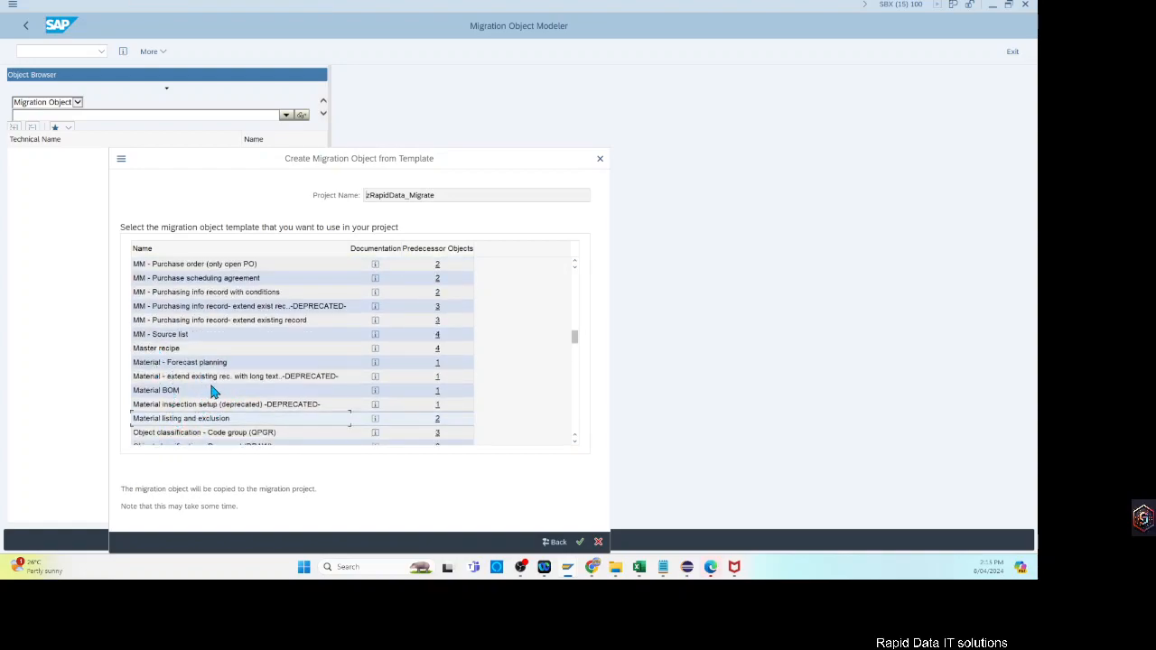
{"action": "scroll", "coordinate": [240, 421], "scroll_direction": "down", "scroll_amount": 2}
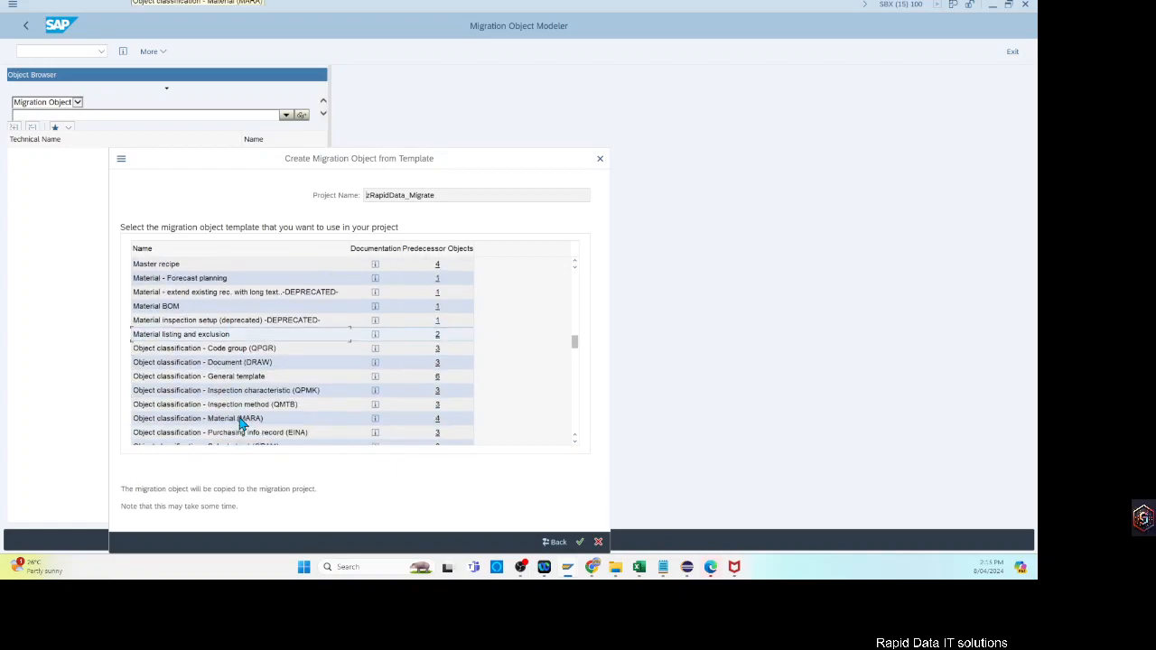
{"action": "scroll", "coordinate": [241, 422], "scroll_direction": "down", "scroll_amount": 1}
{"action": "scroll", "coordinate": [241, 422], "scroll_direction": "down", "scroll_amount": 2}
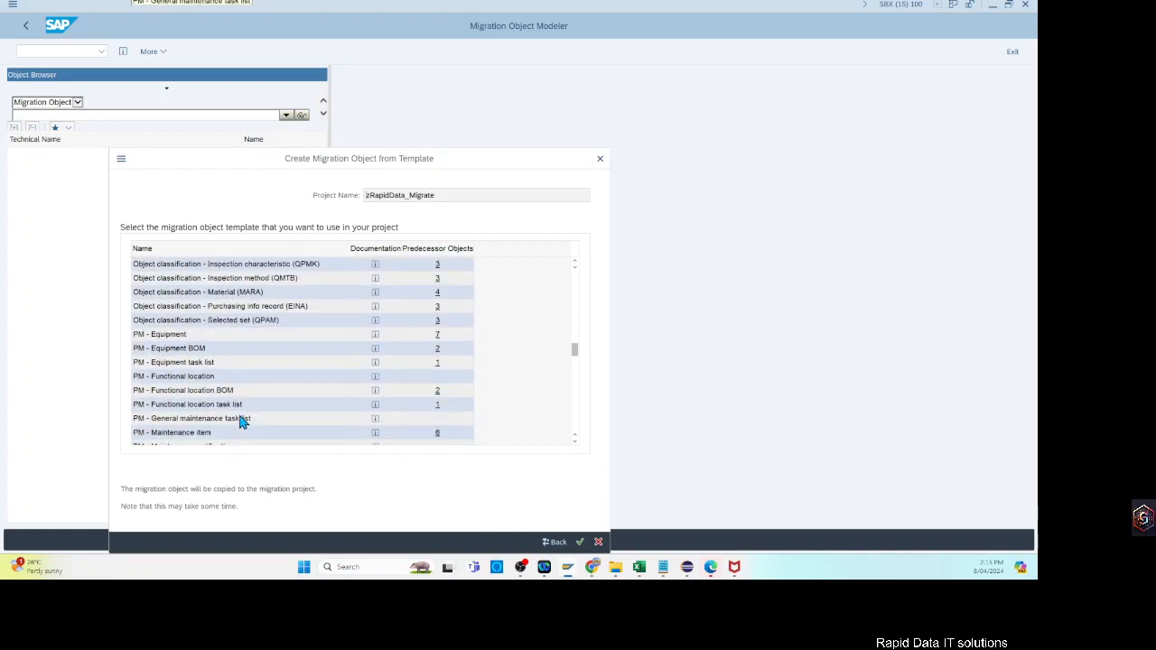
- Look through the PRA, PS and PSS templates and examine the Product templates around PSS - Physical-chemical property
{"action": "scroll", "coordinate": [240, 422], "scroll_direction": "down", "scroll_amount": 9}
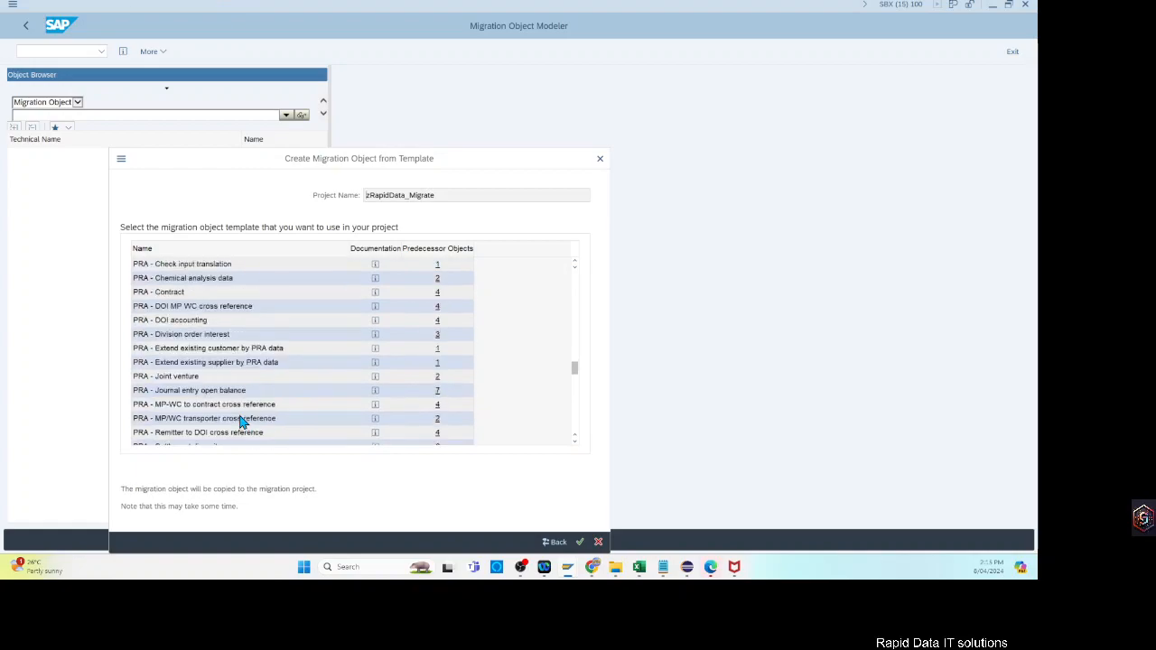
{"action": "scroll", "coordinate": [241, 422], "scroll_direction": "down", "scroll_amount": 9}
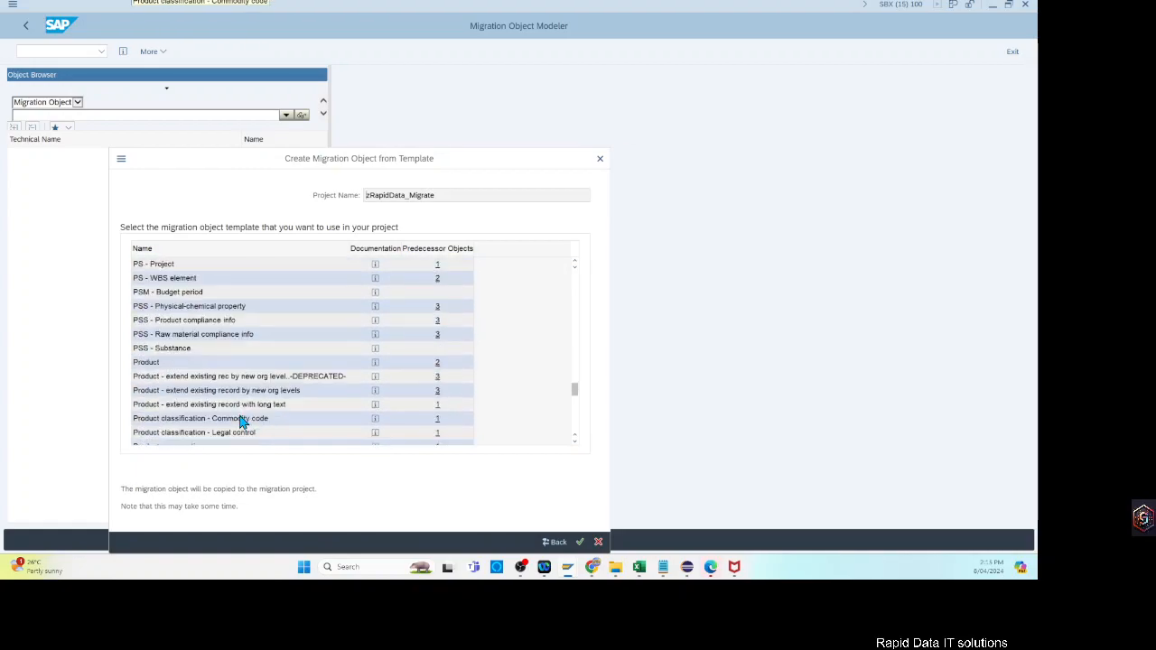
{"action": "scroll", "coordinate": [242, 422], "scroll_direction": "down", "scroll_amount": 1}
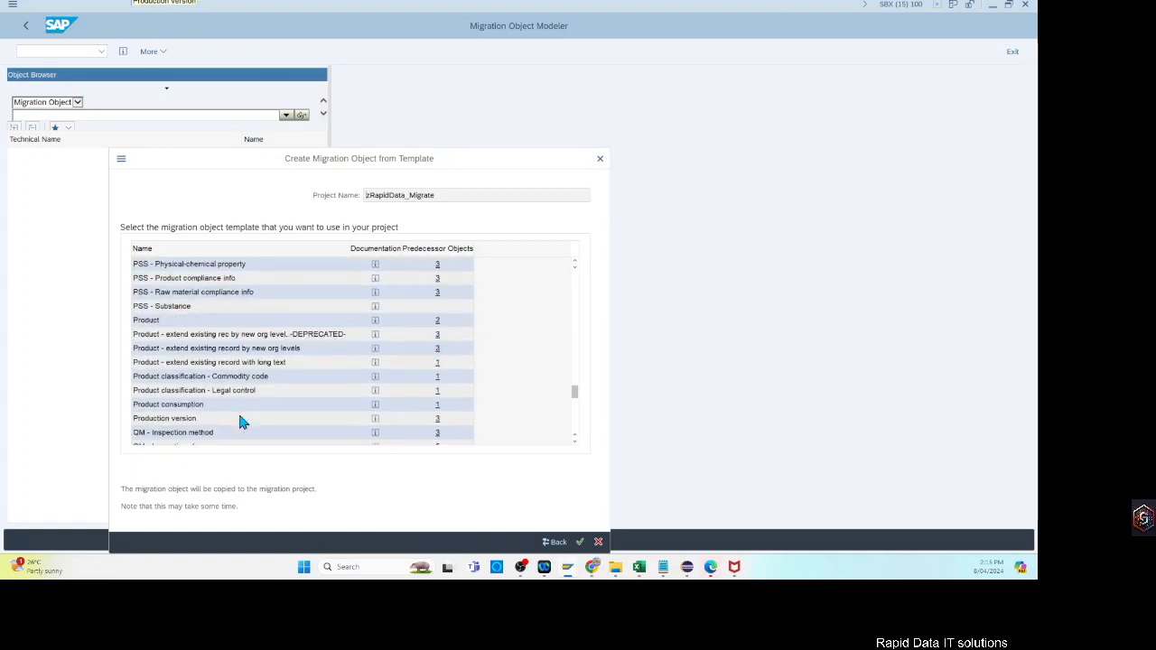
{"action": "scroll", "coordinate": [241, 419], "scroll_direction": "down", "scroll_amount": 3}
{"action": "scroll", "coordinate": [242, 422], "scroll_direction": "up", "scroll_amount": 3}
{"action": "left_click", "coordinate": [208, 268]}
{"action": "scroll", "coordinate": [217, 324], "scroll_direction": "up", "scroll_amount": 3}
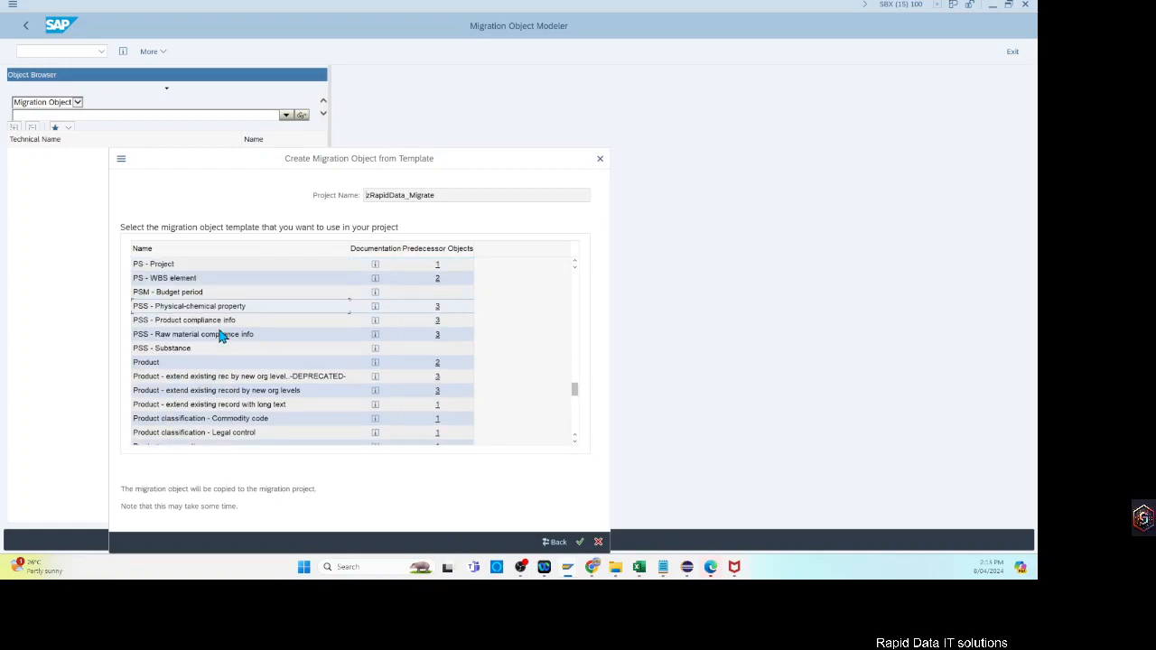
- Check the remaining templates from production version, QM and RFM through SD and Supplier to Work center/Resource
{"action": "scroll", "coordinate": [218, 330], "scroll_direction": "down", "scroll_amount": 6}
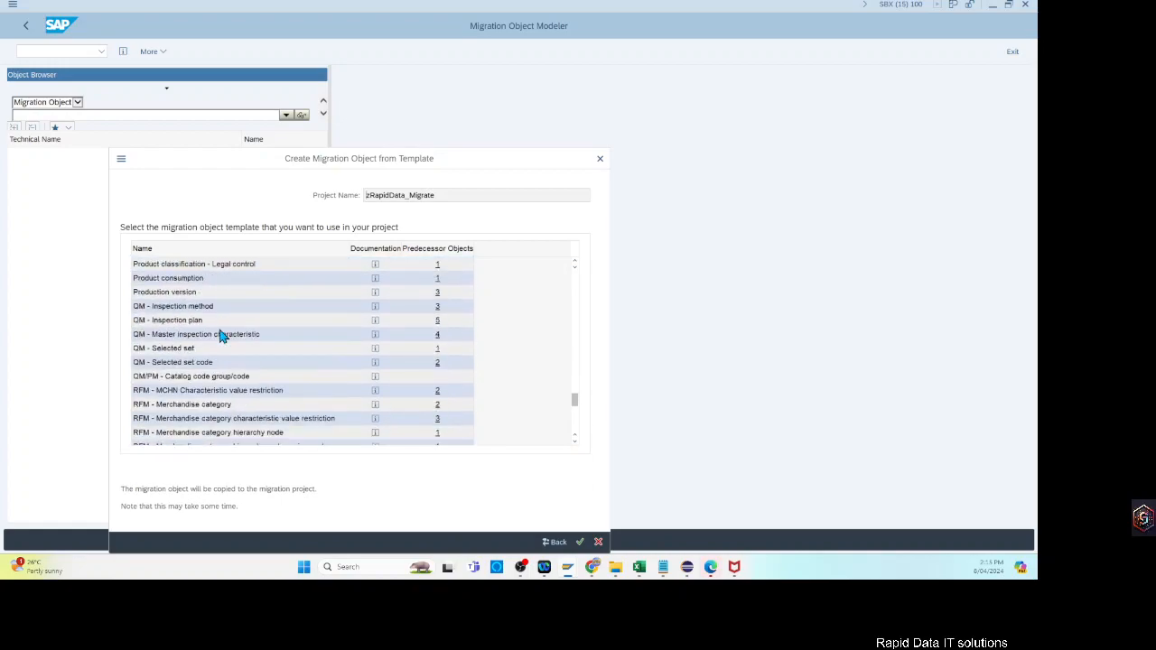
{"action": "scroll", "coordinate": [220, 334], "scroll_direction": "up", "scroll_amount": 1}
{"action": "scroll", "coordinate": [220, 334], "scroll_direction": "down", "scroll_amount": 3}
{"action": "scroll", "coordinate": [220, 335], "scroll_direction": "down", "scroll_amount": 3}
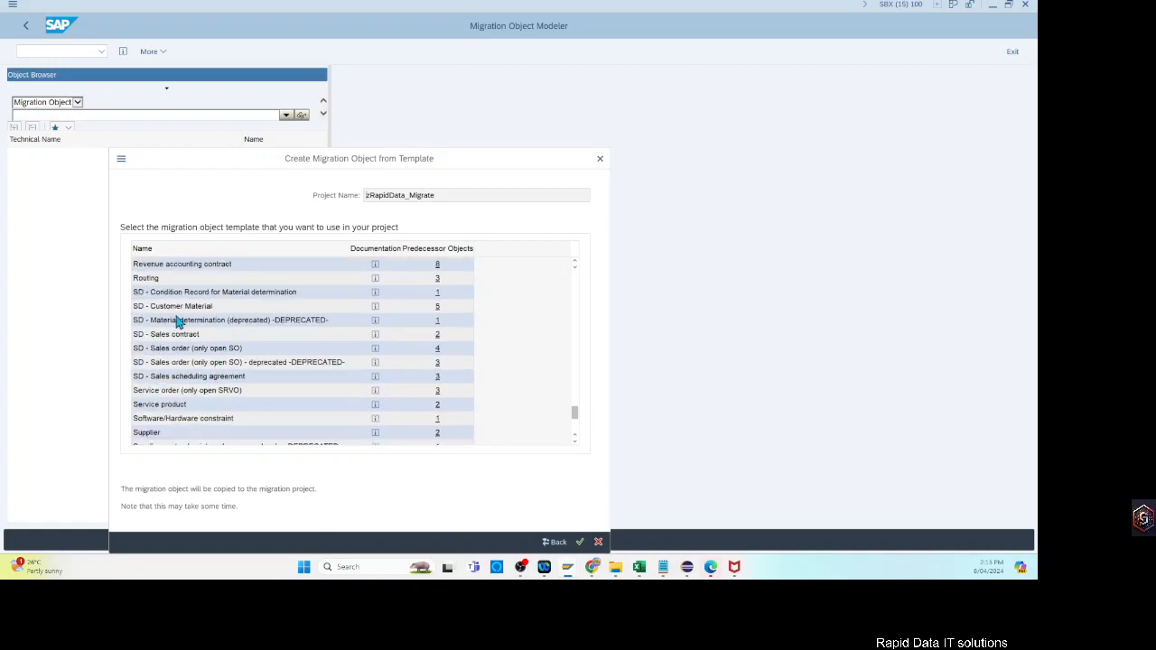
{"action": "scroll", "coordinate": [219, 390], "scroll_direction": "down", "scroll_amount": 3}
{"action": "scroll", "coordinate": [219, 390], "scroll_direction": "down", "scroll_amount": 3}
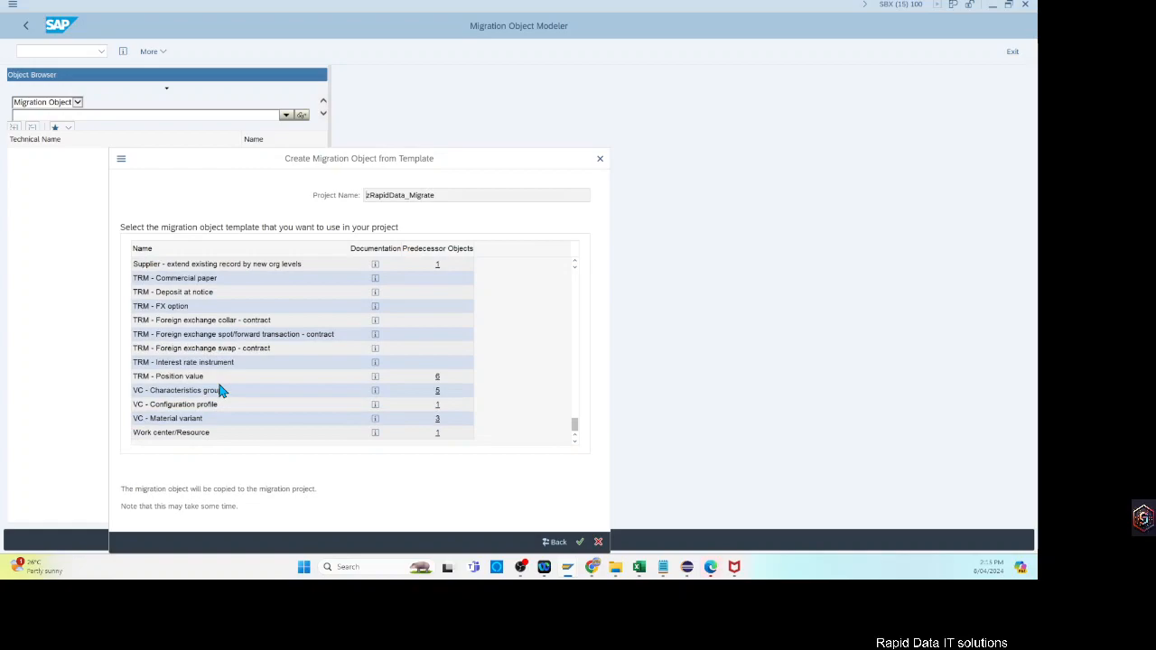
- Highlight the Predecessor Objects column and review its entries from the end of the template list back to the batch templates
{"action": "left_click_drag", "start_coordinate": [574, 434], "coordinate": [578, 413]}
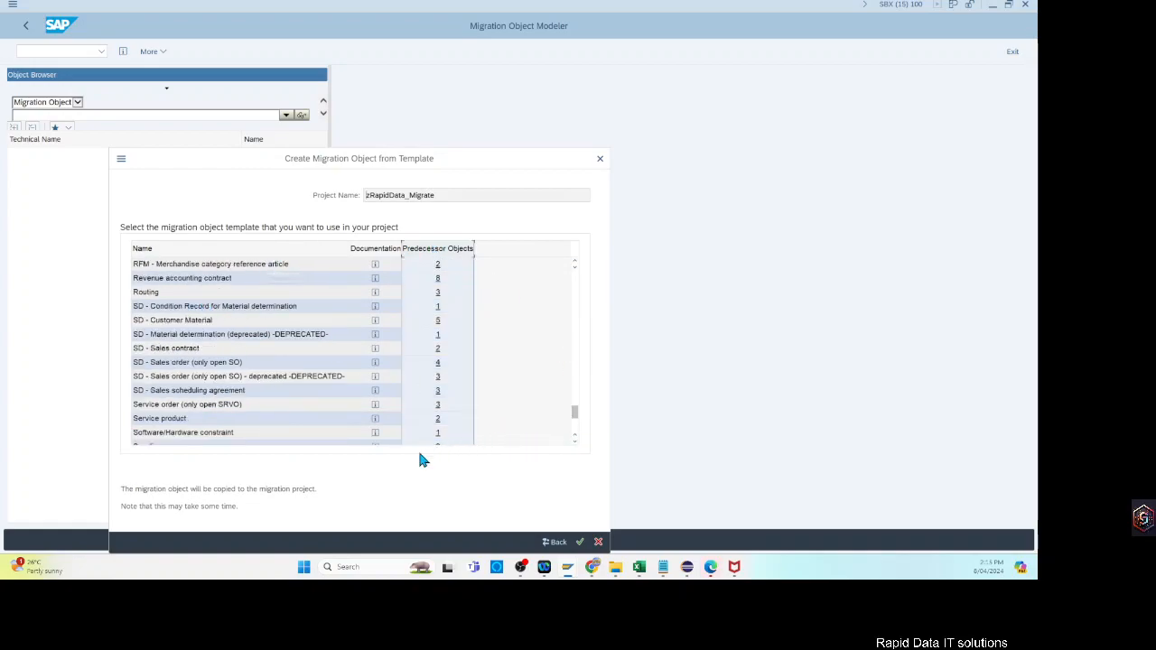
{"action": "scroll", "coordinate": [529, 404], "scroll_direction": "up", "scroll_amount": 10}
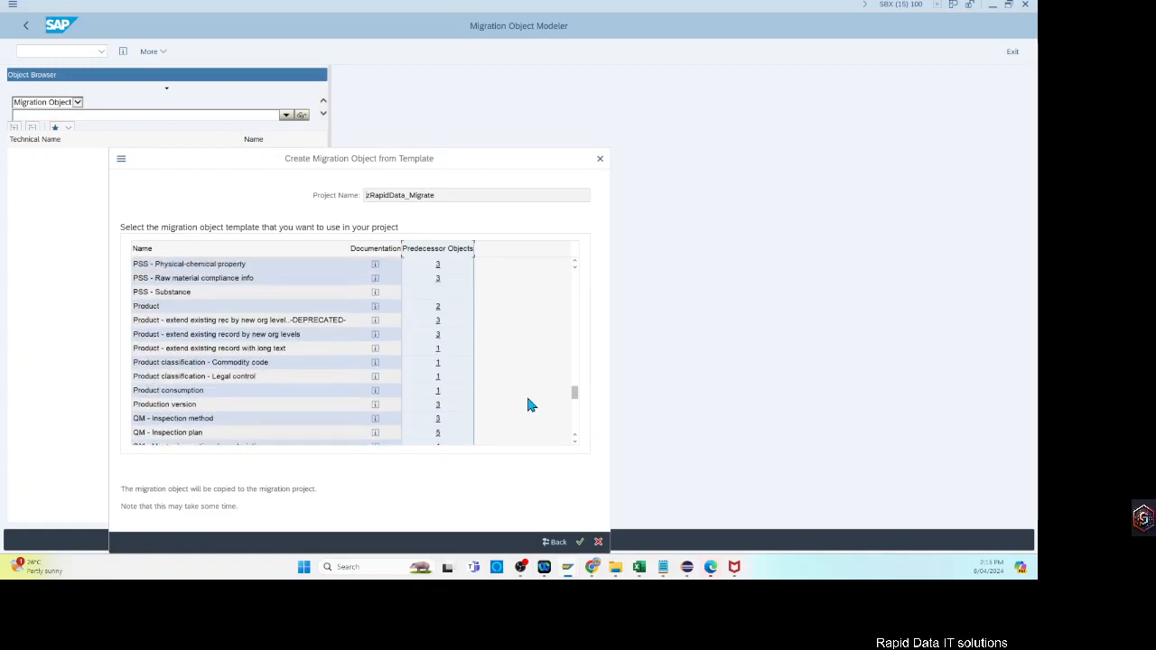
{"action": "scroll", "coordinate": [530, 406], "scroll_direction": "up", "scroll_amount": 2}
{"action": "scroll", "coordinate": [539, 333], "scroll_direction": "up", "scroll_amount": 2}
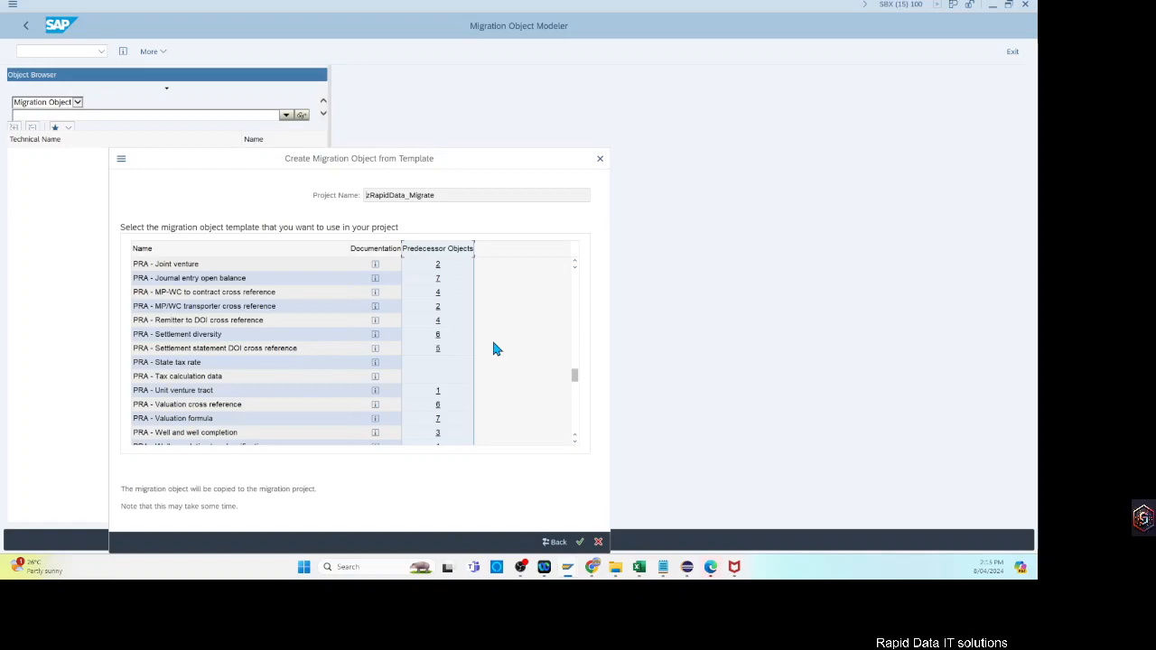
{"action": "scroll", "coordinate": [478, 406], "scroll_direction": "up", "scroll_amount": 4}
{"action": "scroll", "coordinate": [515, 399], "scroll_direction": "up", "scroll_amount": 3}
{"action": "scroll", "coordinate": [515, 399], "scroll_direction": "up", "scroll_amount": 2}
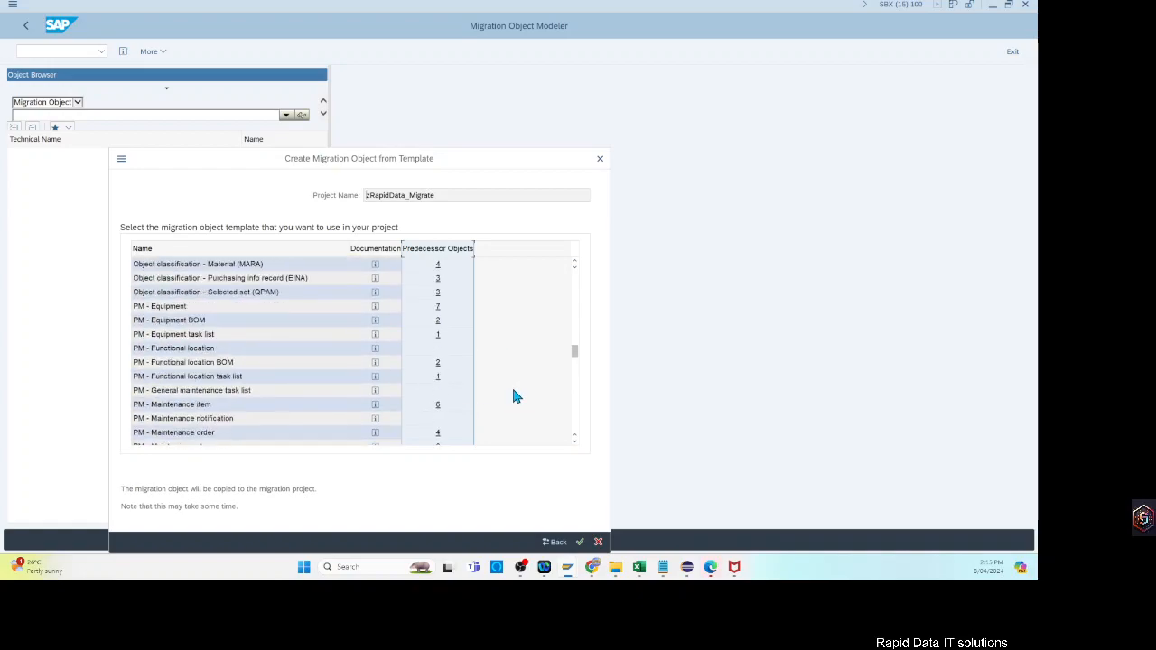
{"action": "scroll", "coordinate": [515, 398], "scroll_direction": "up", "scroll_amount": 2}
{"action": "scroll", "coordinate": [515, 398], "scroll_direction": "up", "scroll_amount": 8}
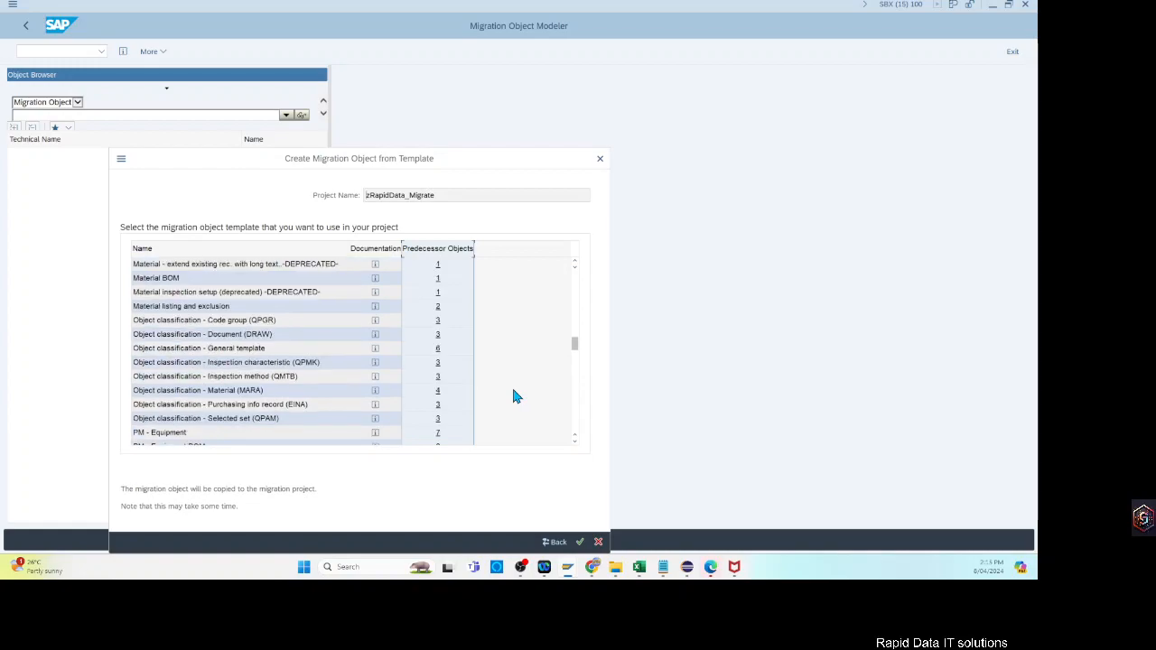
{"action": "scroll", "coordinate": [464, 335], "scroll_direction": "up", "scroll_amount": 6}
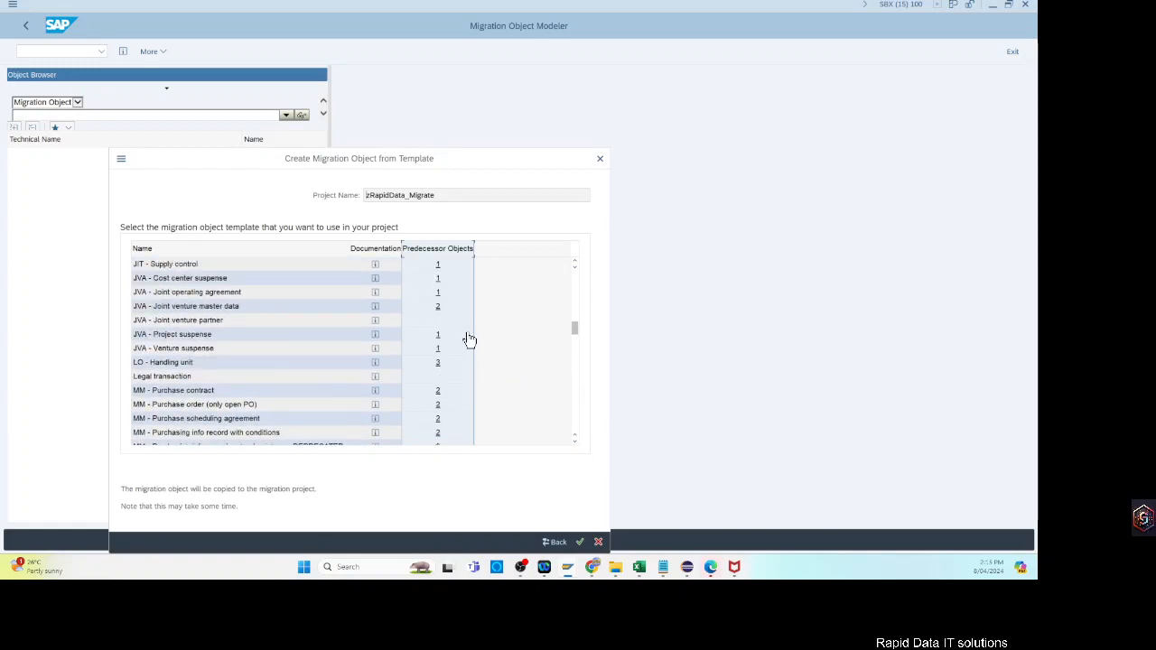
{"action": "scroll", "coordinate": [497, 367], "scroll_direction": "up", "scroll_amount": 4}
{"action": "scroll", "coordinate": [497, 368], "scroll_direction": "up", "scroll_amount": 5}
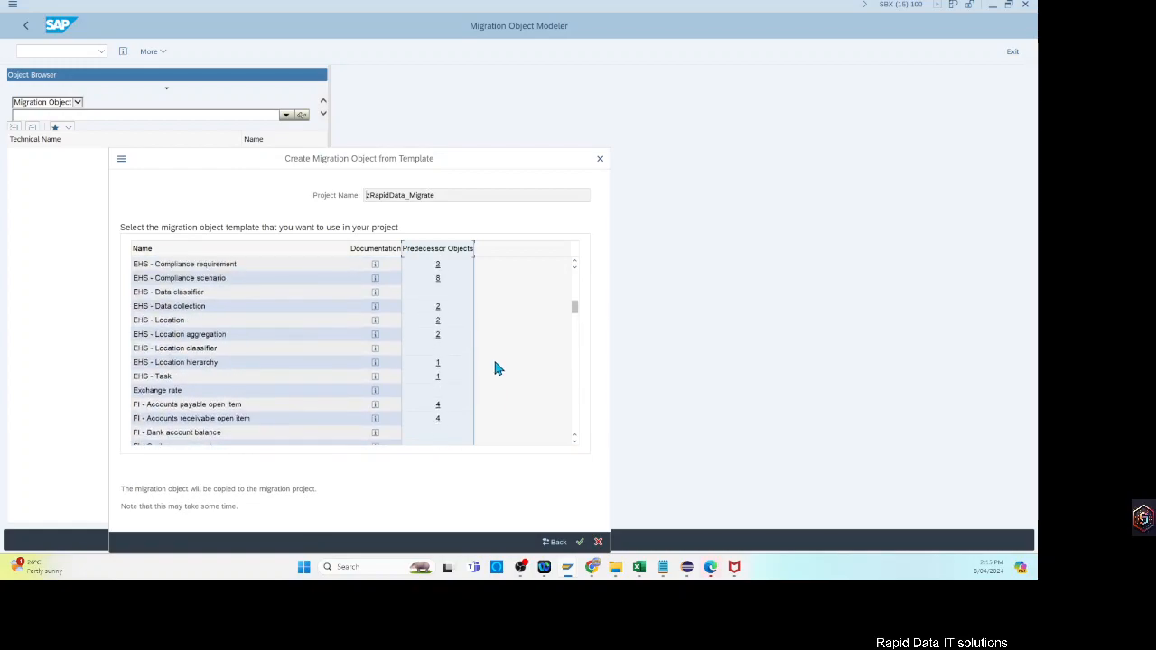
{"action": "scroll", "coordinate": [496, 368], "scroll_direction": "up", "scroll_amount": 6}
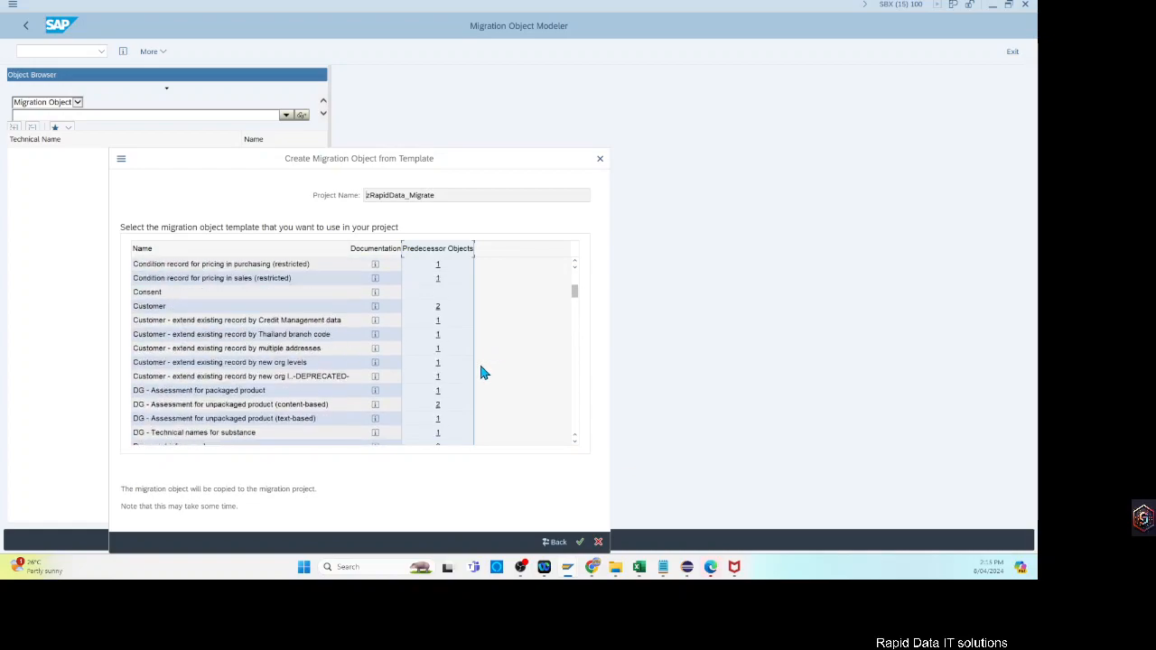
{"action": "scroll", "coordinate": [507, 373], "scroll_direction": "up", "scroll_amount": 2}
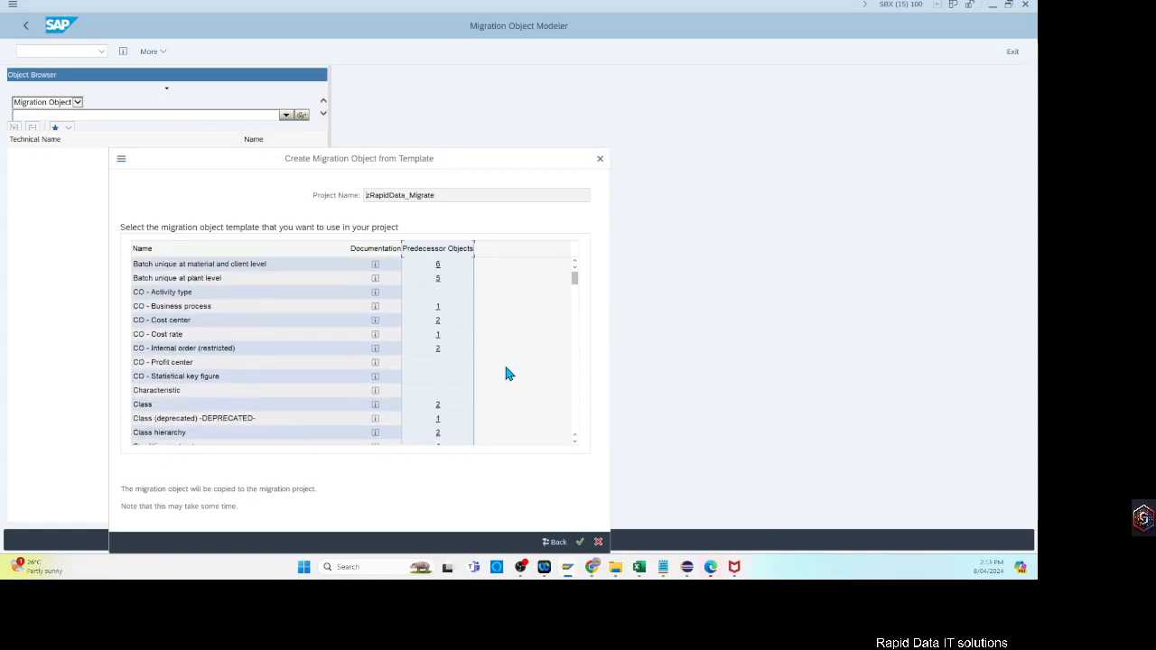
{"action": "scroll", "coordinate": [507, 374], "scroll_direction": "up", "scroll_amount": 1}
- Review the Predecessor Objects entries from the batch and CO templates through EHS, FI, JIT and JVA to object classification
{"action": "scroll", "coordinate": [508, 373], "scroll_direction": "down", "scroll_amount": 6}
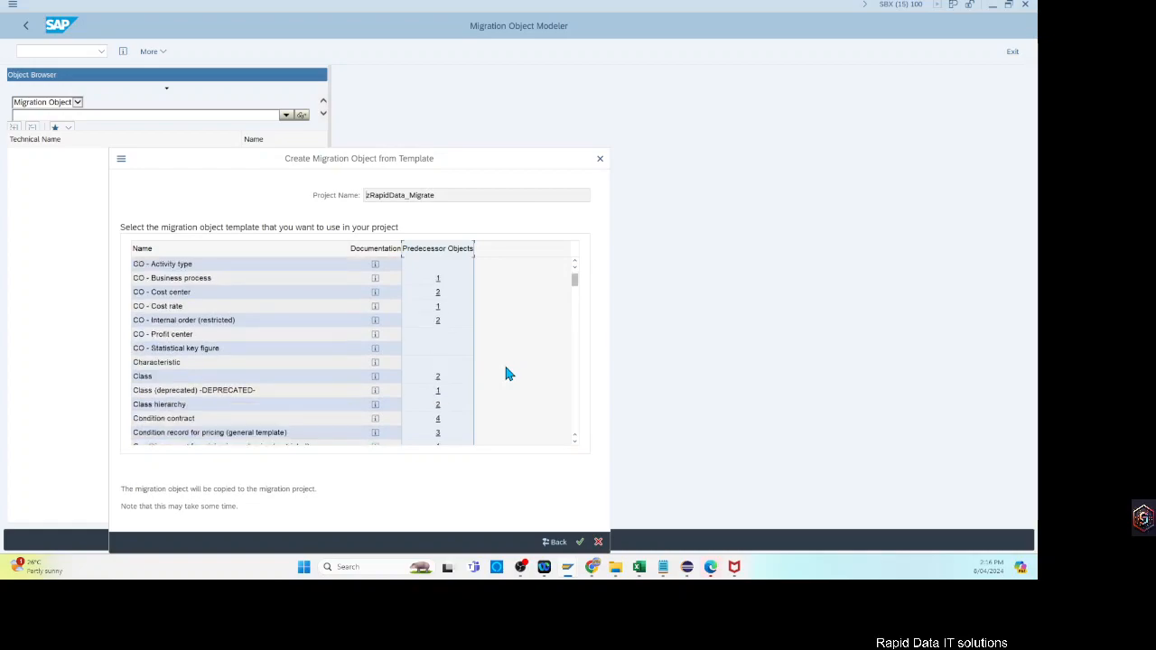
{"action": "scroll", "coordinate": [507, 373], "scroll_direction": "down", "scroll_amount": 3}
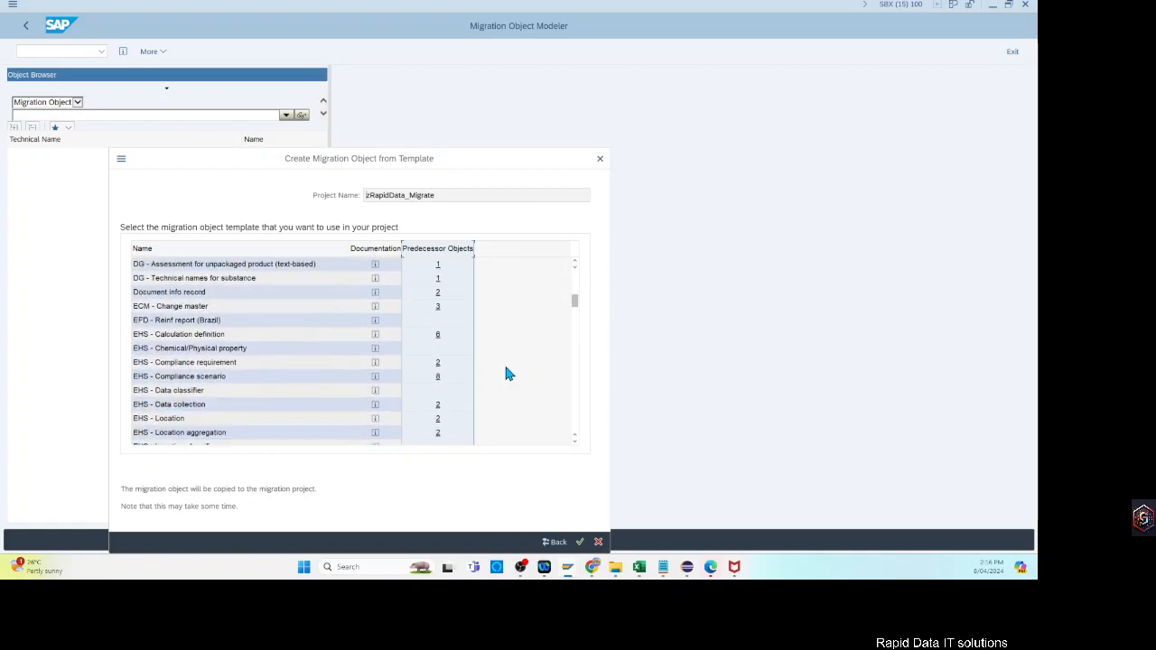
{"action": "scroll", "coordinate": [507, 373], "scroll_direction": "down", "scroll_amount": 3}
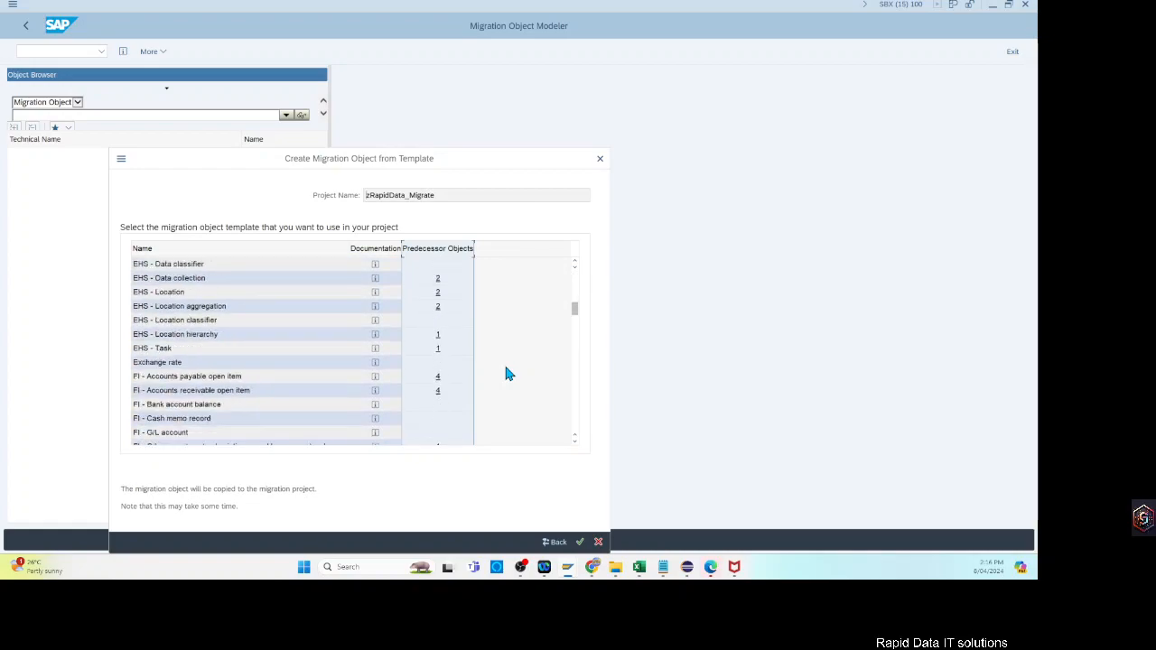
{"action": "scroll", "coordinate": [508, 373], "scroll_direction": "down", "scroll_amount": 3}
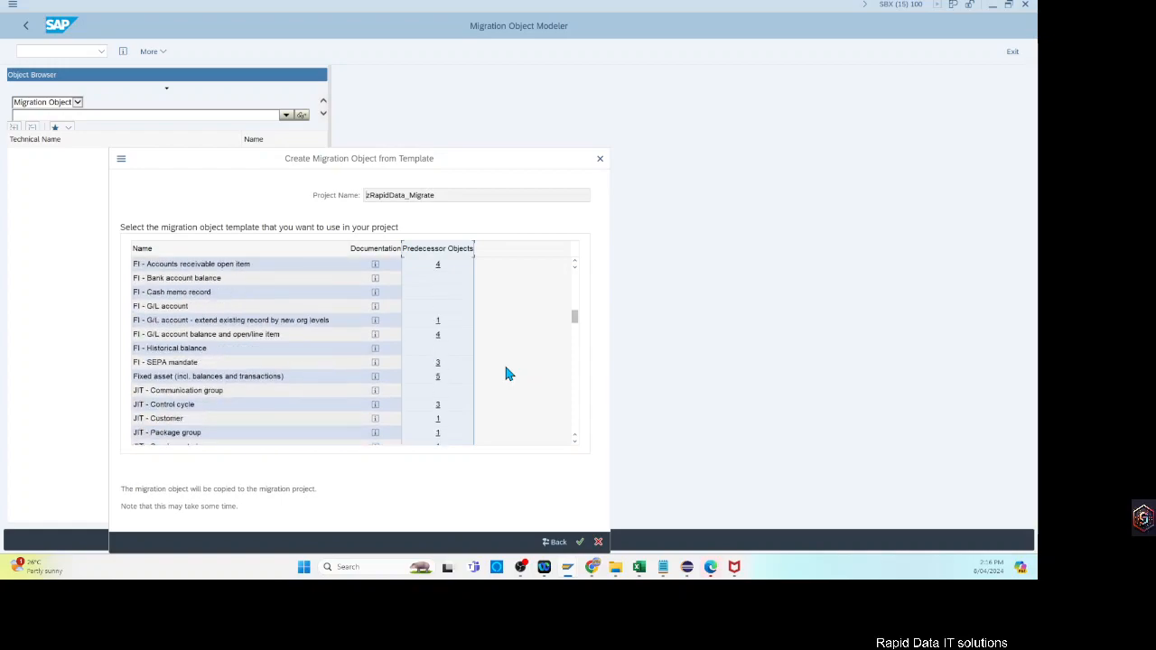
{"action": "scroll", "coordinate": [508, 373], "scroll_direction": "down", "scroll_amount": 3}
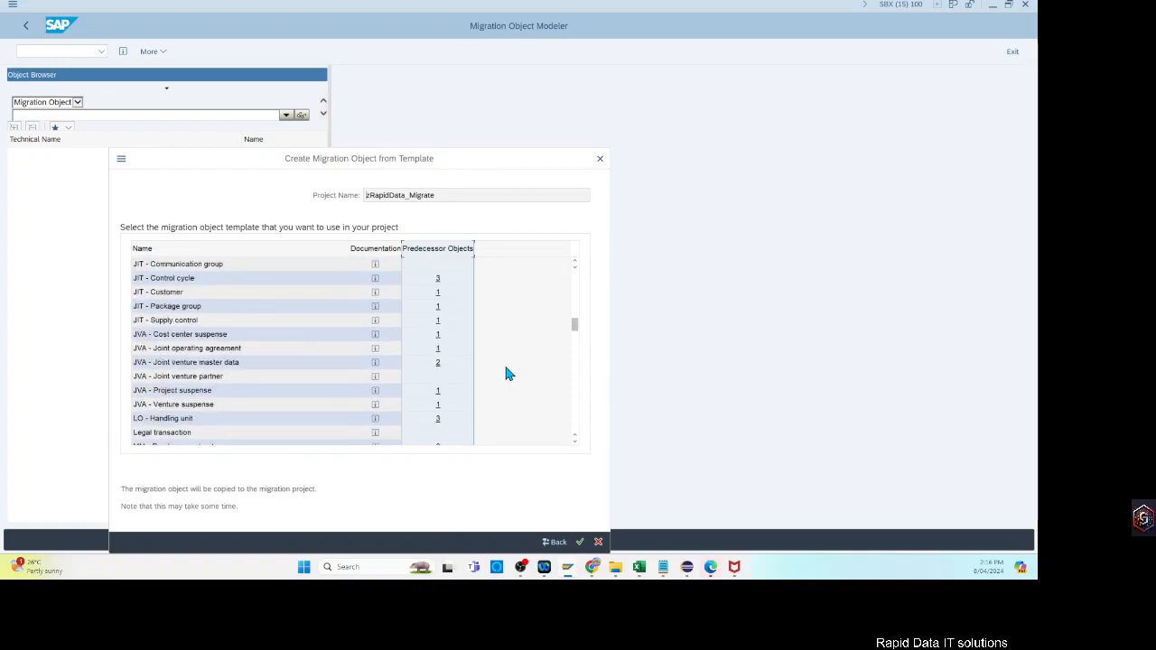
{"action": "scroll", "coordinate": [508, 373], "scroll_direction": "down", "scroll_amount": 3}
{"action": "scroll", "coordinate": [508, 373], "scroll_direction": "down", "scroll_amount": 3}
{"action": "scroll", "coordinate": [508, 373], "scroll_direction": "down", "scroll_amount": 3}
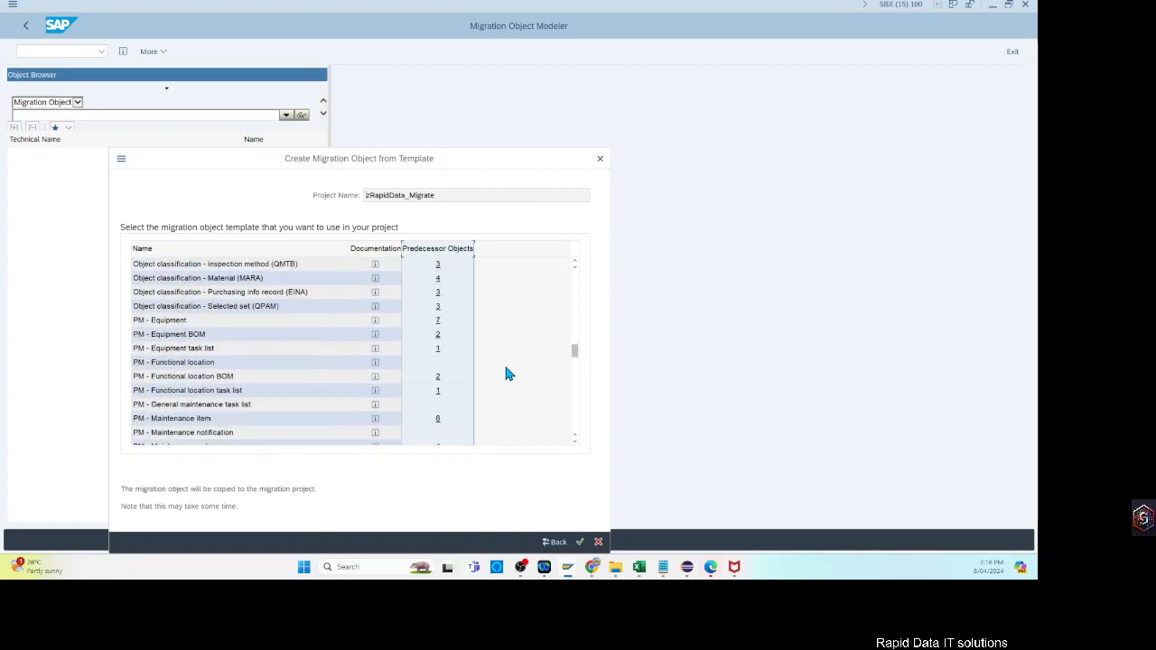
- Examine the Predecessor Objects entries from the PM and PRA templates through Product, QM, RFM and SD to Work center/Resource
{"action": "scroll", "coordinate": [508, 373], "scroll_direction": "down", "scroll_amount": 1}
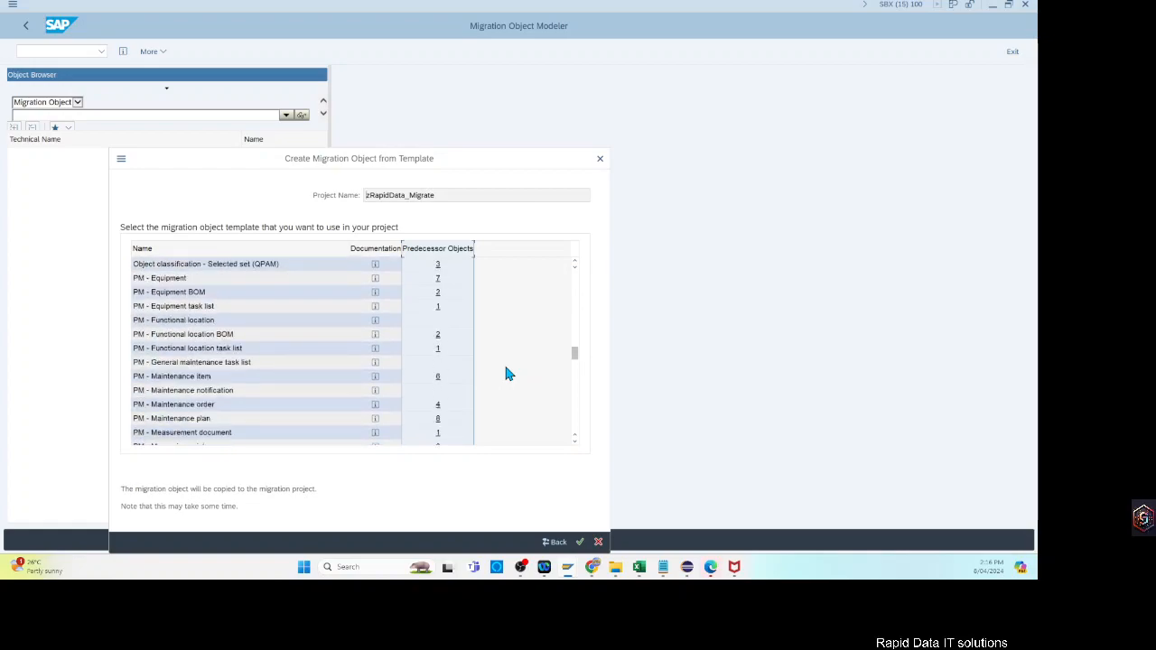
{"action": "scroll", "coordinate": [508, 373], "scroll_direction": "down", "scroll_amount": 3}
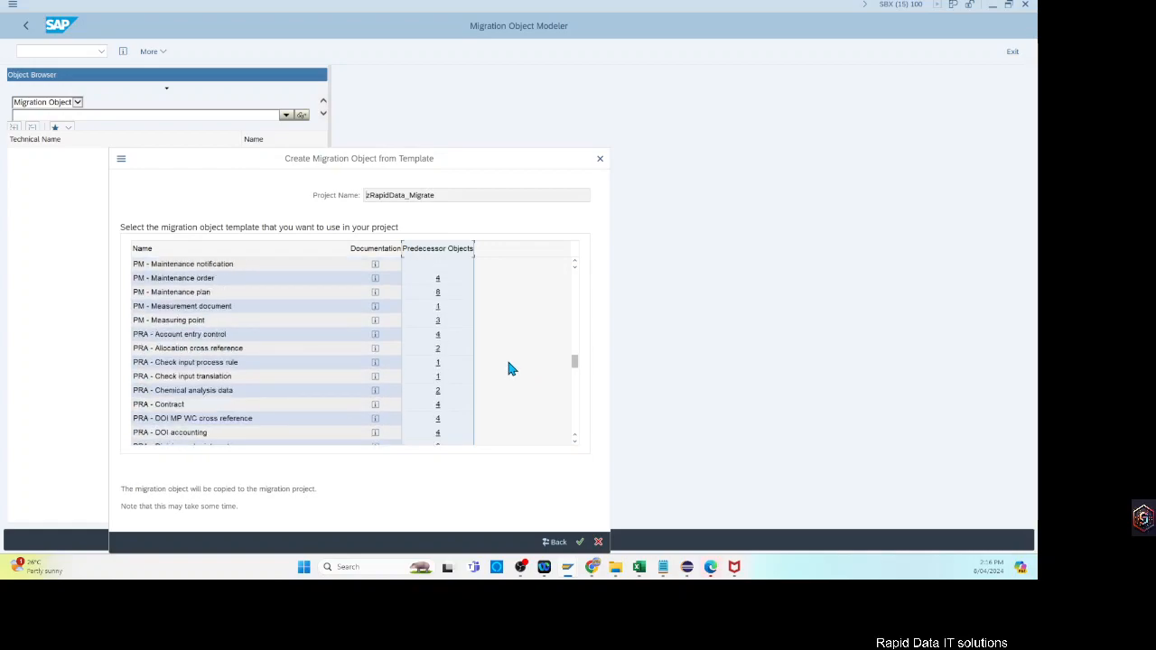
{"action": "scroll", "coordinate": [510, 363], "scroll_direction": "down", "scroll_amount": 3}
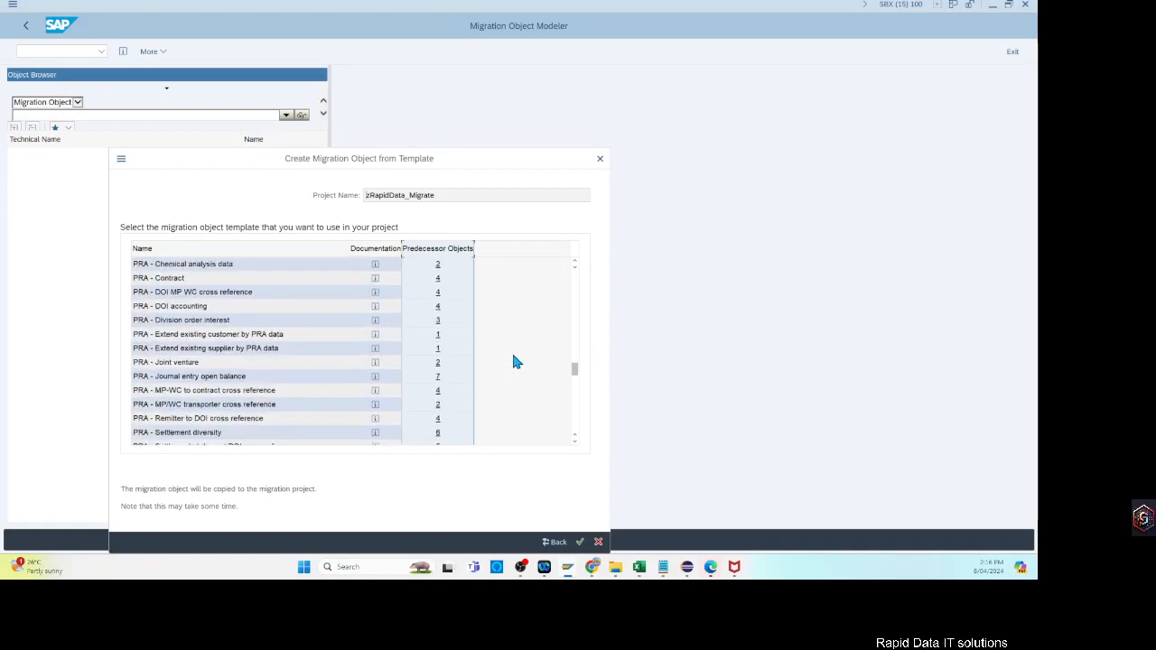
{"action": "scroll", "coordinate": [516, 361], "scroll_direction": "down", "scroll_amount": 2}
{"action": "scroll", "coordinate": [515, 362], "scroll_direction": "down", "scroll_amount": 2}
{"action": "scroll", "coordinate": [515, 361], "scroll_direction": "down", "scroll_amount": 2}
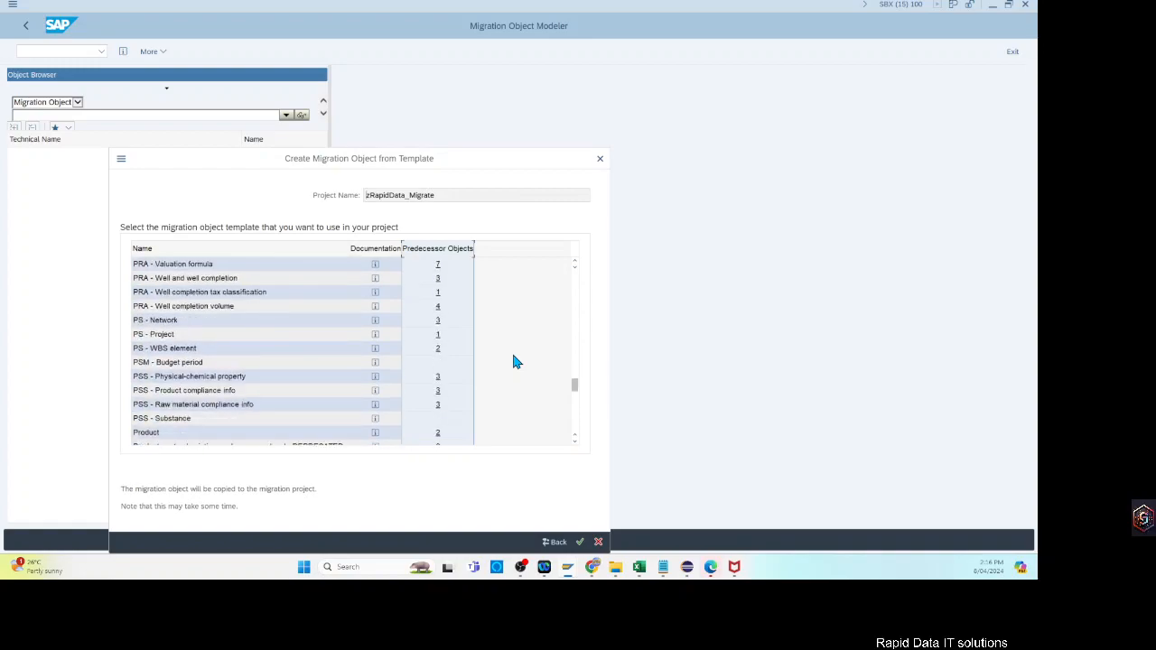
{"action": "scroll", "coordinate": [515, 361], "scroll_direction": "down", "scroll_amount": 1}
{"action": "scroll", "coordinate": [515, 362], "scroll_direction": "down", "scroll_amount": 3}
{"action": "scroll", "coordinate": [515, 361], "scroll_direction": "down", "scroll_amount": 1}
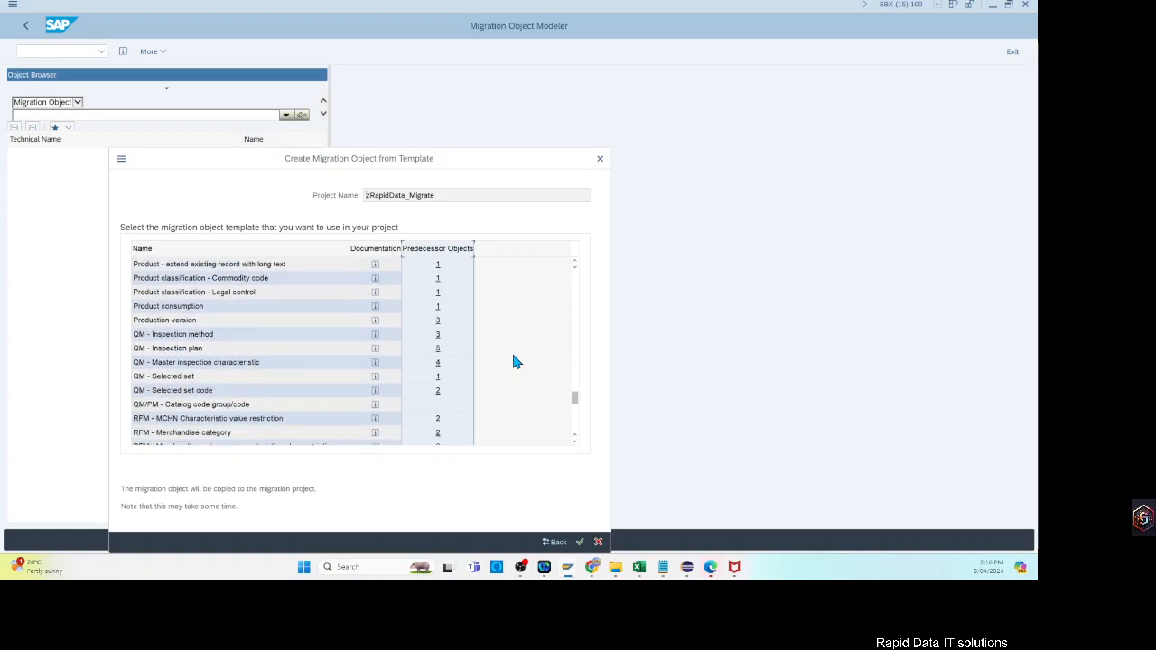
{"action": "scroll", "coordinate": [515, 361], "scroll_direction": "down", "scroll_amount": 2}
{"action": "scroll", "coordinate": [515, 361], "scroll_direction": "down", "scroll_amount": 2}
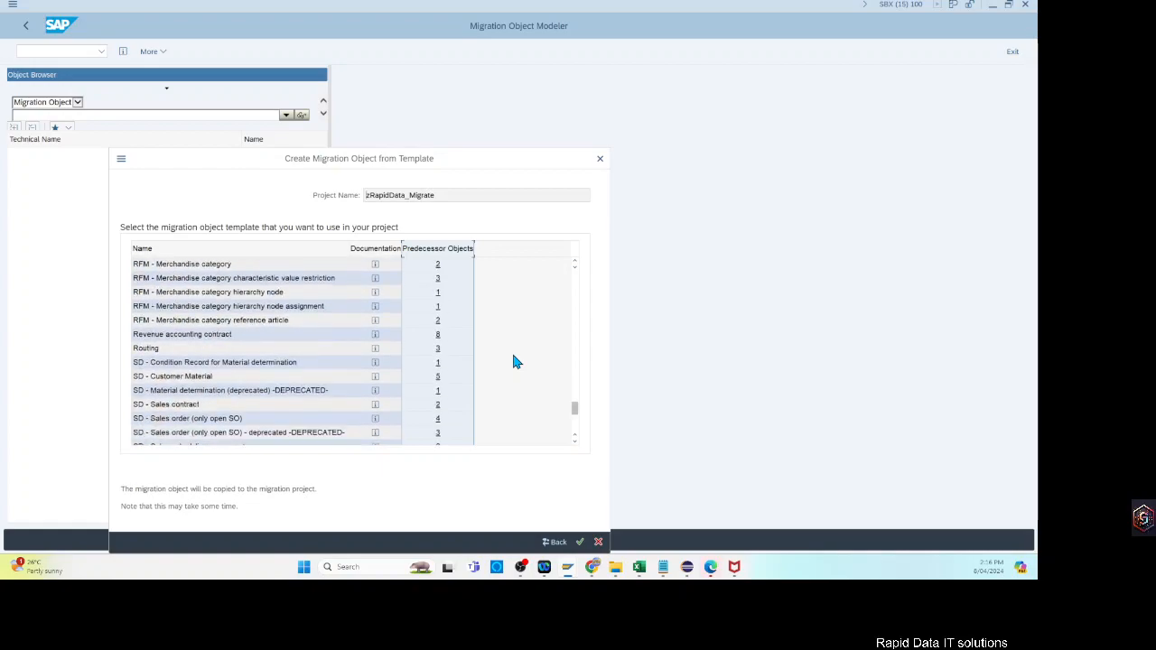
{"action": "scroll", "coordinate": [515, 362], "scroll_direction": "down", "scroll_amount": 3}
{"action": "scroll", "coordinate": [514, 361], "scroll_direction": "down", "scroll_amount": 4}
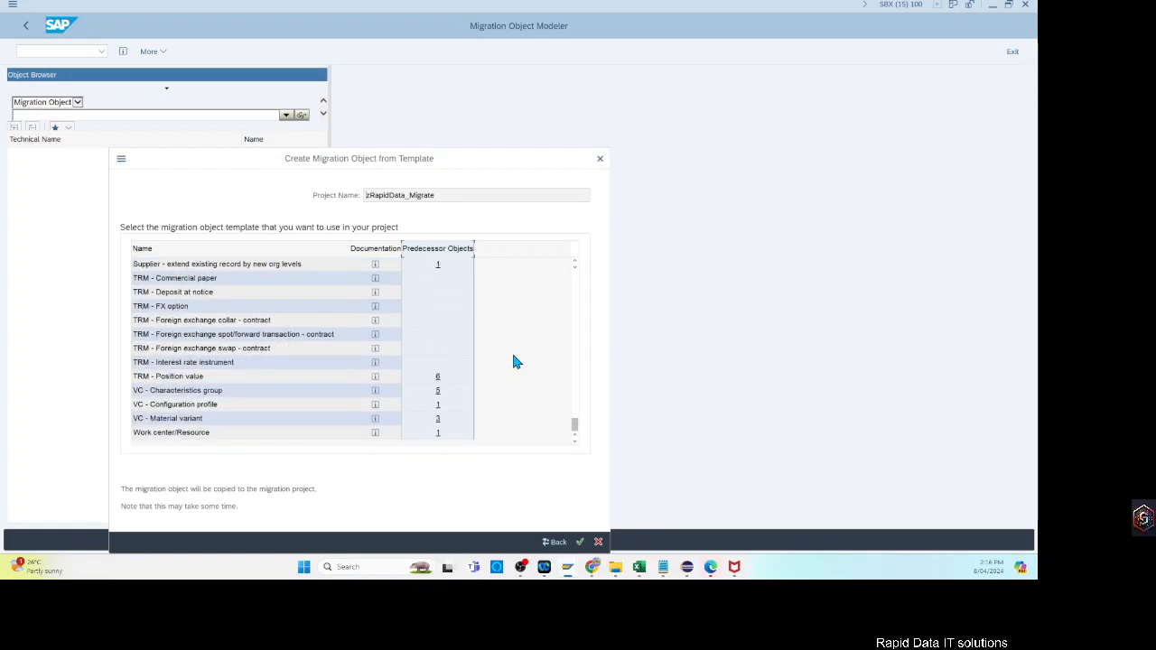
- Cancel the current template selection and start creating a migration object from template for Migrate Data Using Files/Staging Tables
{"action": "left_click", "coordinate": [598, 542]}
{"action": "left_click", "coordinate": [150, 52]}
{"action": "mouse_move", "coordinate": [180, 89]}
{"action": "mouse_move", "coordinate": [343, 87]}
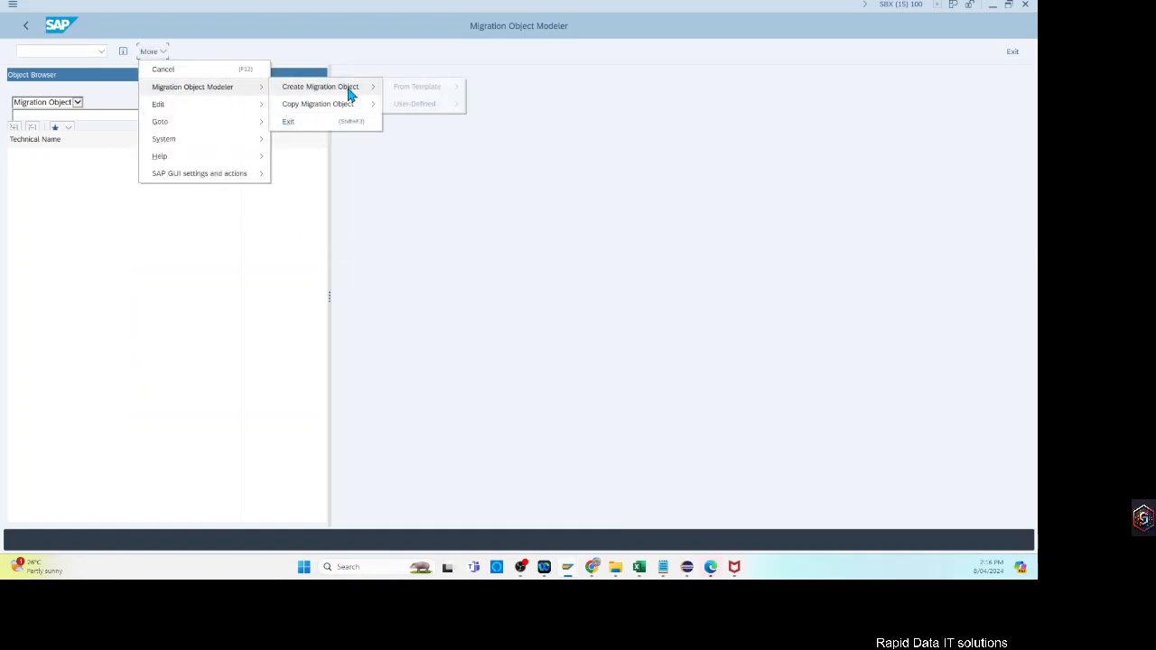
{"action": "mouse_move", "coordinate": [445, 86]}
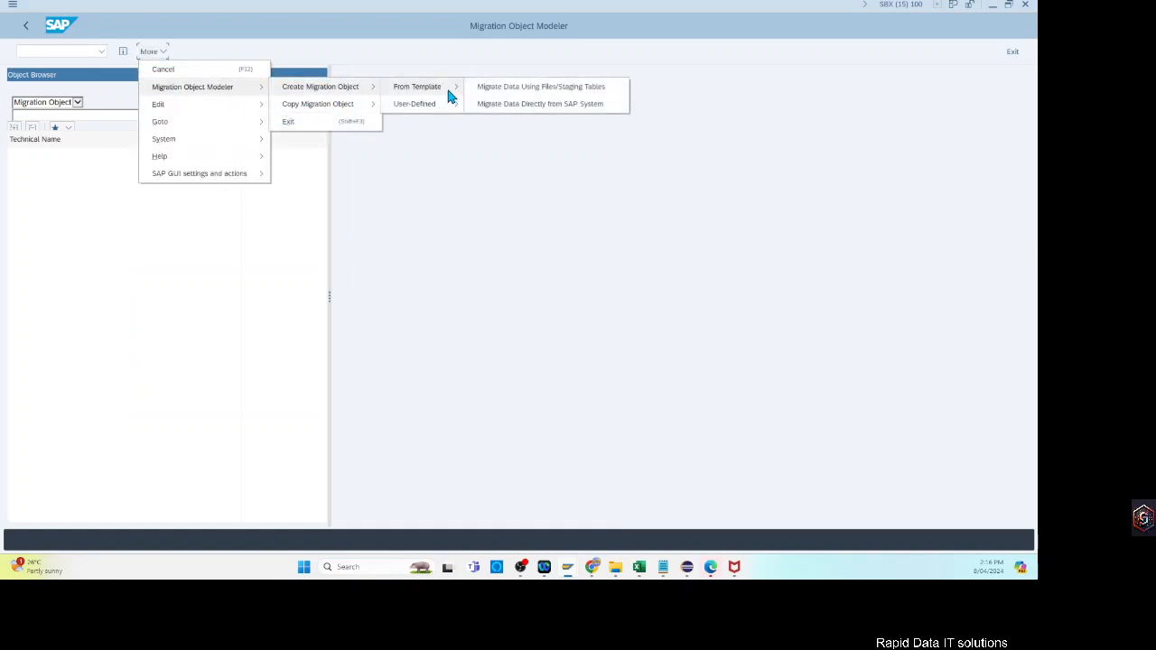
{"action": "left_click", "coordinate": [558, 87]}
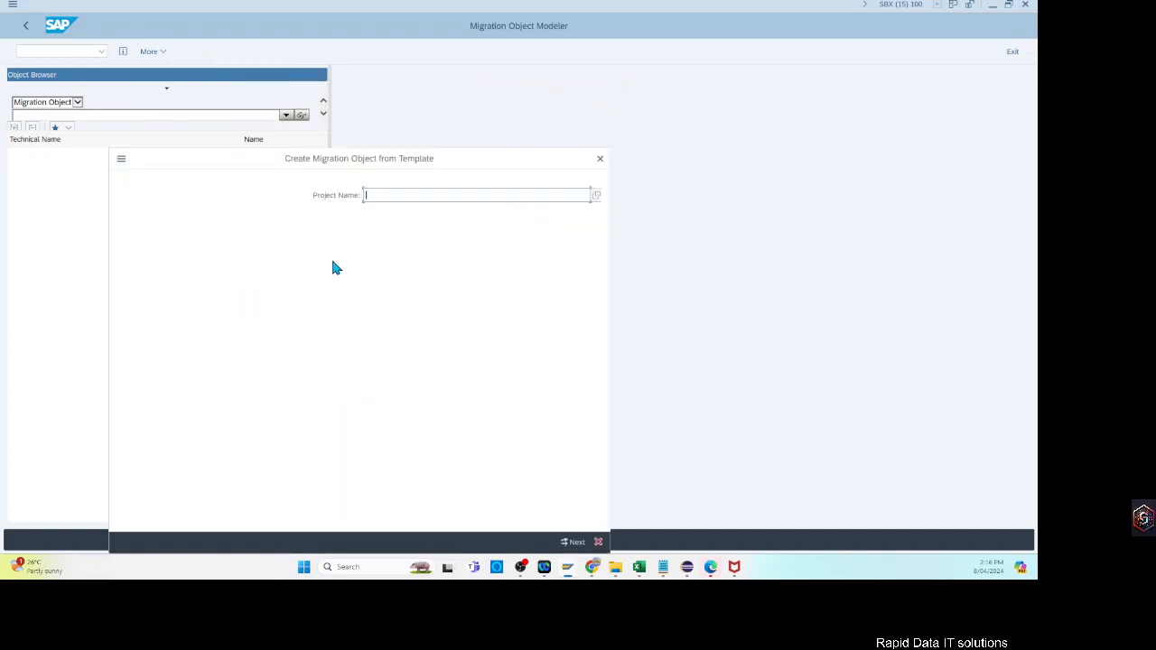
- Try to continue with the zOneERP_APAC project and move the dialog aside to read the status message
{"action": "left_click", "coordinate": [595, 195]}
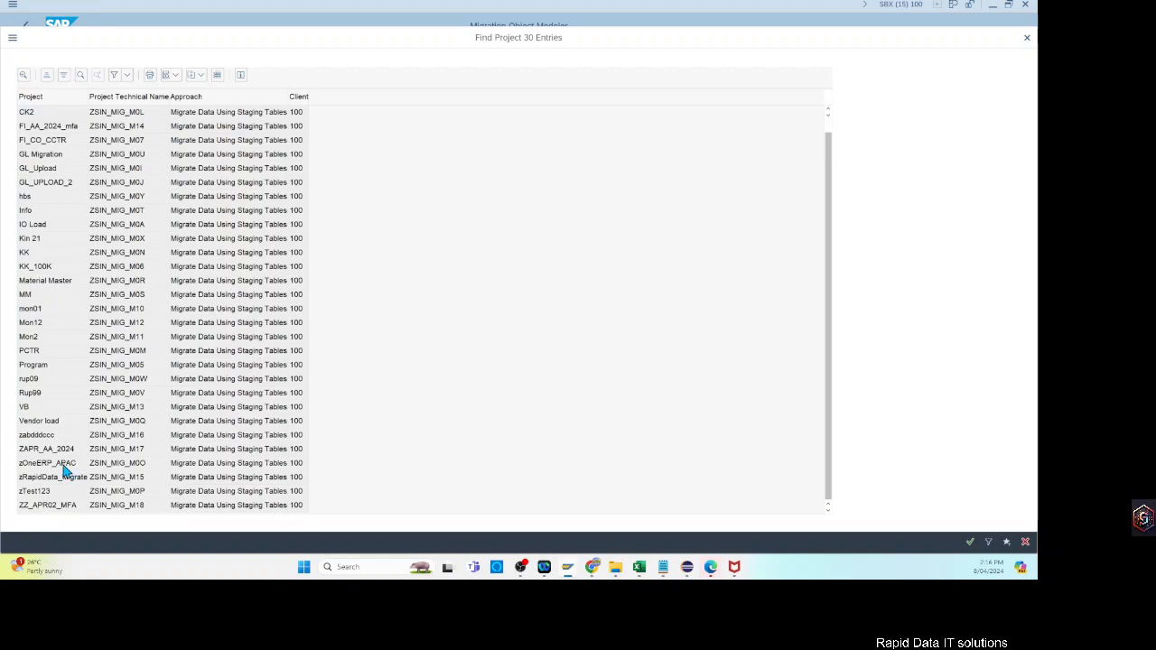
{"action": "left_click", "coordinate": [58, 465]}
{"action": "double_click", "coordinate": [298, 469]}
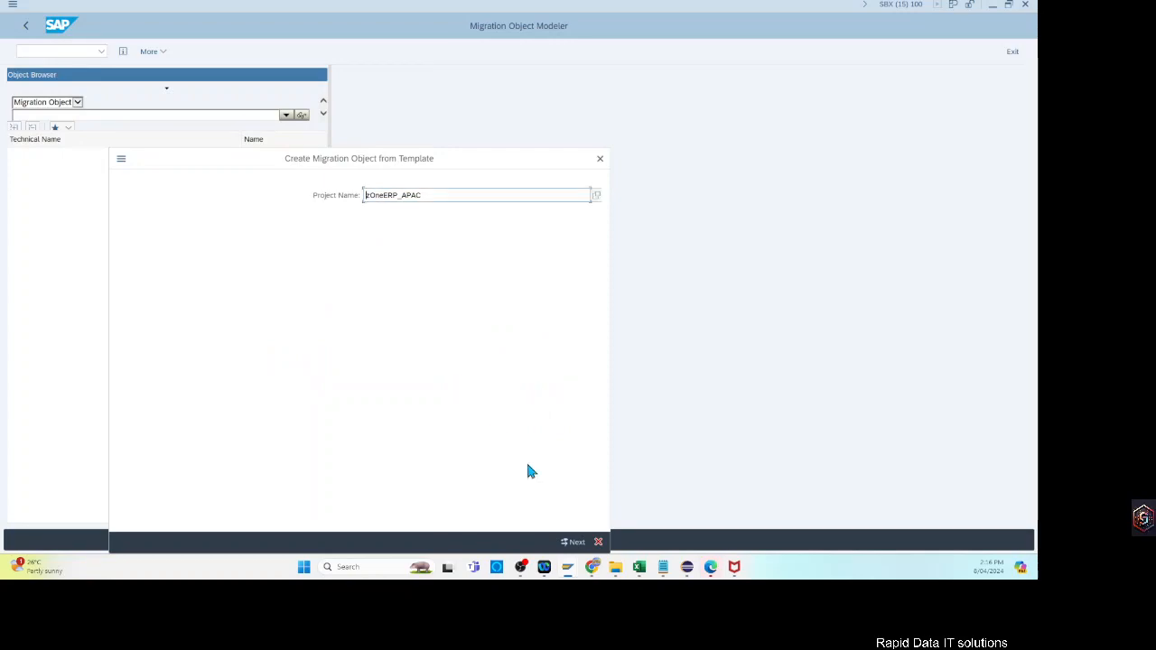
{"action": "left_click", "coordinate": [562, 542]}
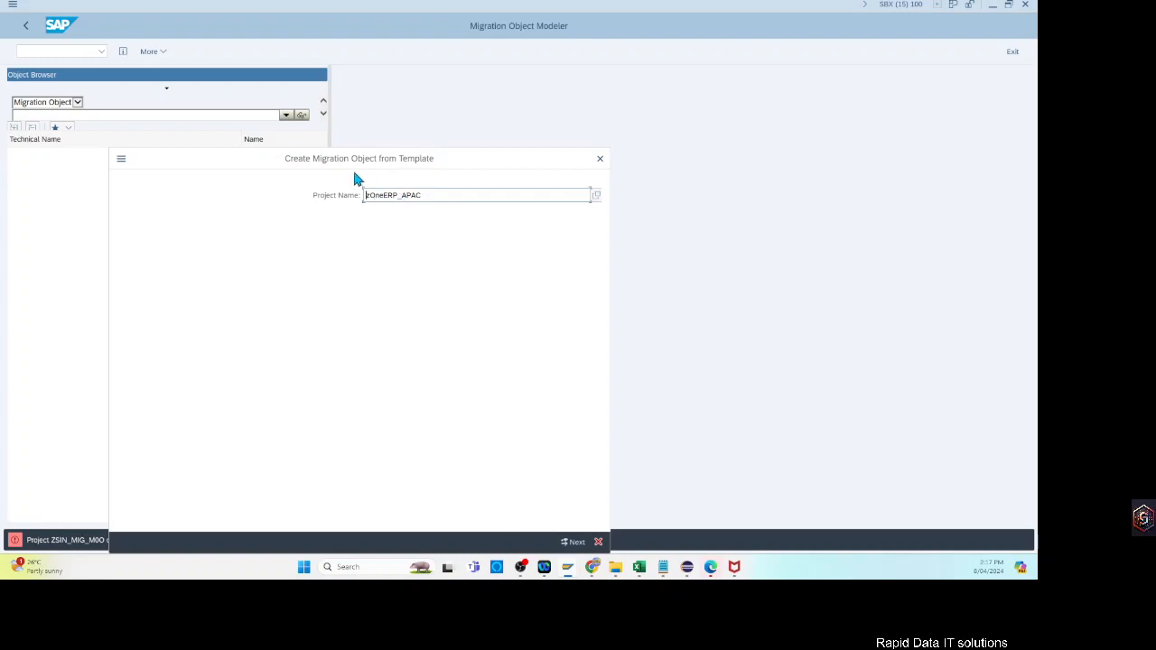
{"action": "left_click_drag", "start_coordinate": [343, 158], "coordinate": [597, 147]}
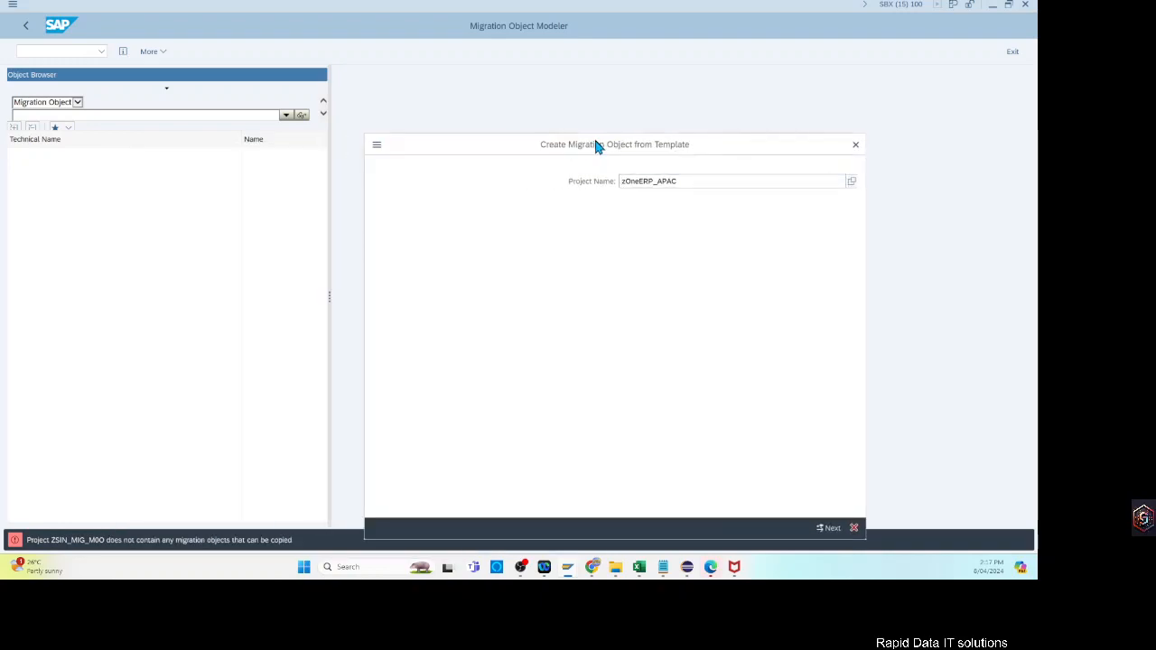
{"action": "left_click_drag", "start_coordinate": [596, 146], "coordinate": [448, 147]}
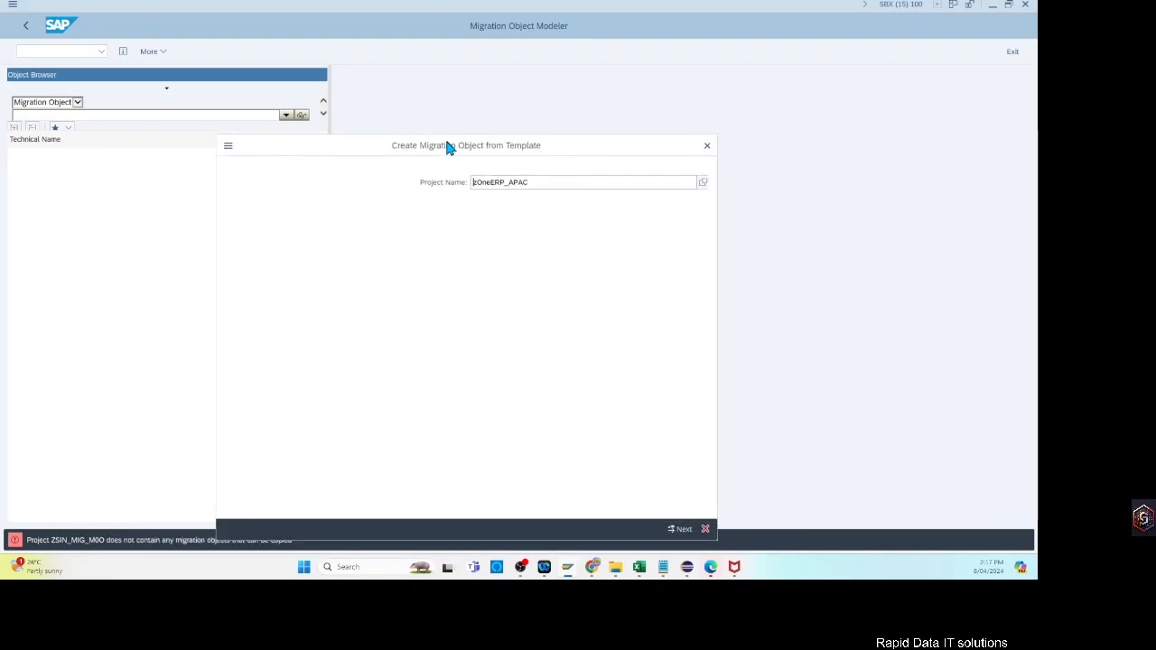
- Replace the project name with zTest123 from the project search and continue to its template list
{"action": "left_click", "coordinate": [703, 184]}
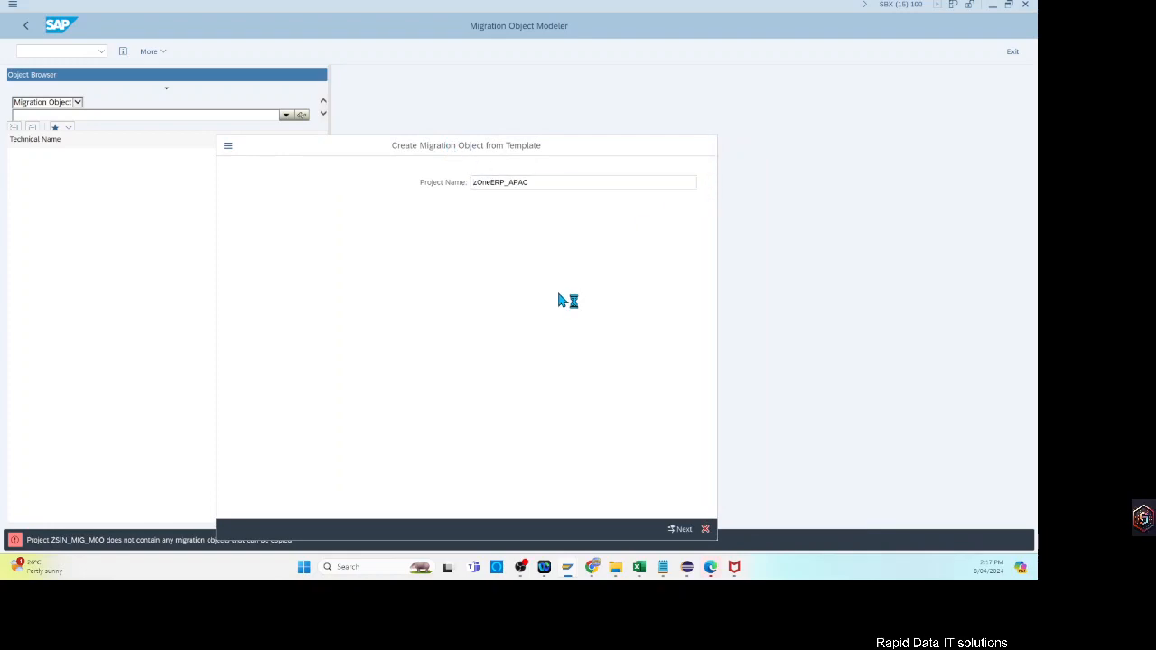
{"action": "left_click", "coordinate": [192, 162]}
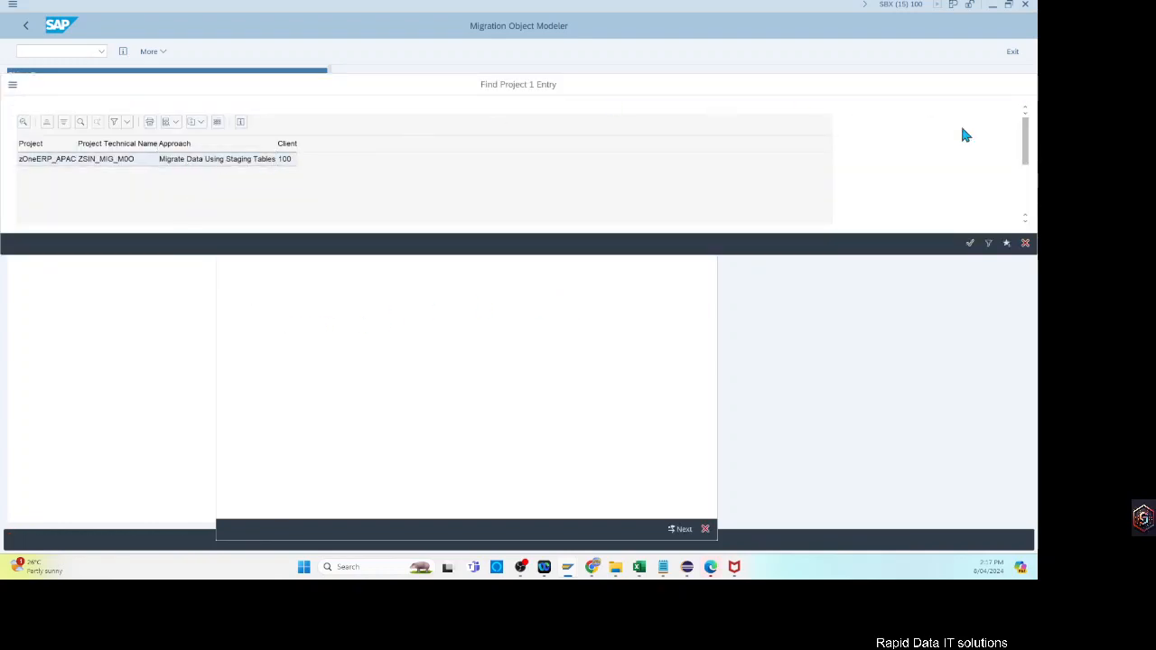
{"action": "left_click_drag", "start_coordinate": [542, 183], "coordinate": [253, 211]}
{"action": "key", "text": "BackSpace"}
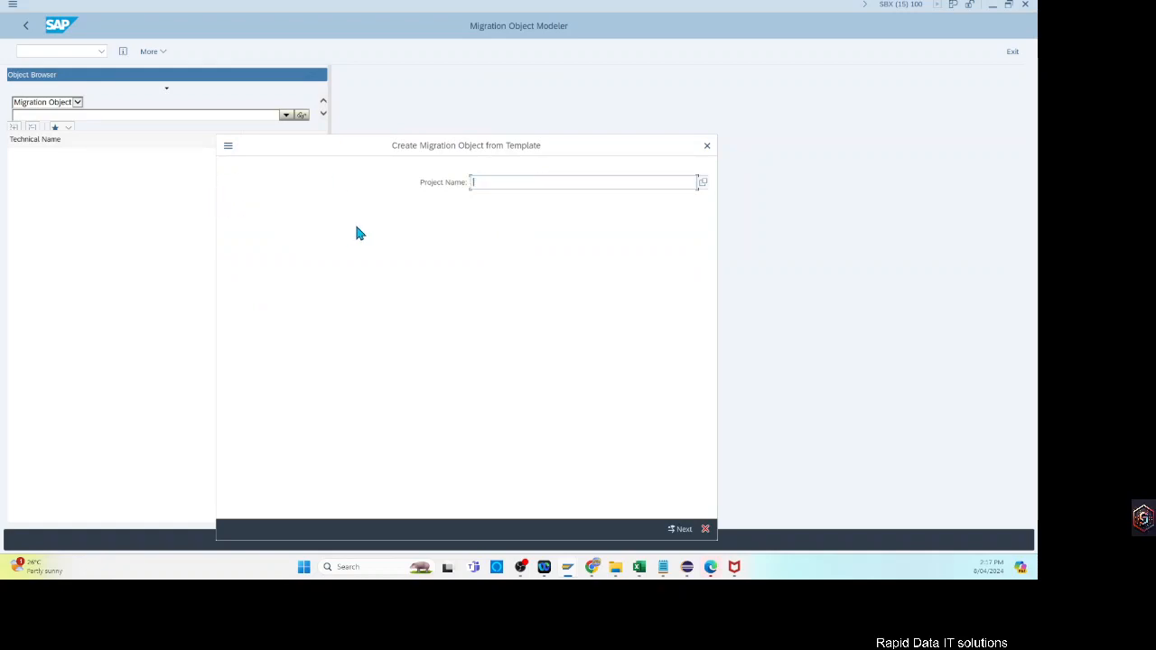
{"action": "left_click", "coordinate": [703, 184]}
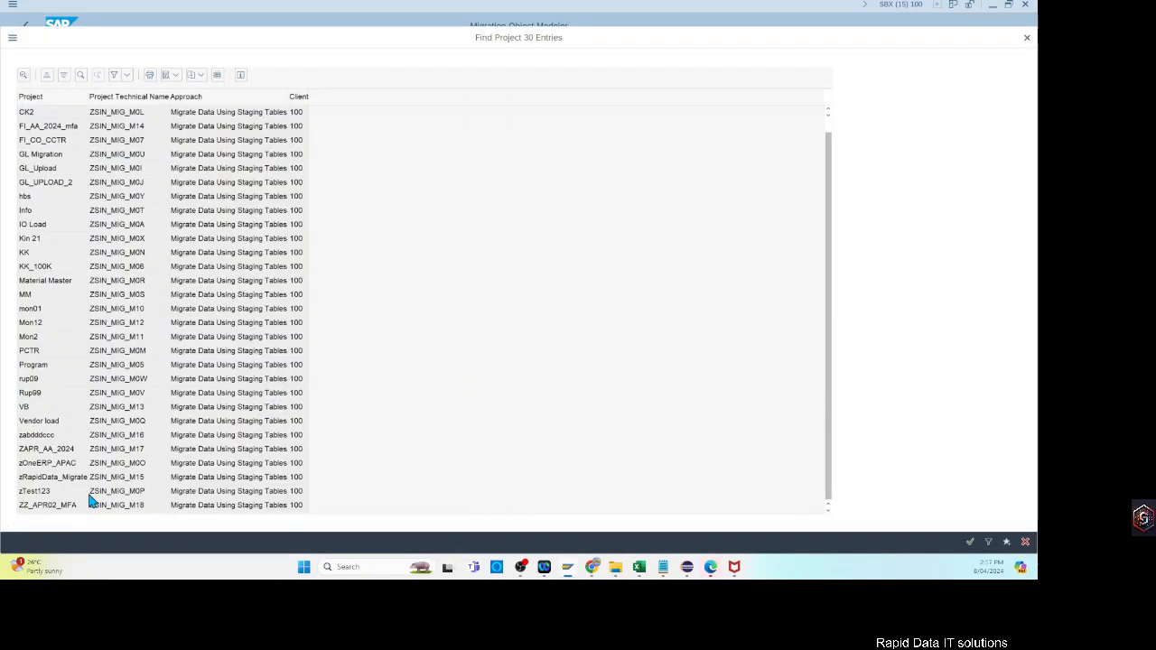
{"action": "left_click", "coordinate": [35, 492]}
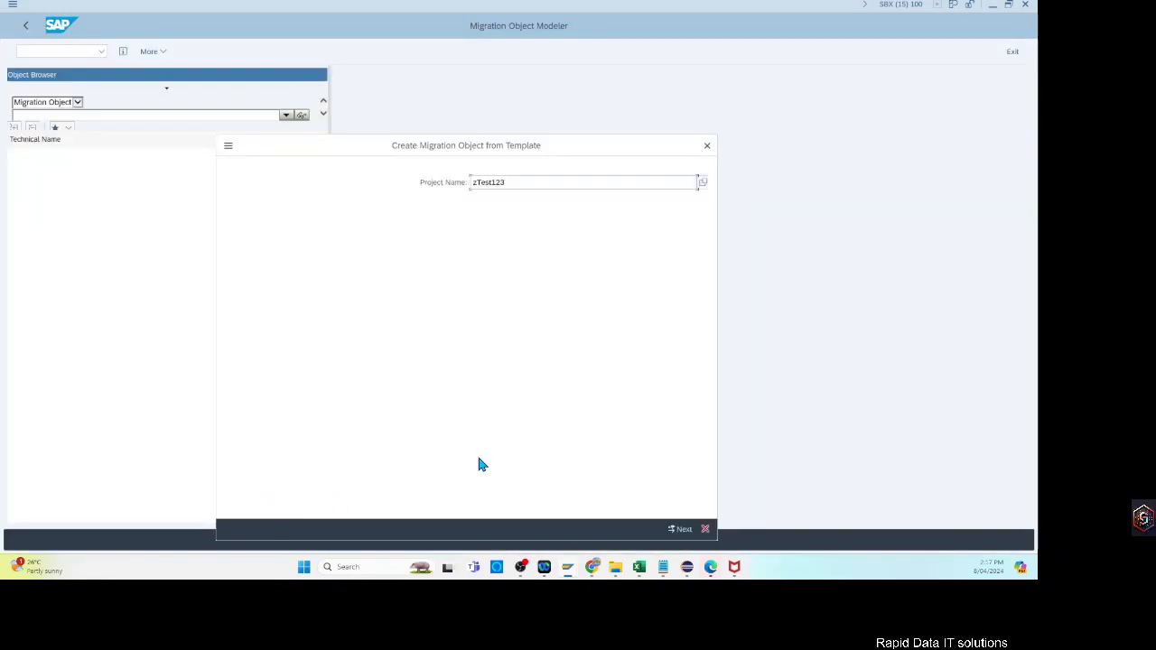
{"action": "left_click", "coordinate": [679, 529]}
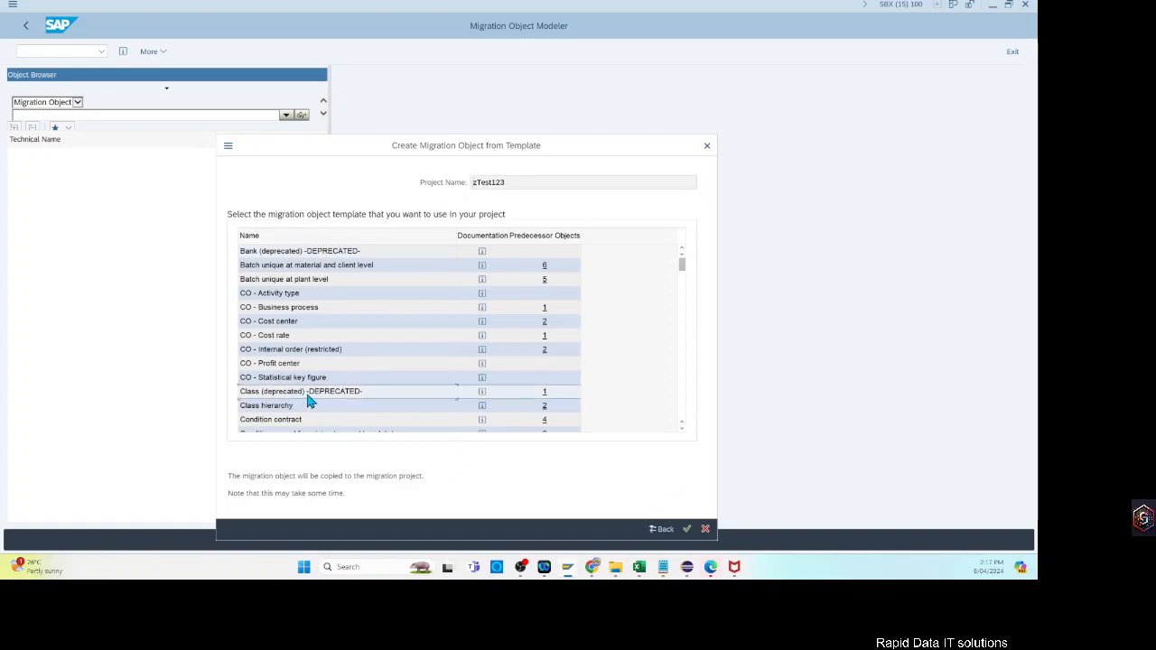
- Create the migration object from the Material inventory balance template and switch it to edit mode
{"action": "scroll", "coordinate": [309, 398], "scroll_direction": "down", "scroll_amount": 2}
{"action": "scroll", "coordinate": [326, 399], "scroll_direction": "up", "scroll_amount": 2}
{"action": "scroll", "coordinate": [345, 398], "scroll_direction": "down", "scroll_amount": 3}
{"action": "scroll", "coordinate": [345, 398], "scroll_direction": "down", "scroll_amount": 4}
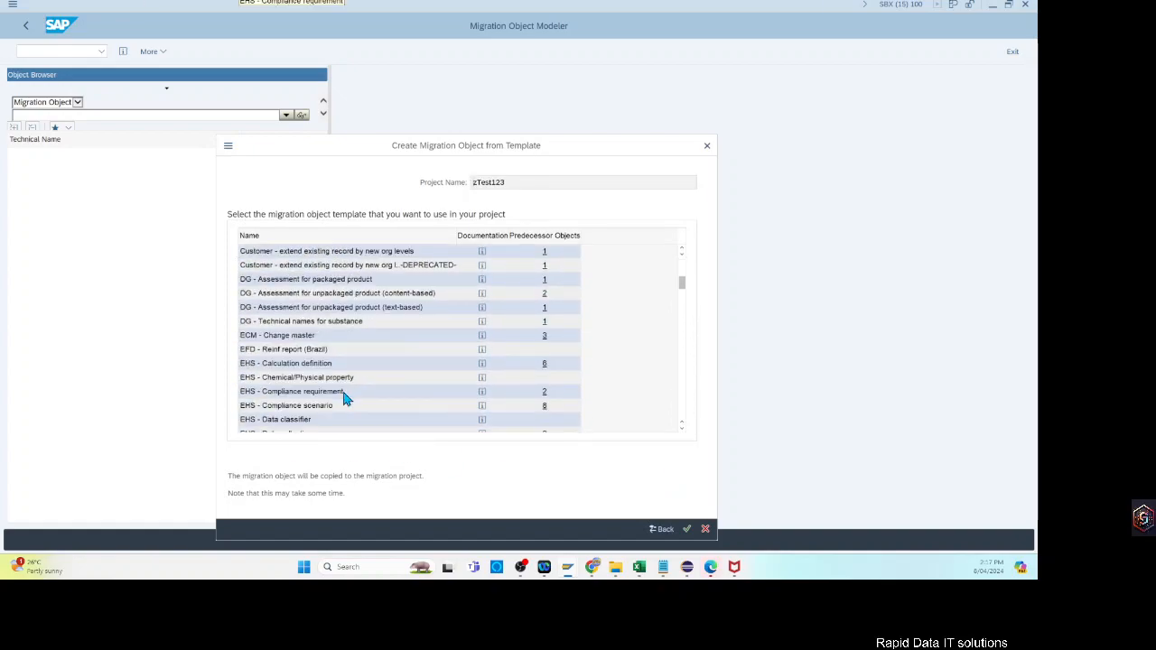
{"action": "scroll", "coordinate": [362, 396], "scroll_direction": "down", "scroll_amount": 1}
{"action": "scroll", "coordinate": [364, 396], "scroll_direction": "down", "scroll_amount": 2}
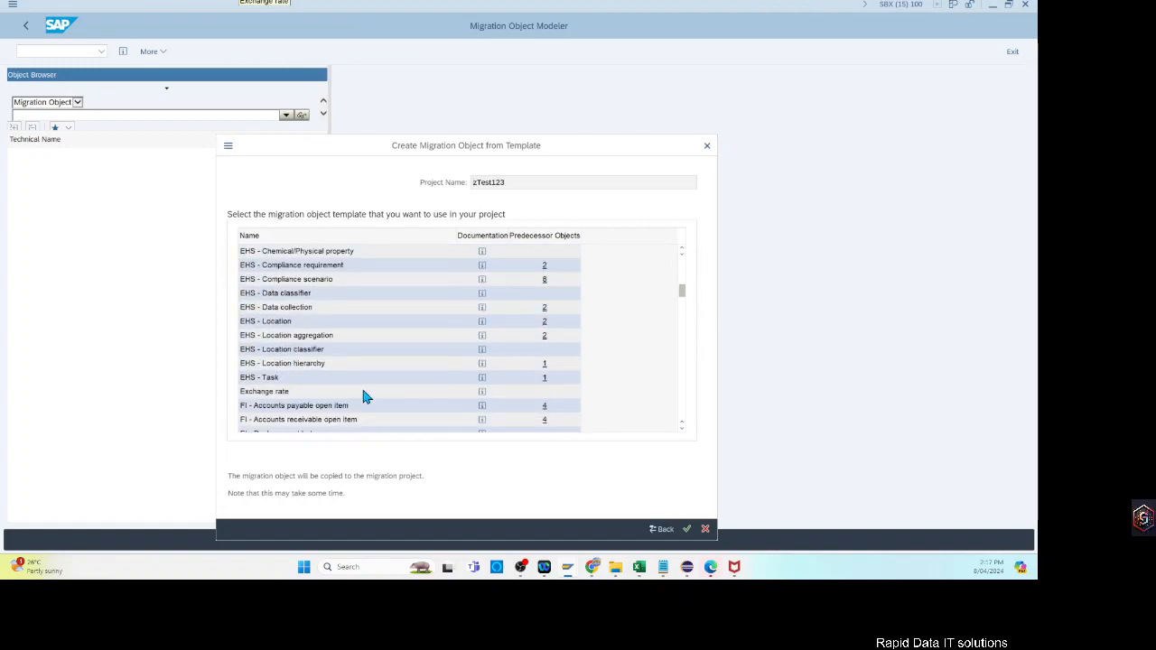
{"action": "scroll", "coordinate": [366, 396], "scroll_direction": "down", "scroll_amount": 3}
{"action": "scroll", "coordinate": [366, 397], "scroll_direction": "down", "scroll_amount": 6}
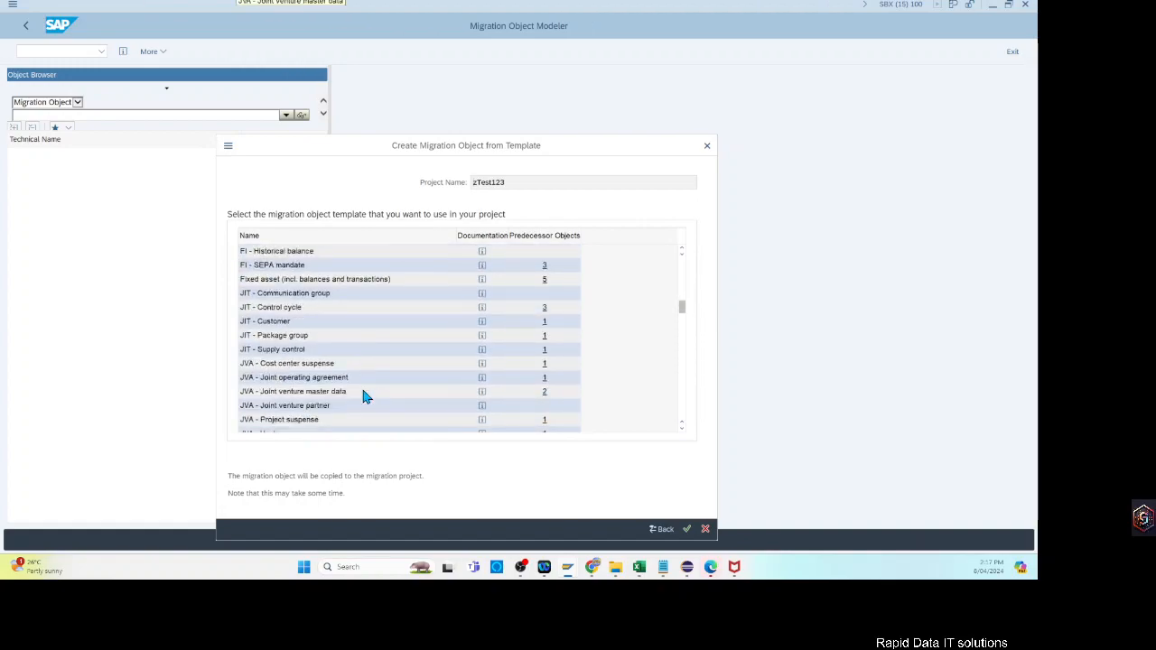
{"action": "scroll", "coordinate": [364, 396], "scroll_direction": "down", "scroll_amount": 4}
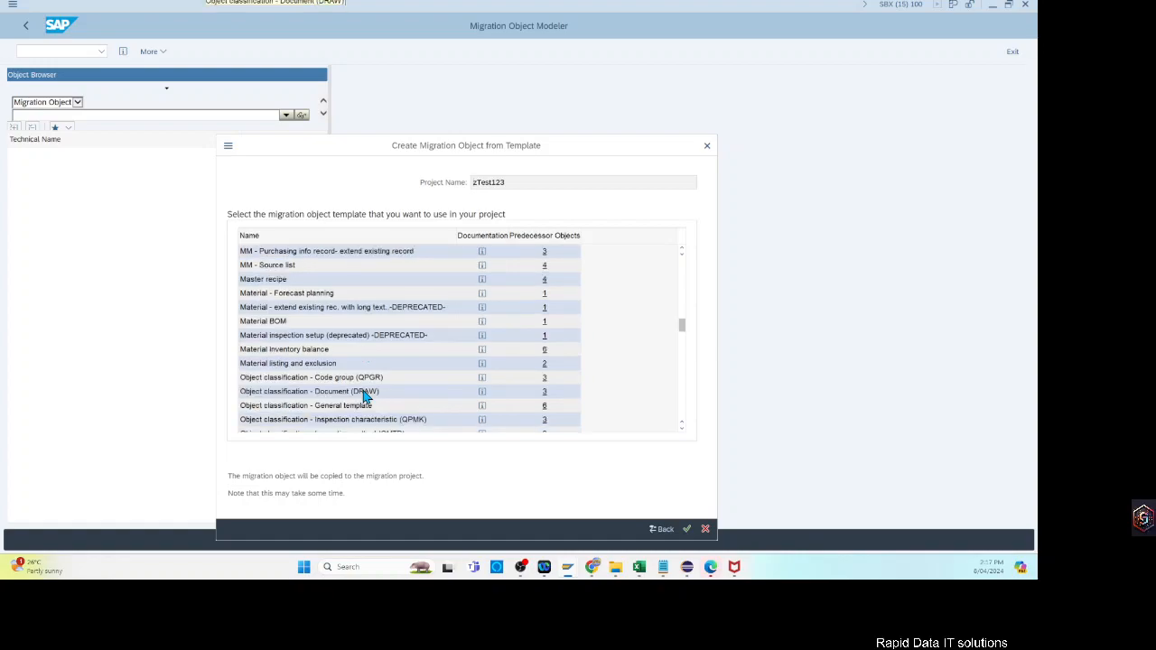
{"action": "scroll", "coordinate": [360, 395], "scroll_direction": "down", "scroll_amount": 3}
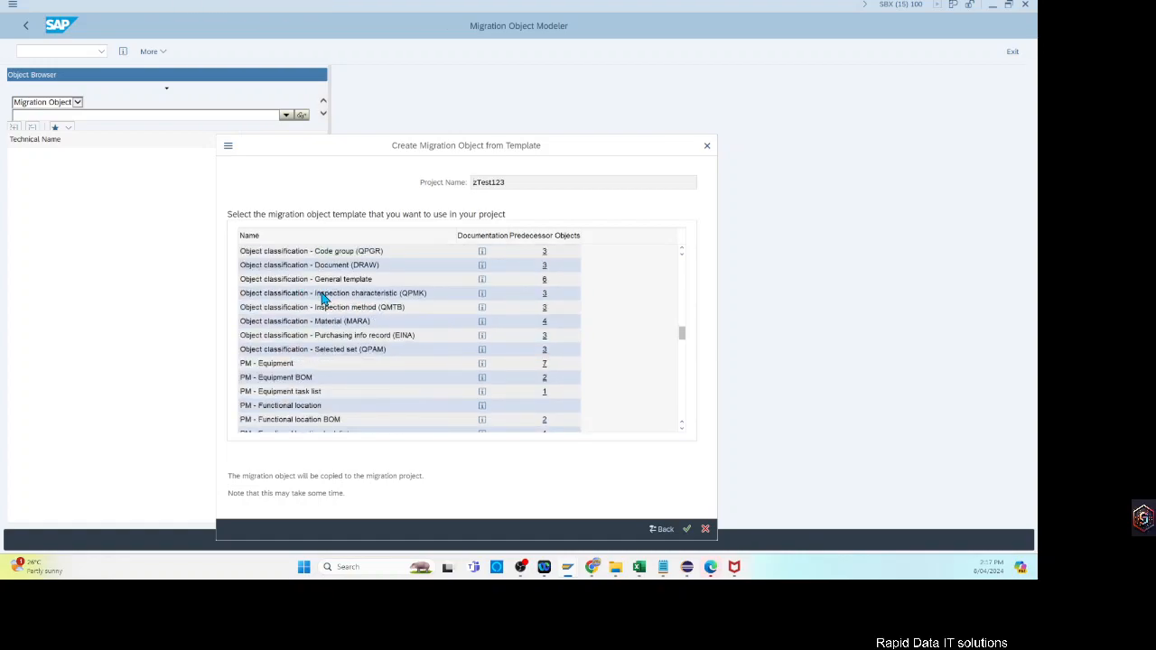
{"action": "scroll", "coordinate": [324, 301], "scroll_direction": "up", "scroll_amount": 1}
{"action": "left_click", "coordinate": [286, 265]}
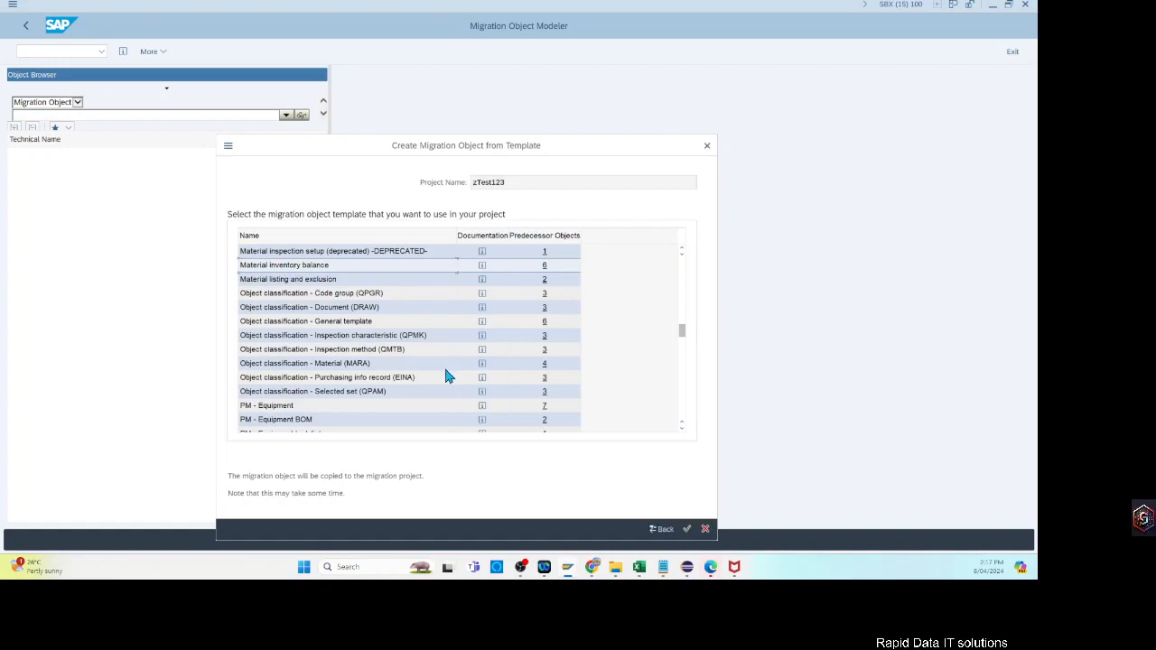
{"action": "left_click", "coordinate": [687, 530]}
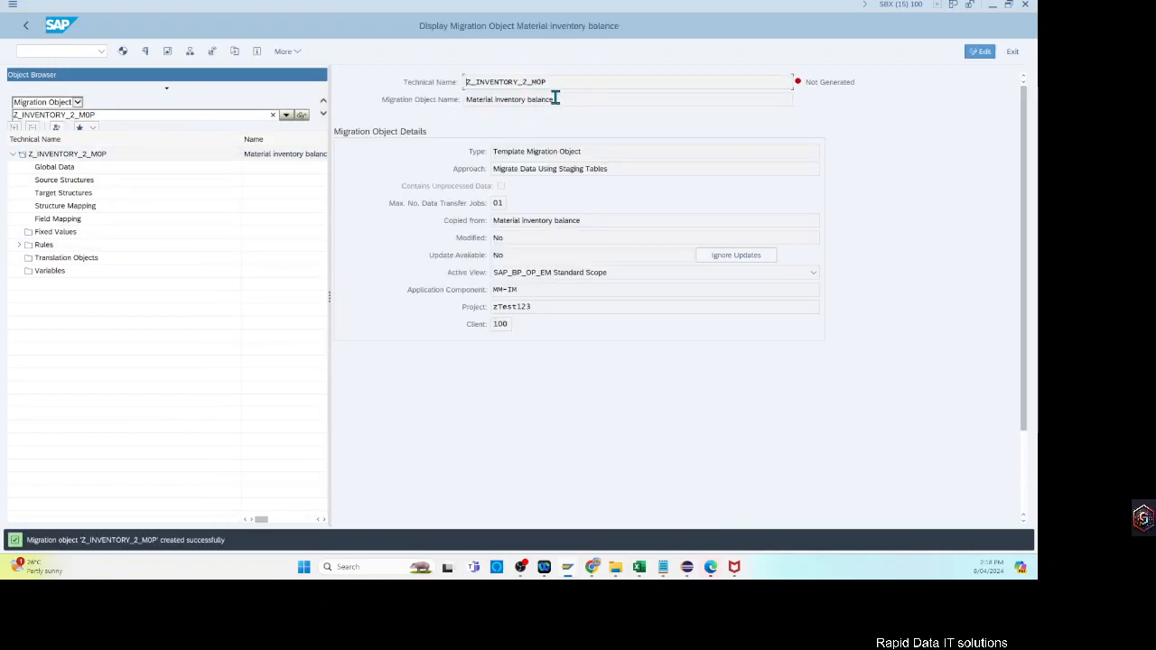
{"action": "left_click", "coordinate": [982, 56]}
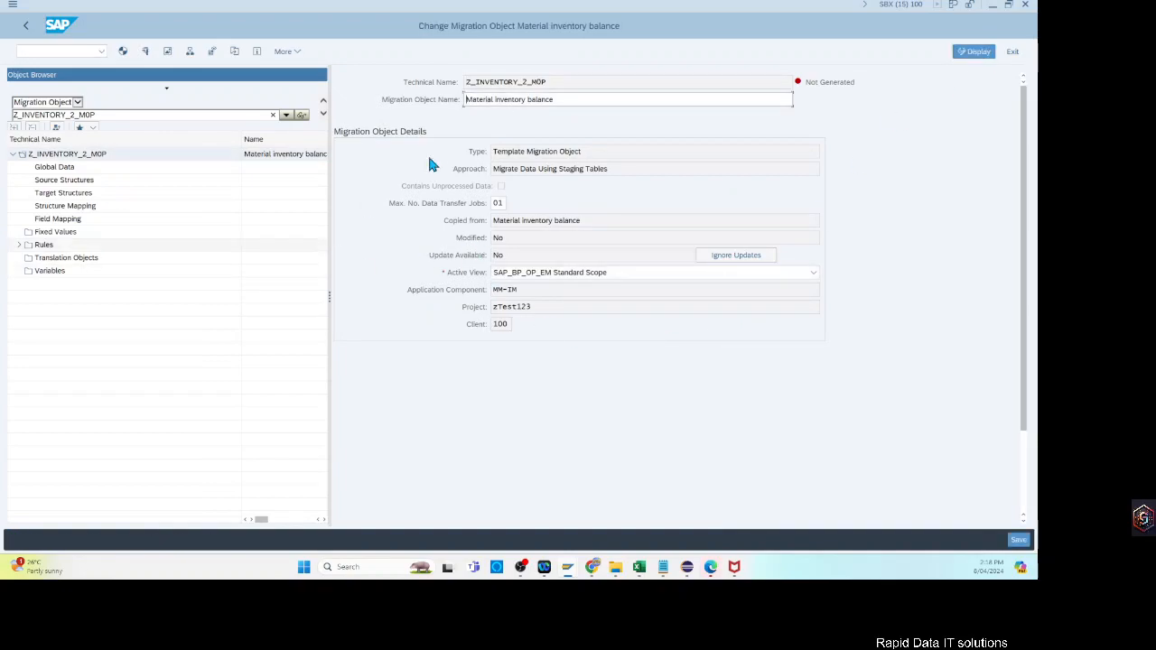
- Rename the migration object as "Material inventory balance - with additional fields", save the change and open its Global Data
{"action": "type", "text": "- with additon"}
{"action": "key", "text": "BackSpace"}
{"action": "key", "text": "BackSpace"}
{"action": "type", "text": "ional fiedls"}
{"action": "key", "text": "BackSpace"}
{"action": "key", "text": "BackSpace"}
{"action": "key", "text": "BackSpace"}
{"action": "type", "text": "l"}
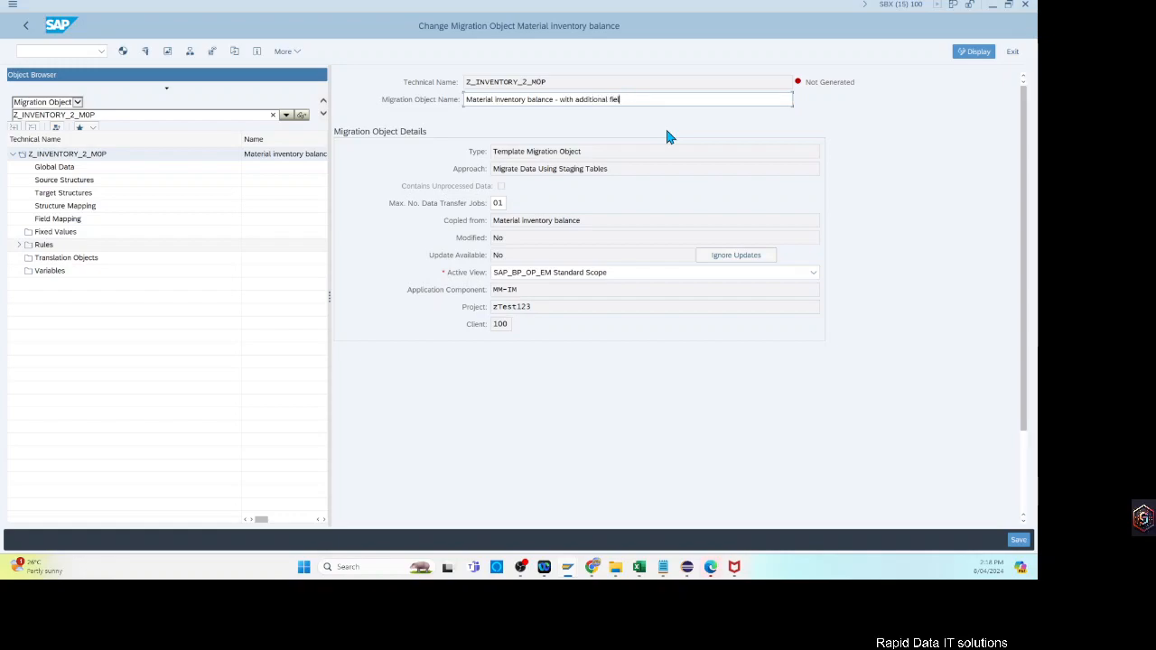
{"action": "type", "text": "ds"}
{"action": "key", "text": "Return"}
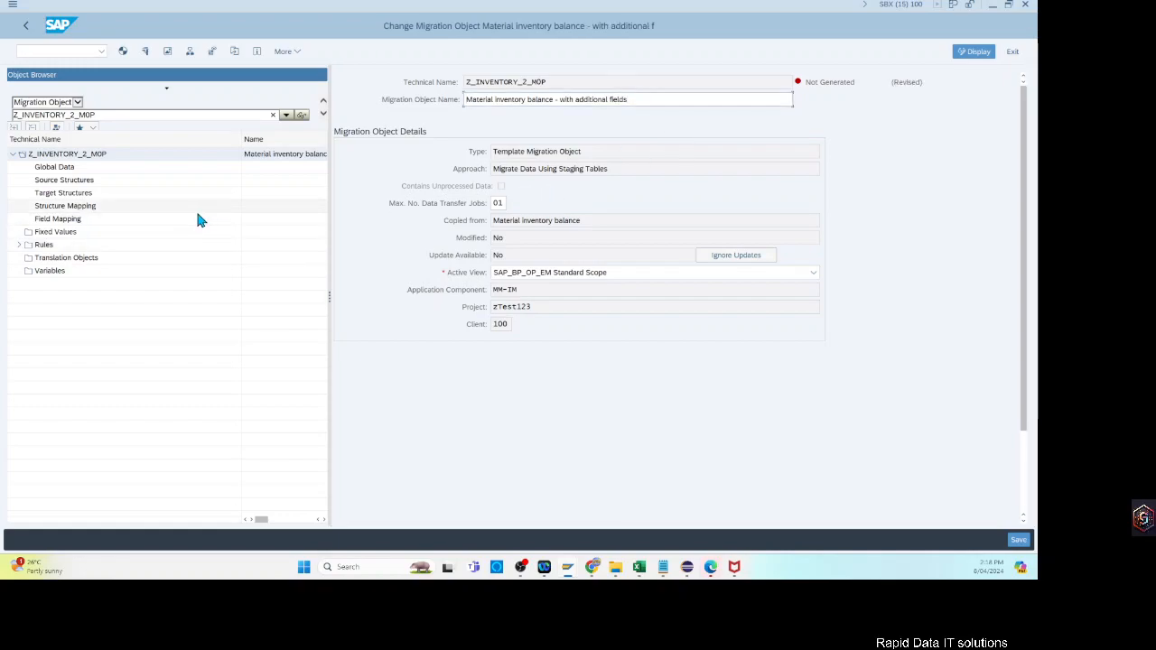
{"action": "double_click", "coordinate": [64, 169]}
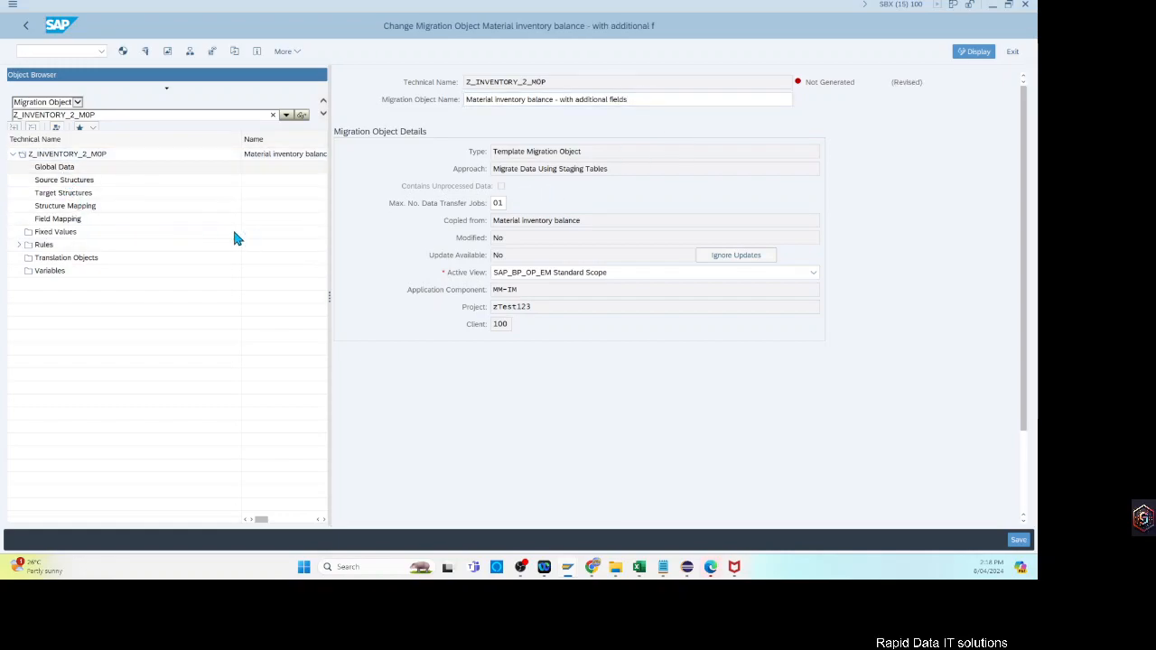
{"action": "left_click", "coordinate": [216, 279]}
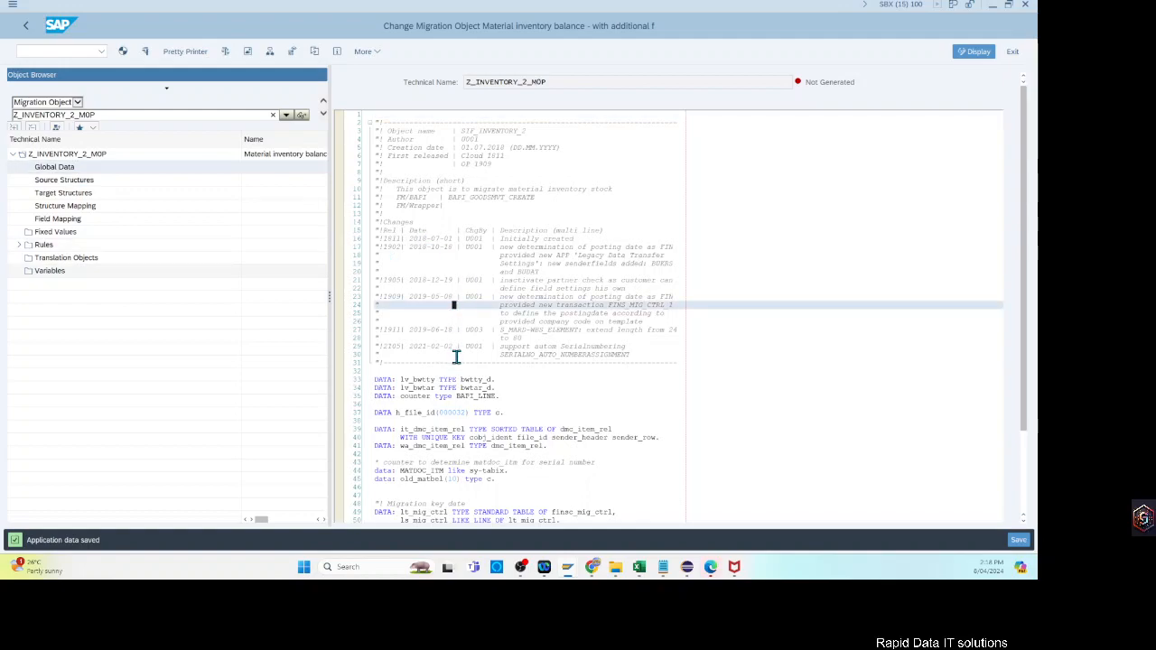
- Examine the description comments in the Global Data code for the BAPI used to migrate material inventory stock
{"action": "scroll", "coordinate": [459, 350], "scroll_direction": "up", "scroll_amount": 4}
{"action": "left_click", "coordinate": [501, 299]}
{"action": "left_click", "coordinate": [603, 333]}
{"action": "left_click", "coordinate": [653, 338]}
{"action": "left_click", "coordinate": [519, 297]}
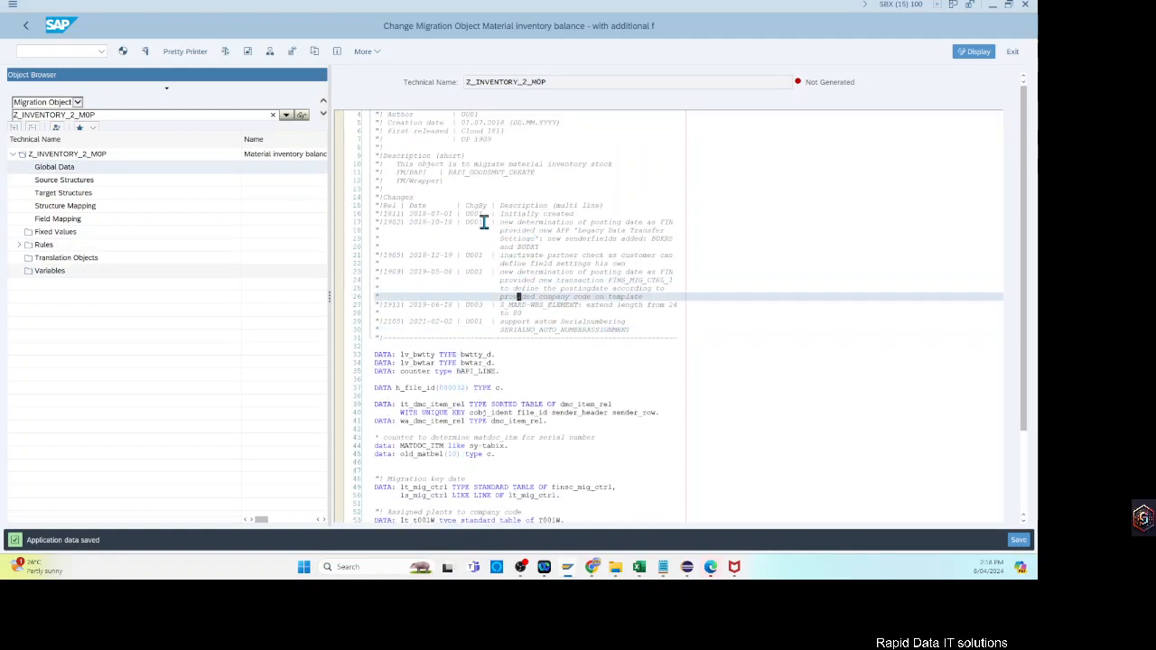
{"action": "left_click_drag", "start_coordinate": [454, 172], "coordinate": [542, 181]}
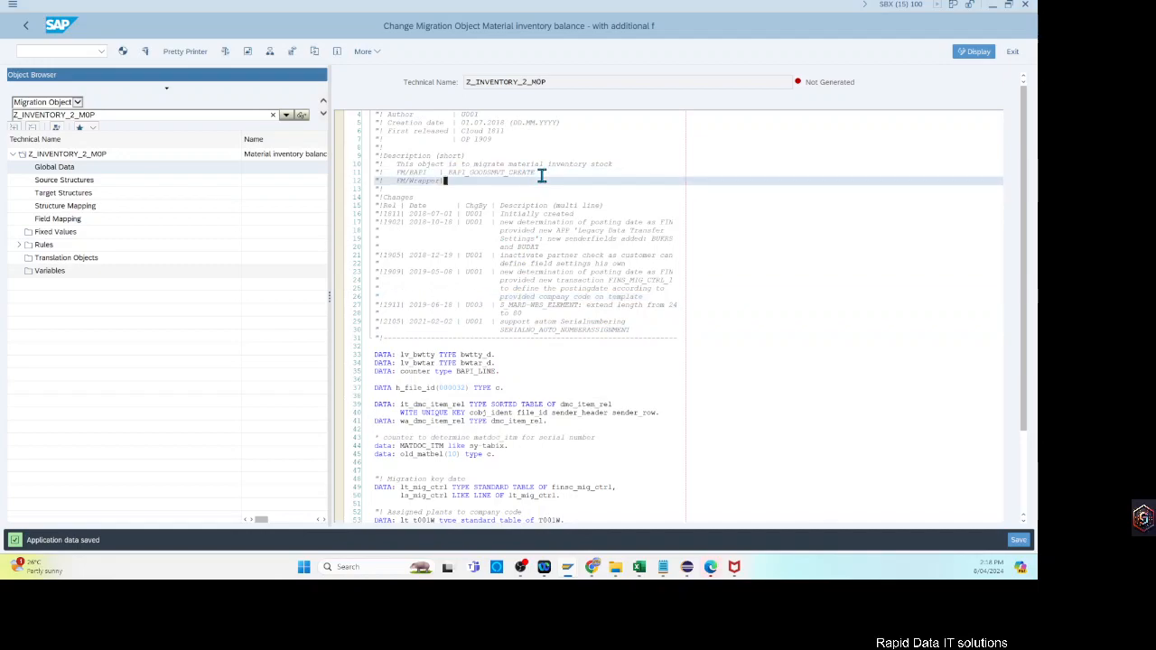
{"action": "left_click_drag", "start_coordinate": [452, 176], "coordinate": [447, 168]}
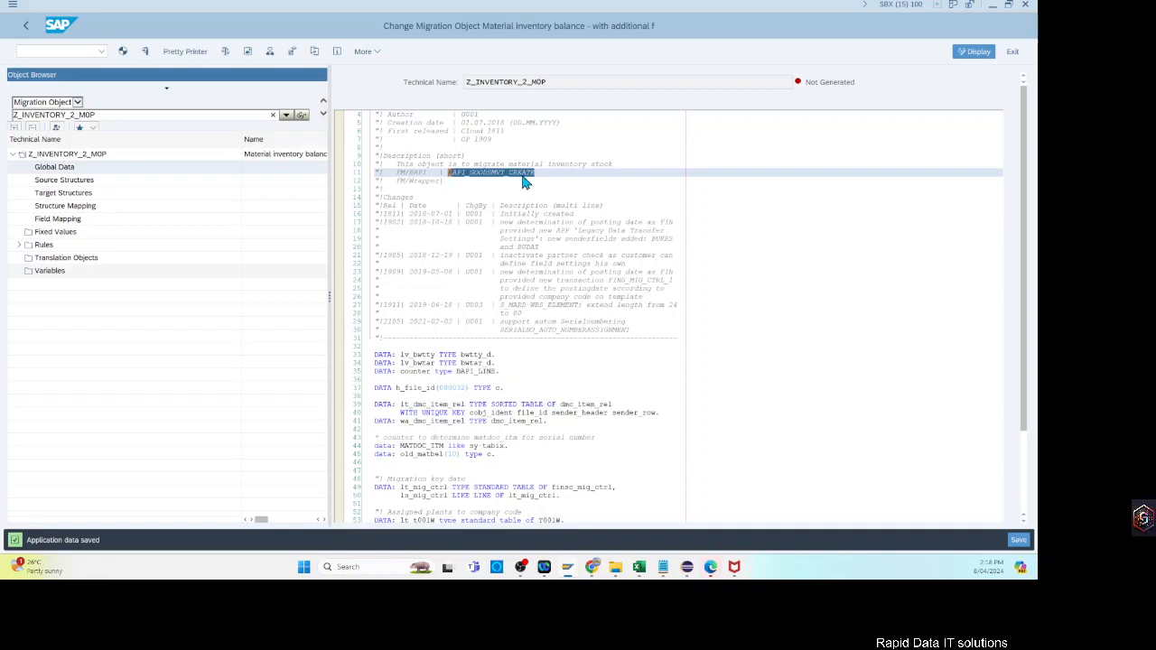
- Review the source fields of Material Document Header and Material Document Item, and open the target structures
{"action": "left_click", "coordinate": [76, 182]}
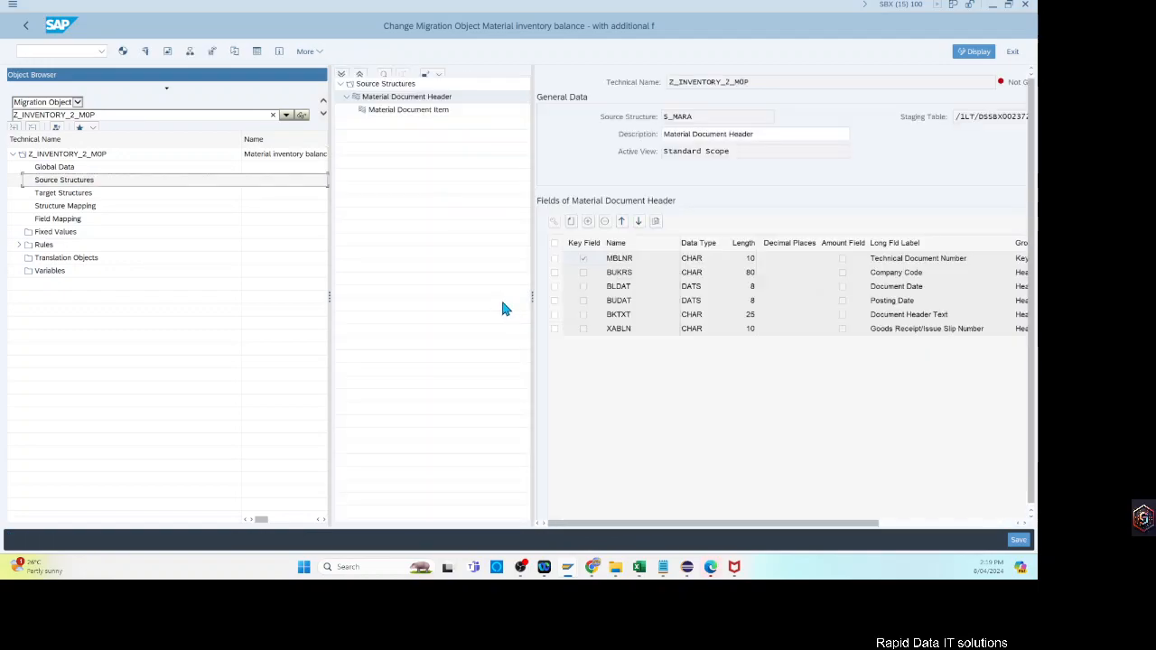
{"action": "left_click", "coordinate": [417, 112]}
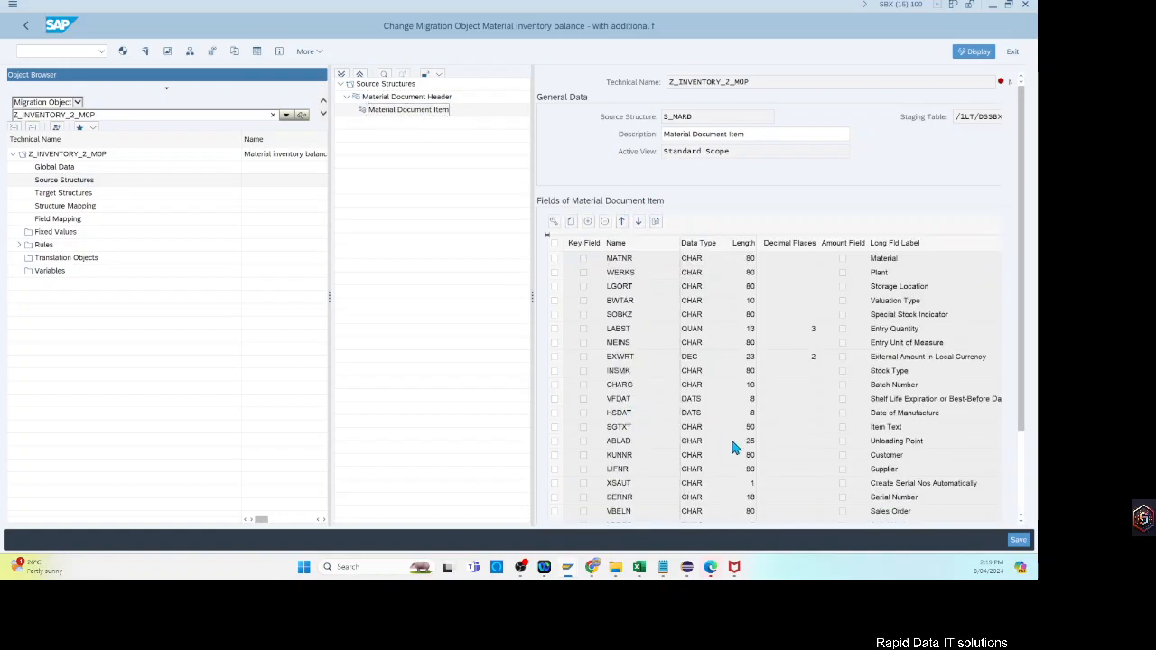
{"action": "scroll", "coordinate": [732, 442], "scroll_direction": "up", "scroll_amount": 2}
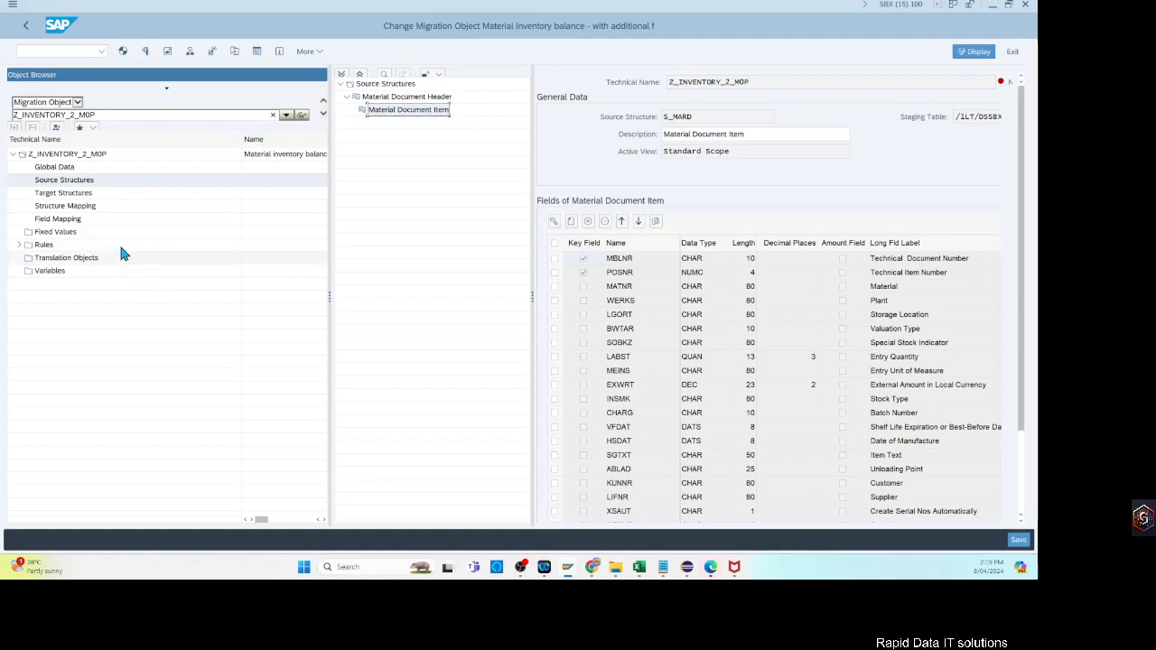
{"action": "left_click", "coordinate": [70, 194]}
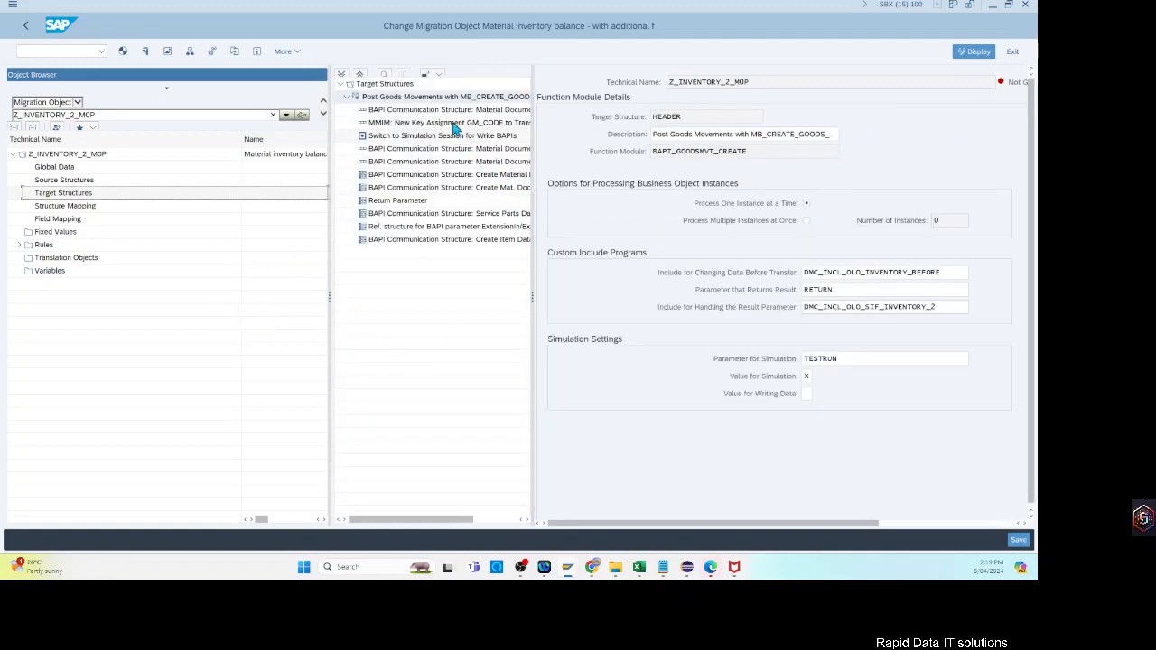
- Review in Structure Mapping how Material Document Header and Material Document Item are assigned to the goods movement target structures
{"action": "left_click", "coordinate": [79, 211]}
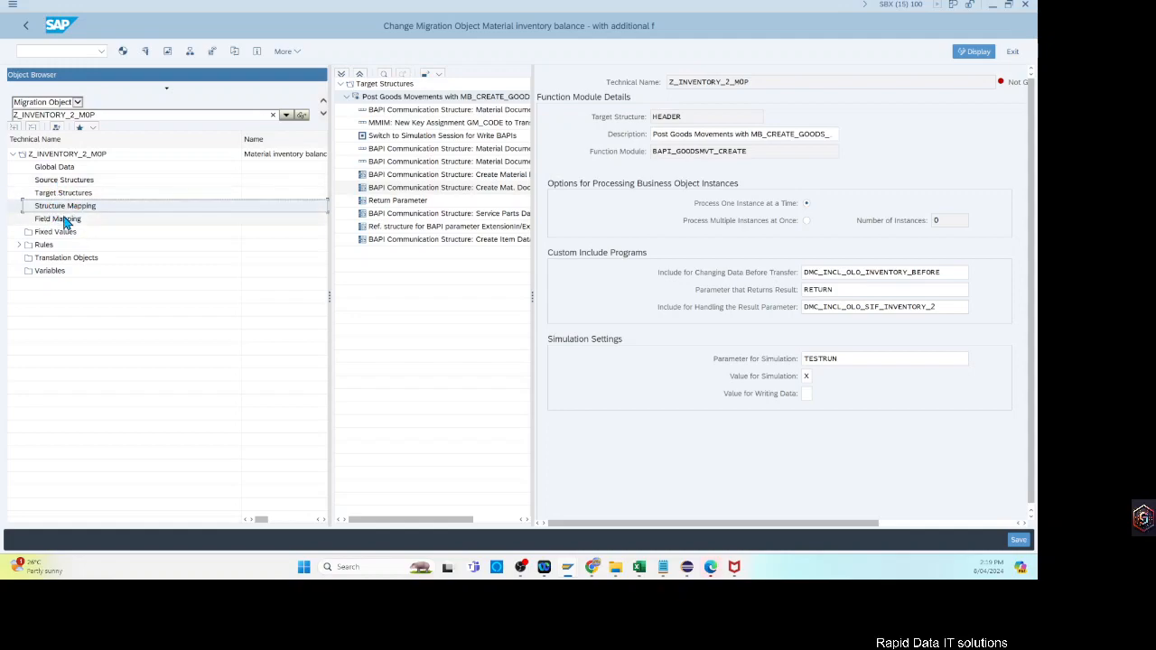
{"action": "left_click", "coordinate": [64, 220]}
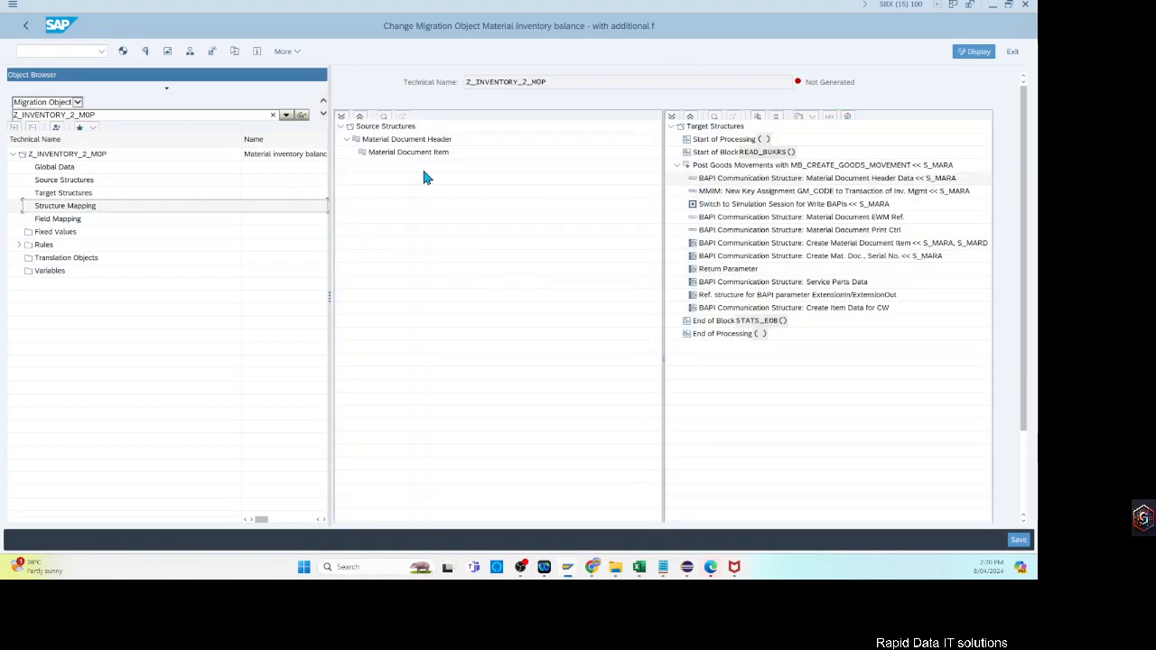
{"action": "left_click", "coordinate": [406, 140]}
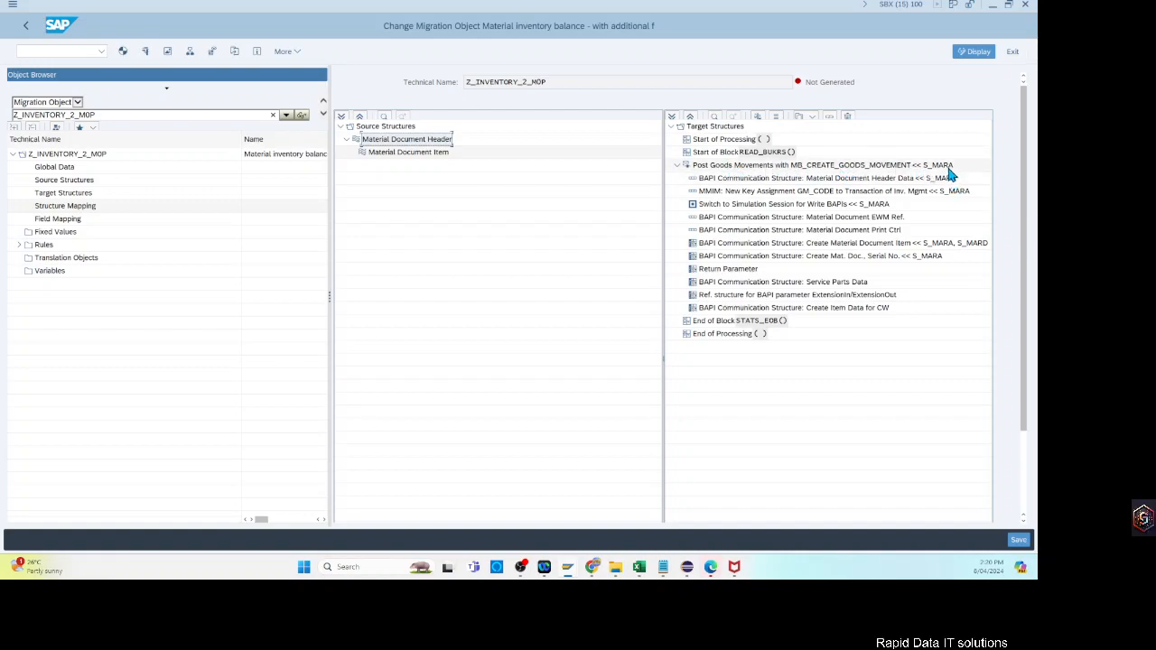
{"action": "left_click_drag", "start_coordinate": [723, 173], "coordinate": [391, 146]}
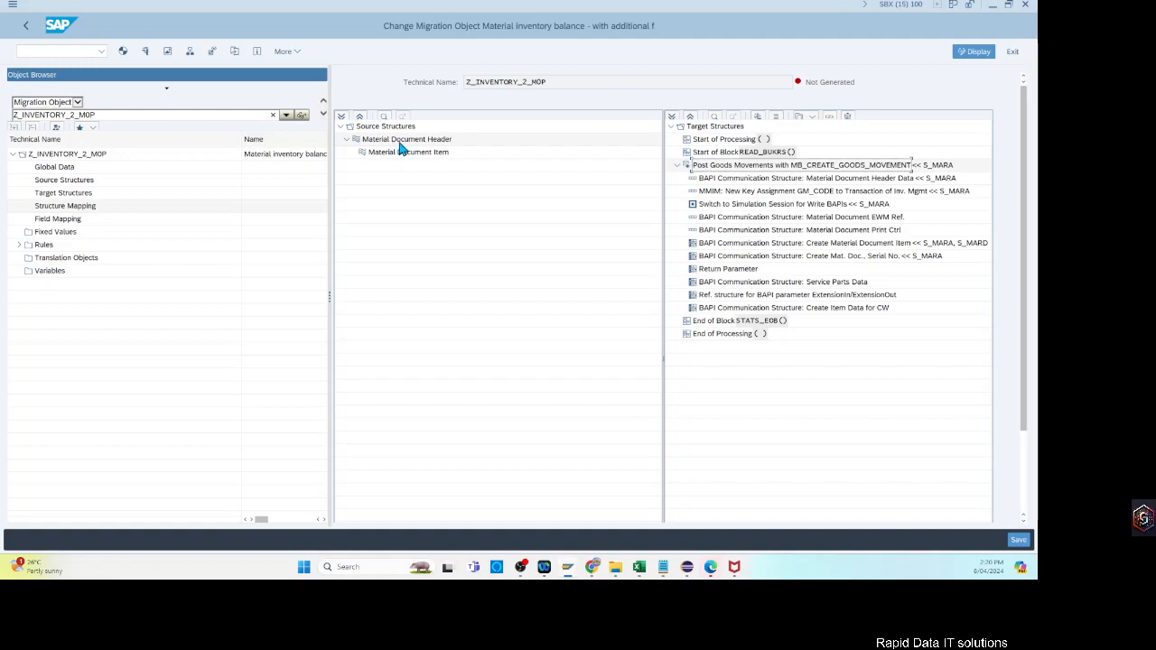
{"action": "left_click", "coordinate": [824, 184]}
{"action": "left_click", "coordinate": [841, 192]}
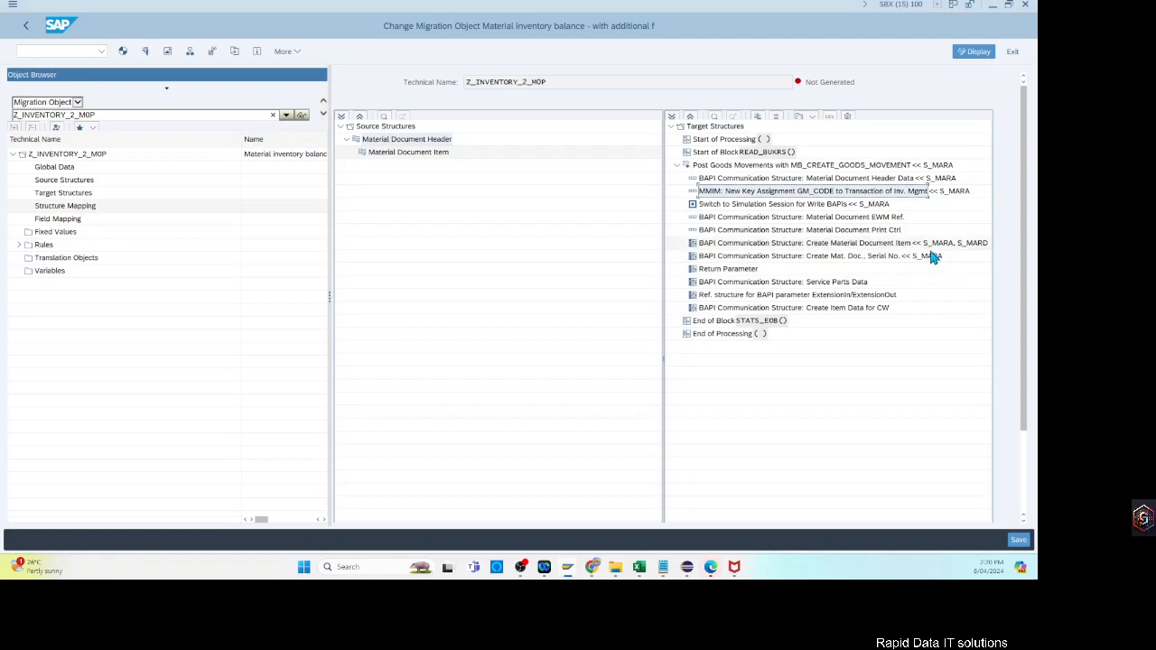
{"action": "left_click", "coordinate": [857, 244]}
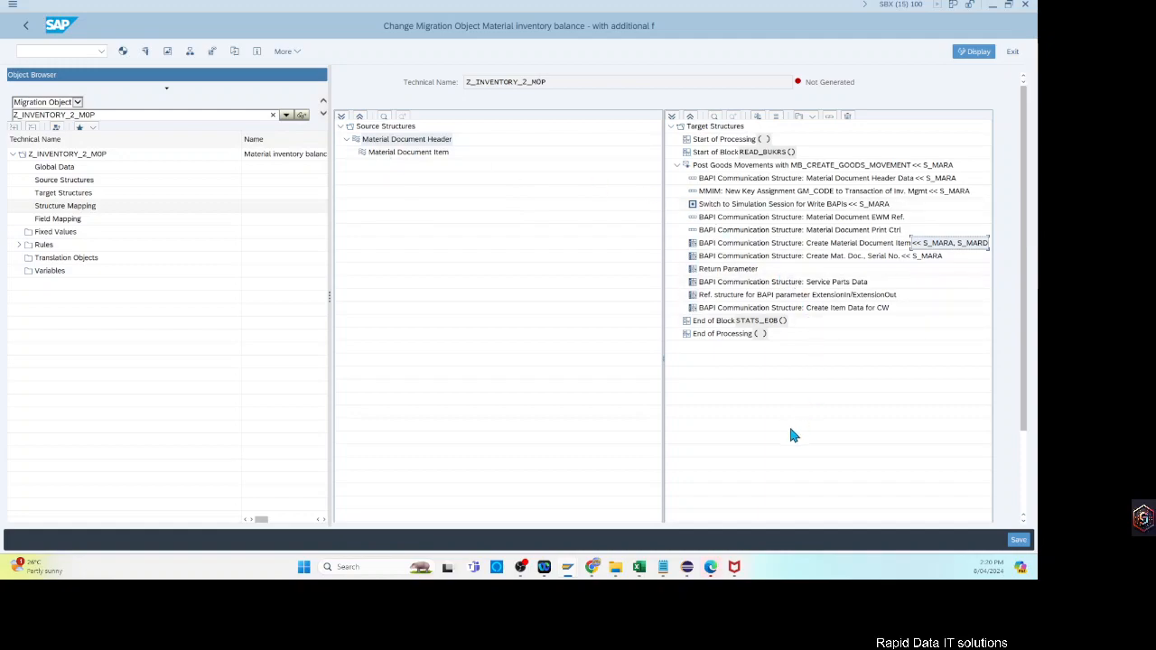
- Examine the header fields in Field Mapping for the long Reference Document Number, and return to the Material Document Header source fields
{"action": "left_click", "coordinate": [51, 223]}
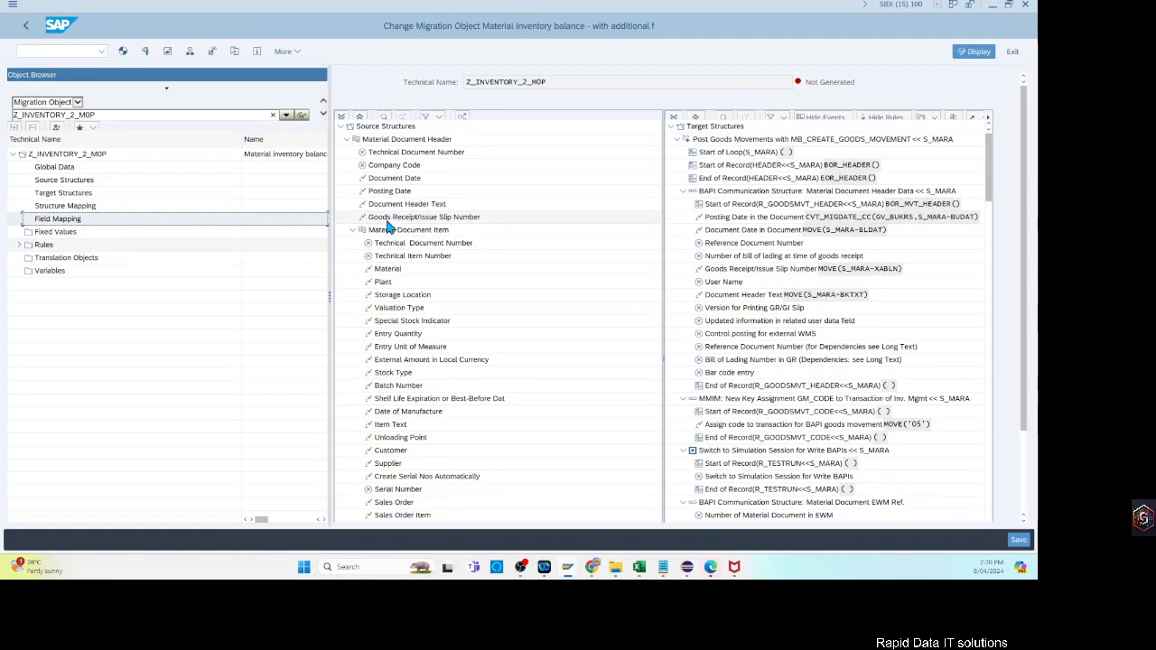
{"action": "left_click", "coordinate": [383, 224]}
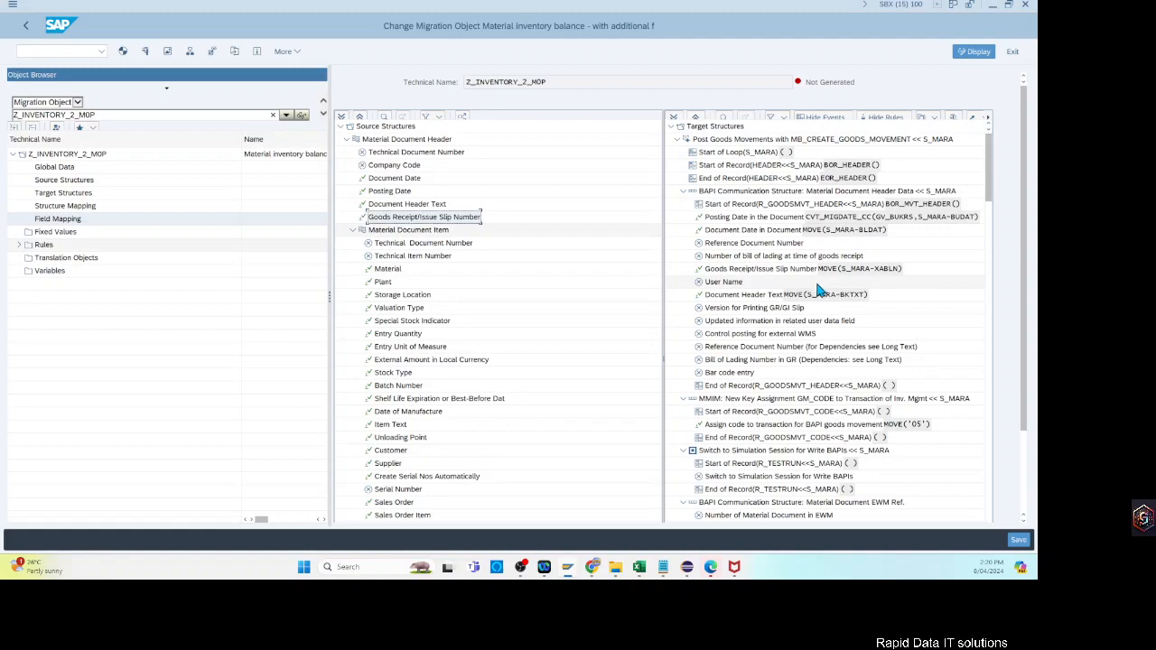
{"action": "left_click", "coordinate": [741, 348]}
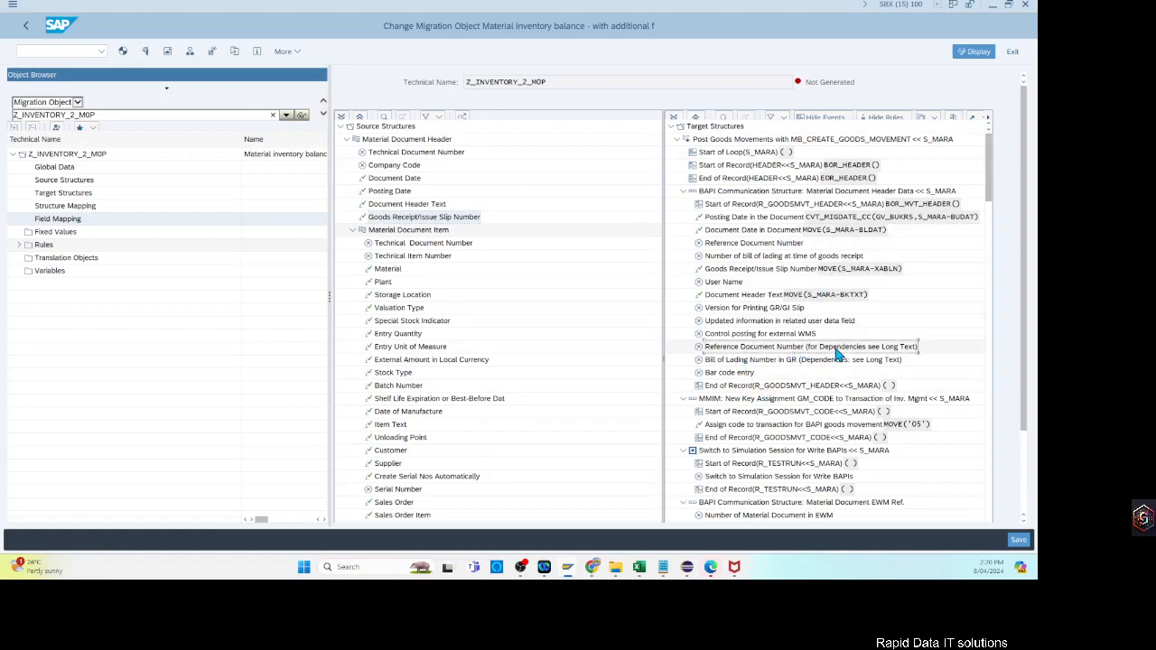
{"action": "left_click", "coordinate": [65, 183]}
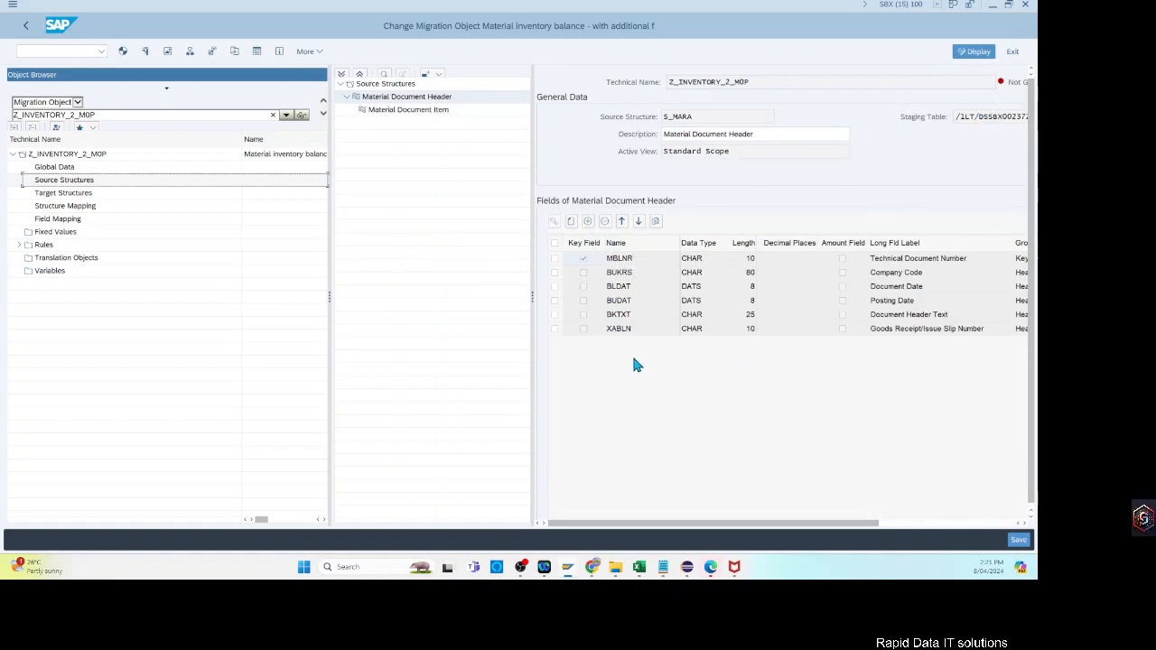
{"action": "left_click", "coordinate": [587, 222]}
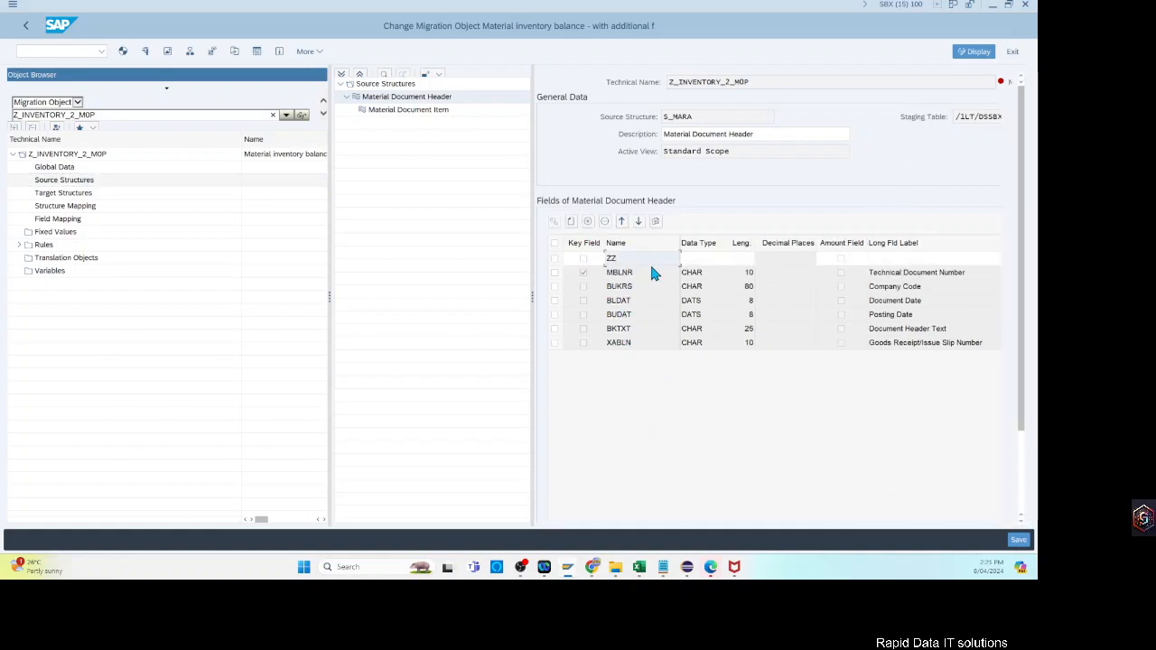
{"action": "left_click", "coordinate": [605, 222]}
{"action": "left_click", "coordinate": [555, 259]}
{"action": "left_click", "coordinate": [604, 222]}
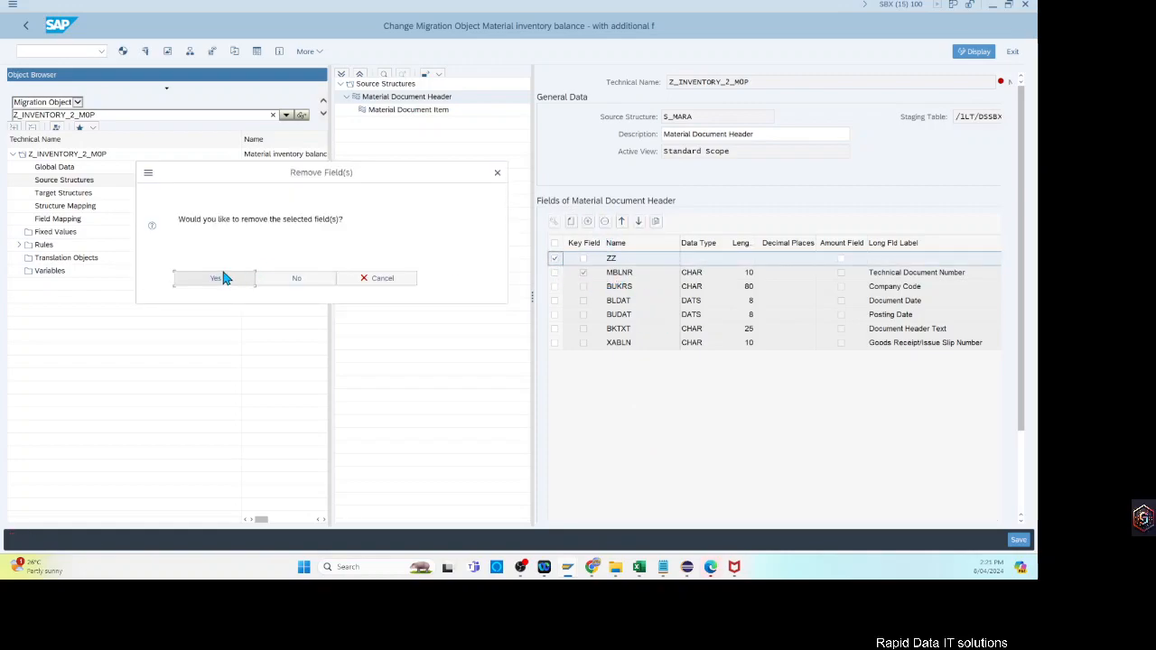
{"action": "key", "text": "Return"}
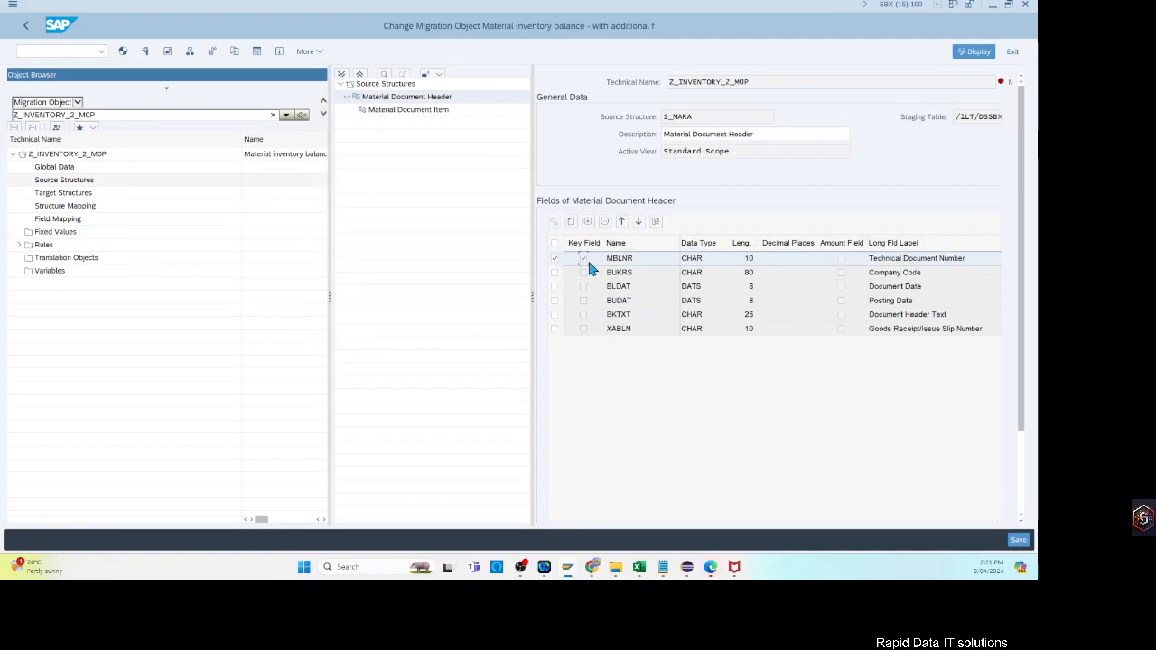
- Append the field ZZREF_LONG to Material Document Header with data type CHAR and length 100
{"action": "left_click", "coordinate": [570, 221]}
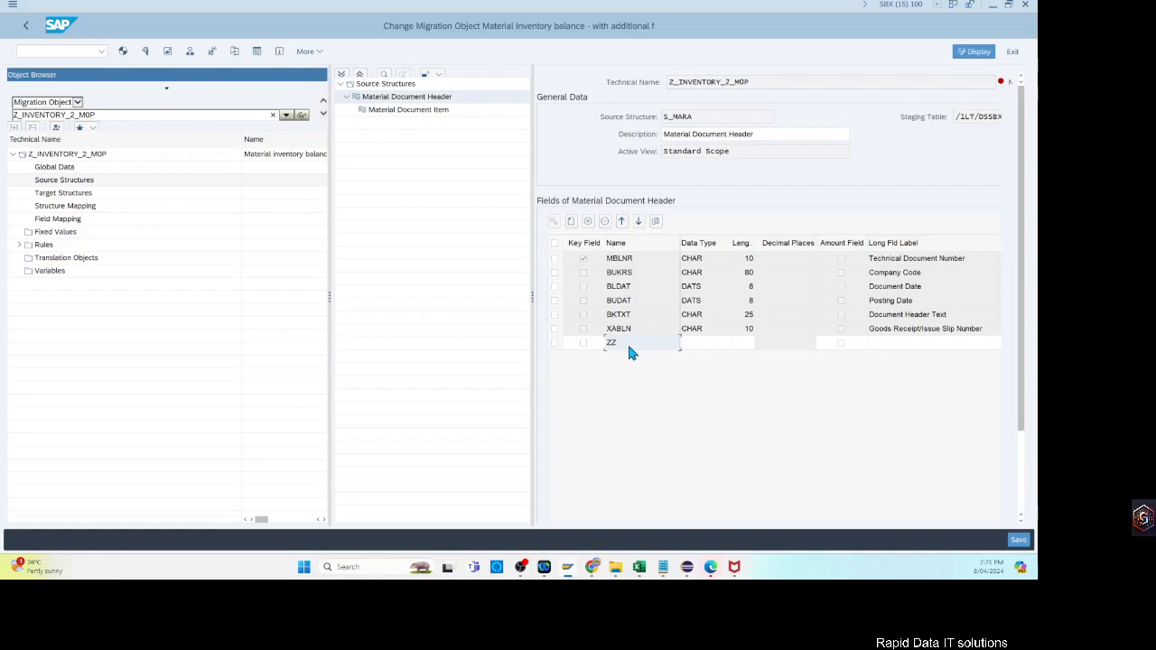
{"action": "left_click", "coordinate": [613, 344]}
{"action": "left_click", "coordinate": [718, 349]}
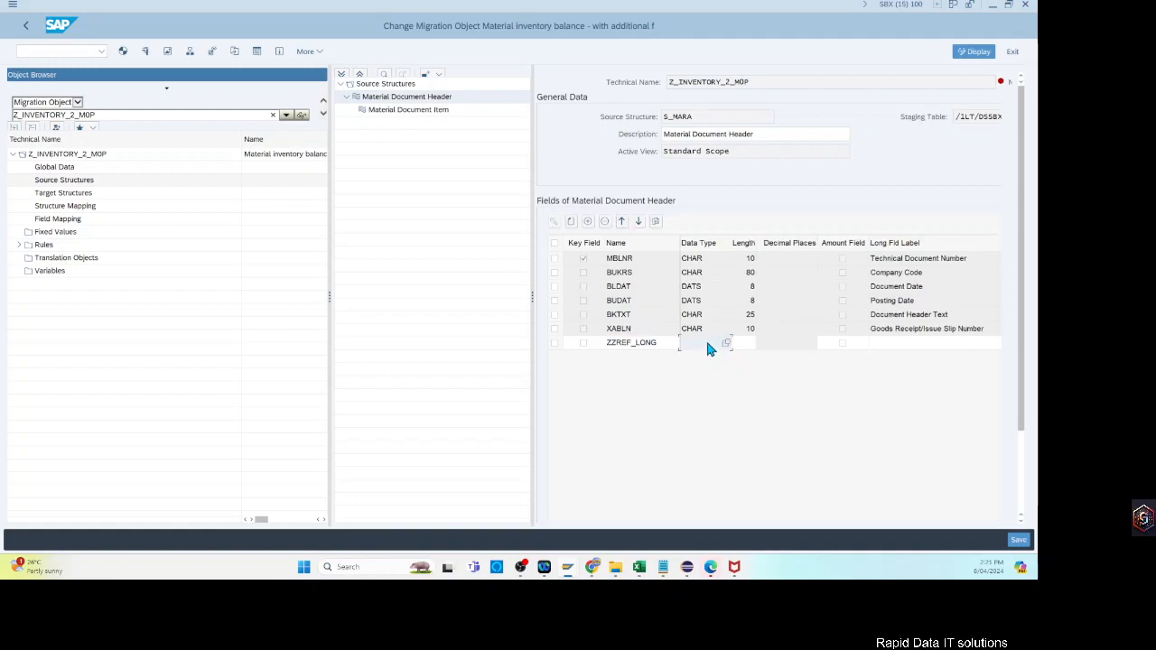
{"action": "type", "text": "char"}
{"action": "key", "text": "Tab"}
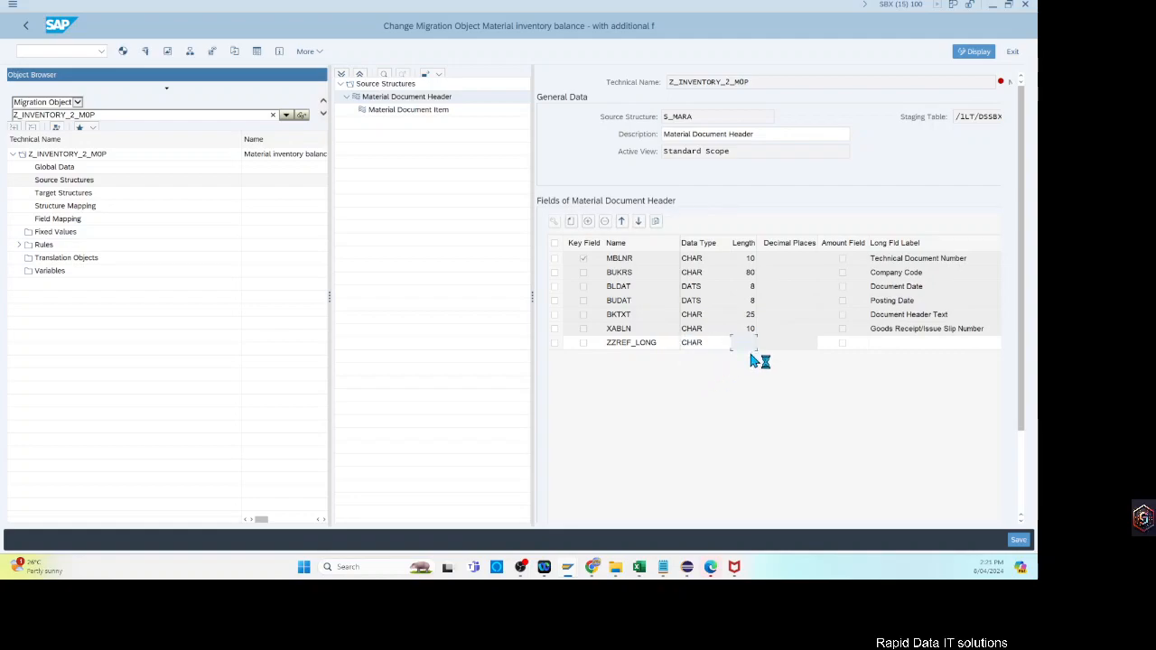
{"action": "type", "text": "100"}
- Switch to another SAP session, display function module BAPI_GOODSMVT_CREATE and open its header import structure BAPI2017_GM_HEAD_01
{"action": "key", "text": "alt+Tab"}
{"action": "mouse_move", "coordinate": [567, 581]}
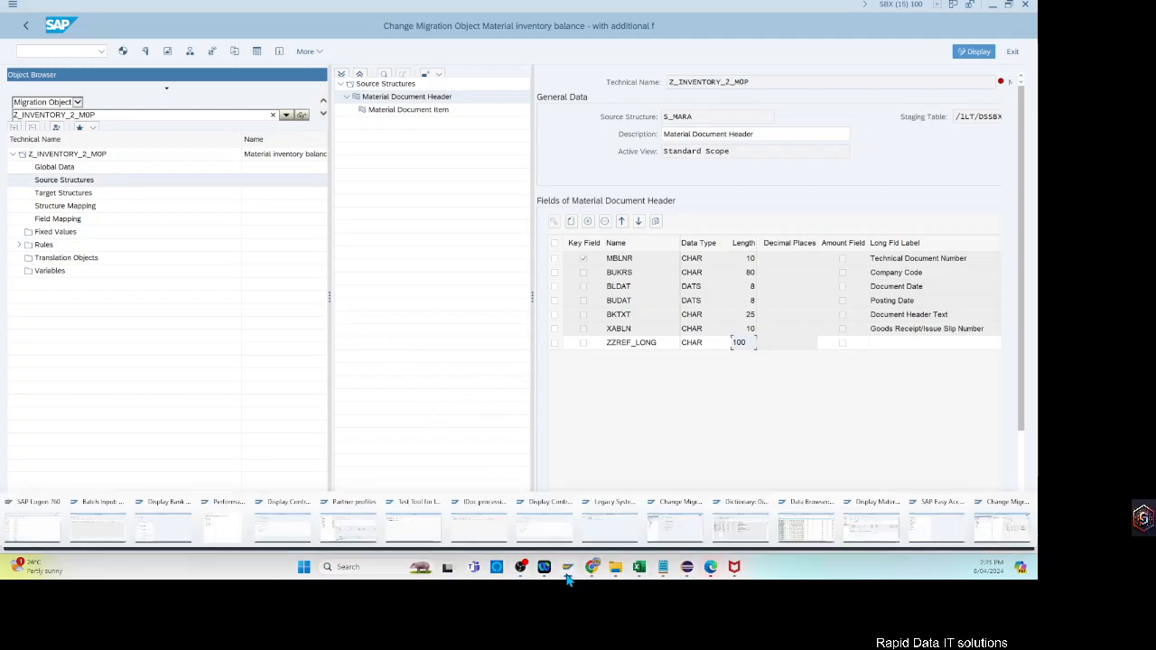
{"action": "left_click", "coordinate": [945, 528]}
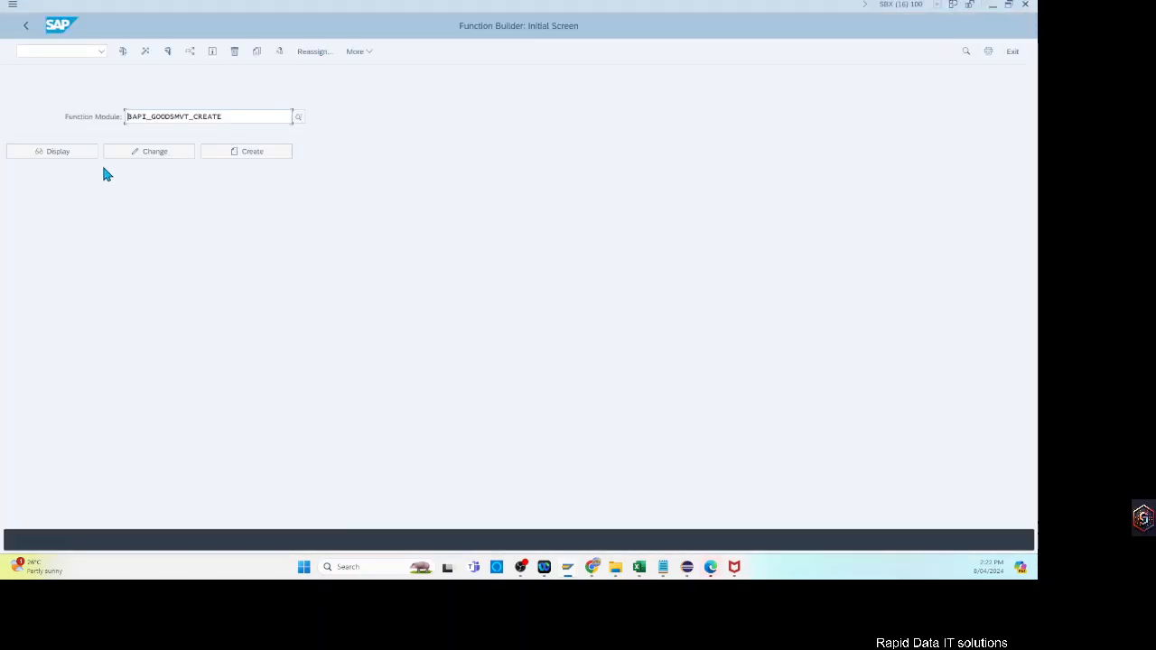
{"action": "left_click", "coordinate": [62, 153]}
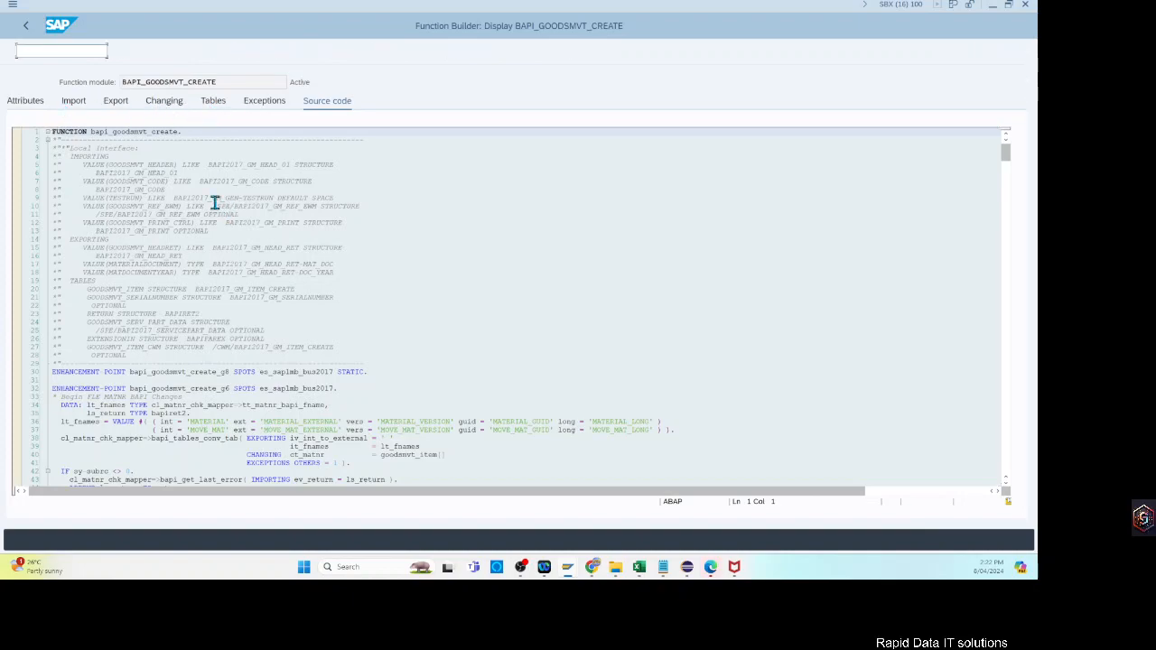
{"action": "left_click", "coordinate": [74, 105]}
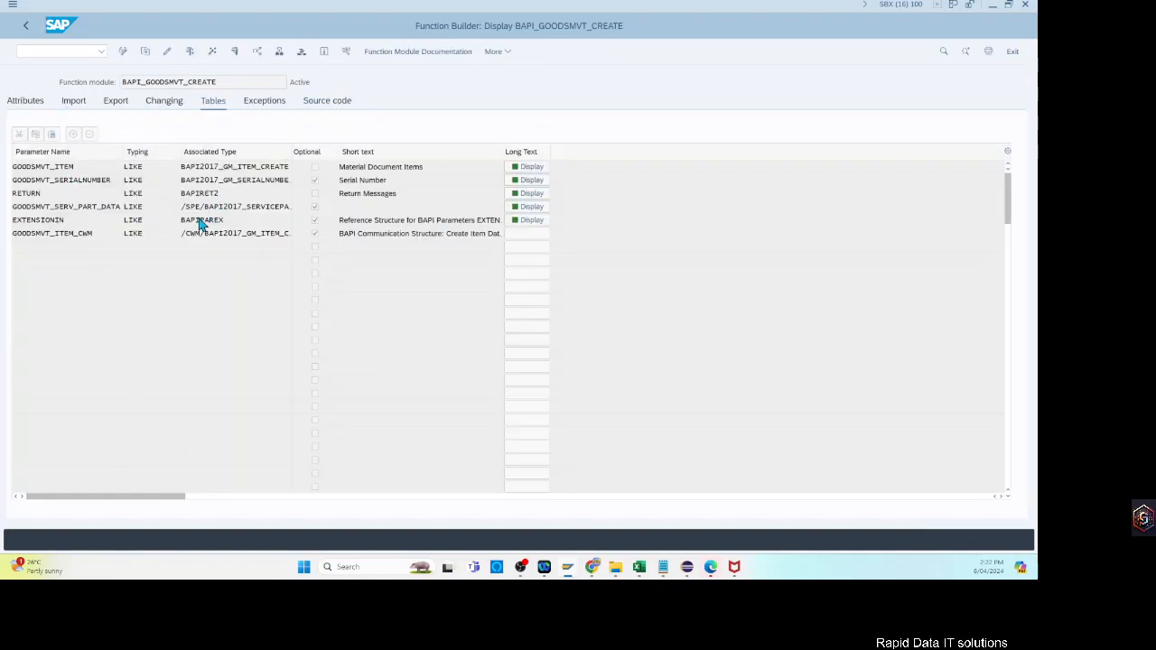
{"action": "double_click", "coordinate": [214, 168]}
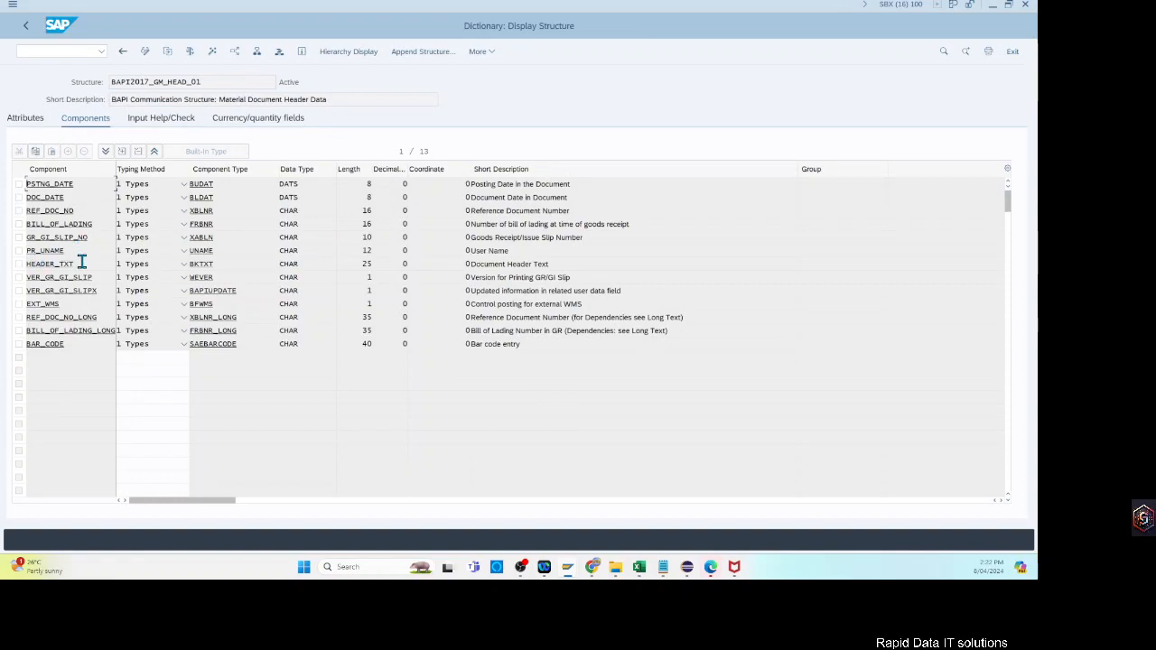
- Copy the length of REF_DOC_NO_LONG from the BAPI header structure and set the length of ZZREF_LONG to 35
{"action": "double_click", "coordinate": [96, 317]}
{"action": "left_click_drag", "start_coordinate": [350, 321], "coordinate": [418, 322]}
{"action": "key", "text": "ctrl+c"}
{"action": "key", "text": "alt+Tab"}
{"action": "left_click", "coordinate": [754, 344]}
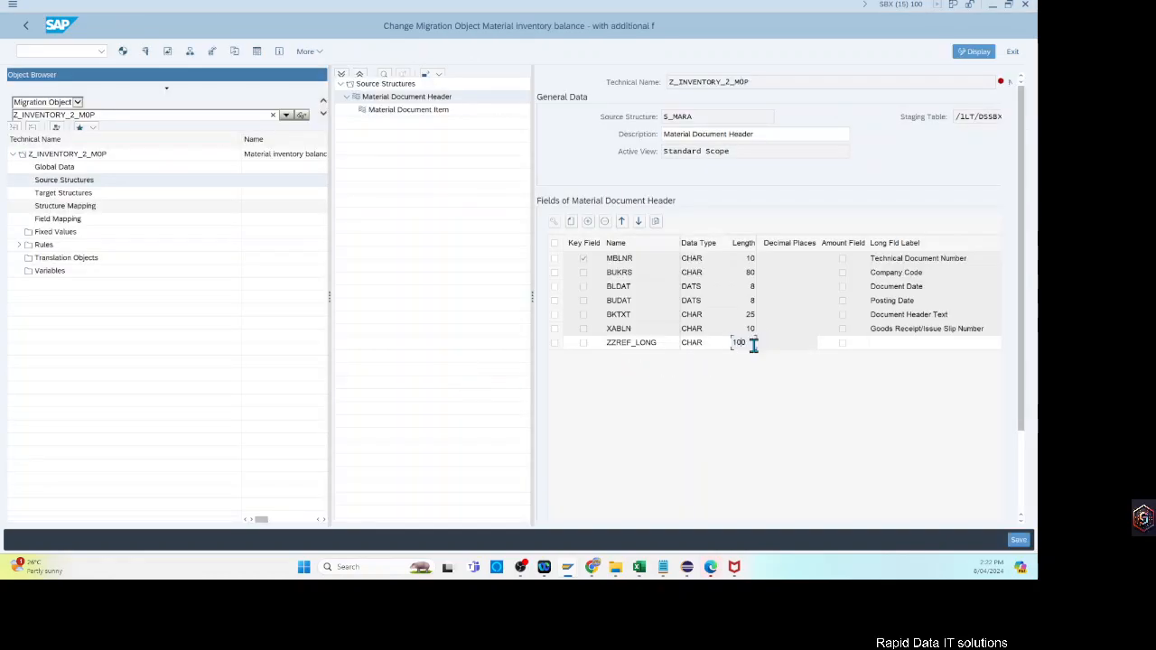
{"action": "left_click_drag", "start_coordinate": [752, 343], "coordinate": [670, 349]}
{"action": "key", "text": "ctrl+v"}
- Copy the short description of REF_DOC_NO_LONG from the BAPI header structure into the long label of ZZREF_LONG and save the object
{"action": "key", "text": "alt+Tab"}
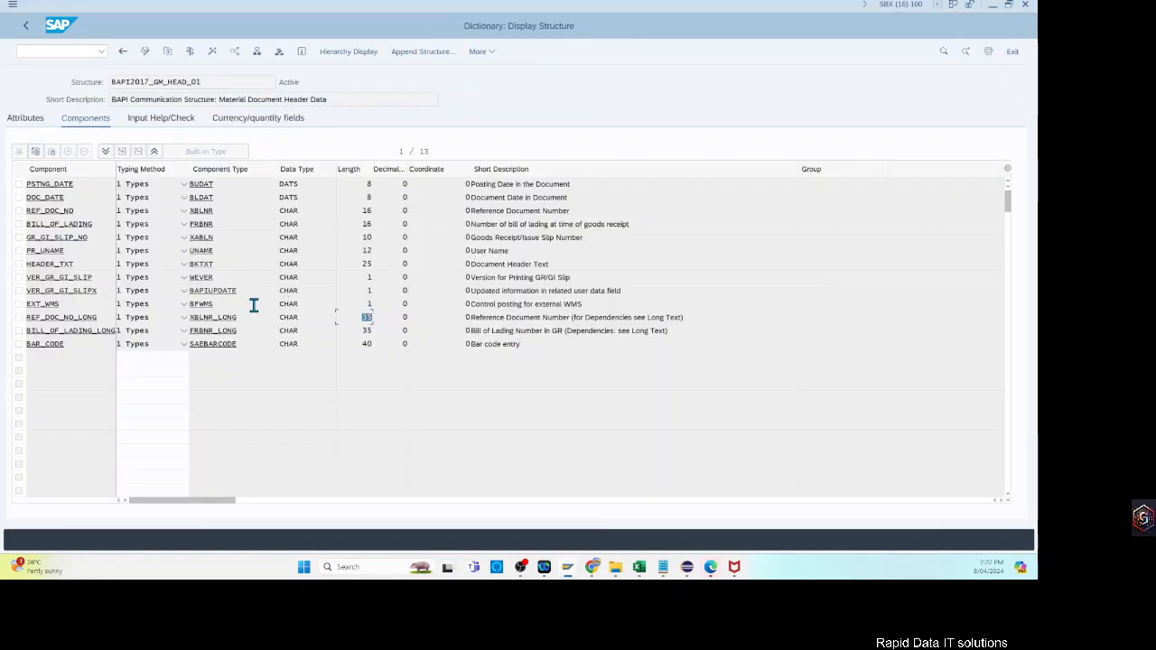
{"action": "left_click_drag", "start_coordinate": [687, 319], "coordinate": [379, 319]}
{"action": "left_click", "coordinate": [850, 441]}
{"action": "key", "text": "alt+Tab"}
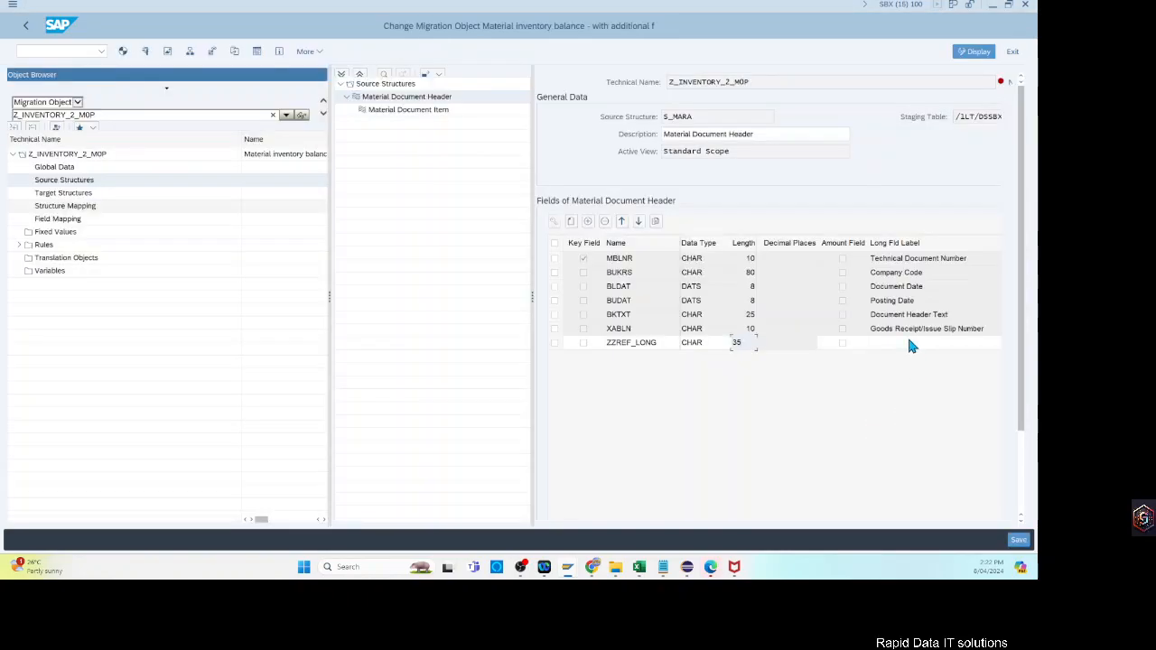
{"action": "key", "text": "Return"}
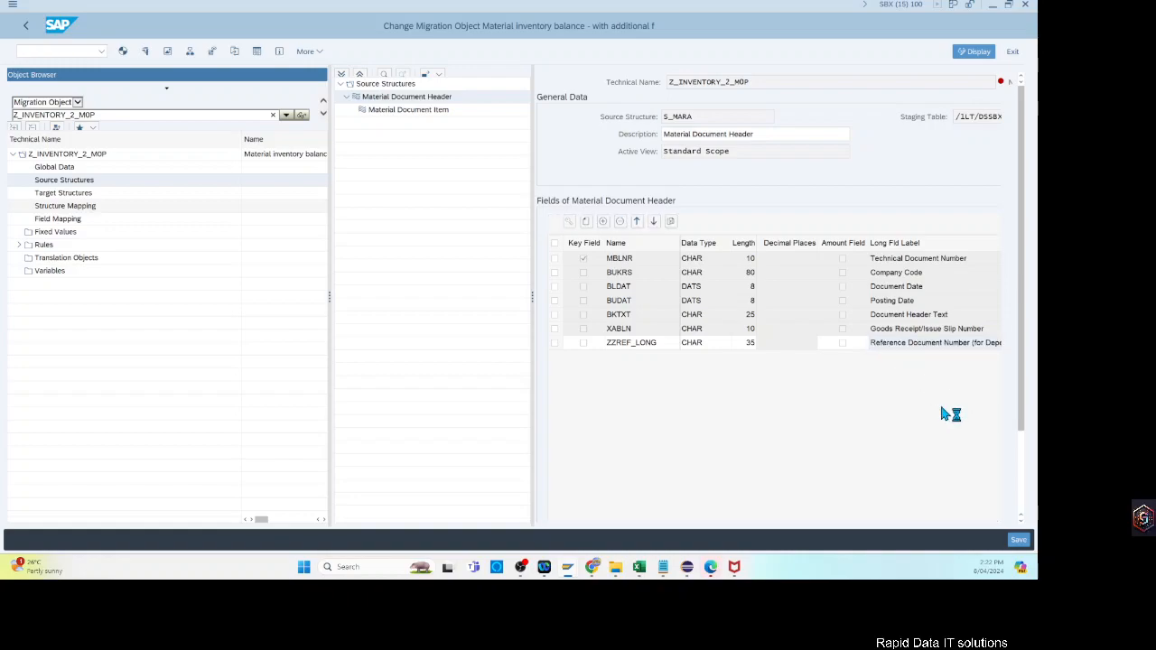
{"action": "left_click", "coordinate": [1019, 540]}
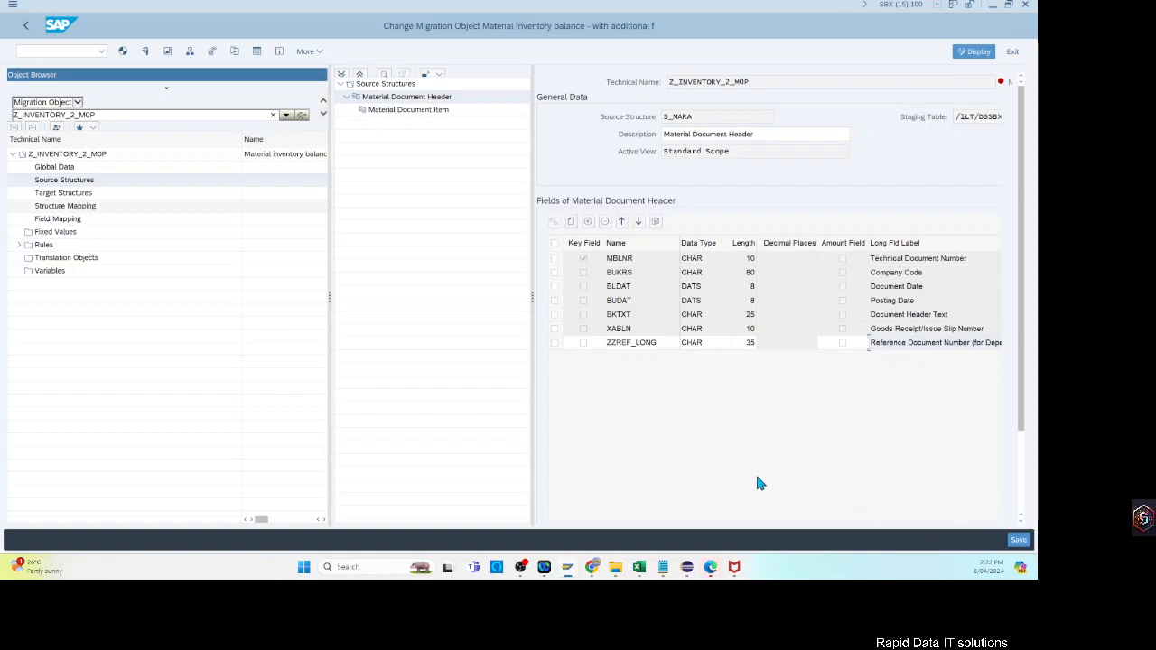
- In Field Mapping, map the new header source field to the target Reference Document Number (for Dependencies see Long Text), then save and generate the object
{"action": "left_click", "coordinate": [64, 220]}
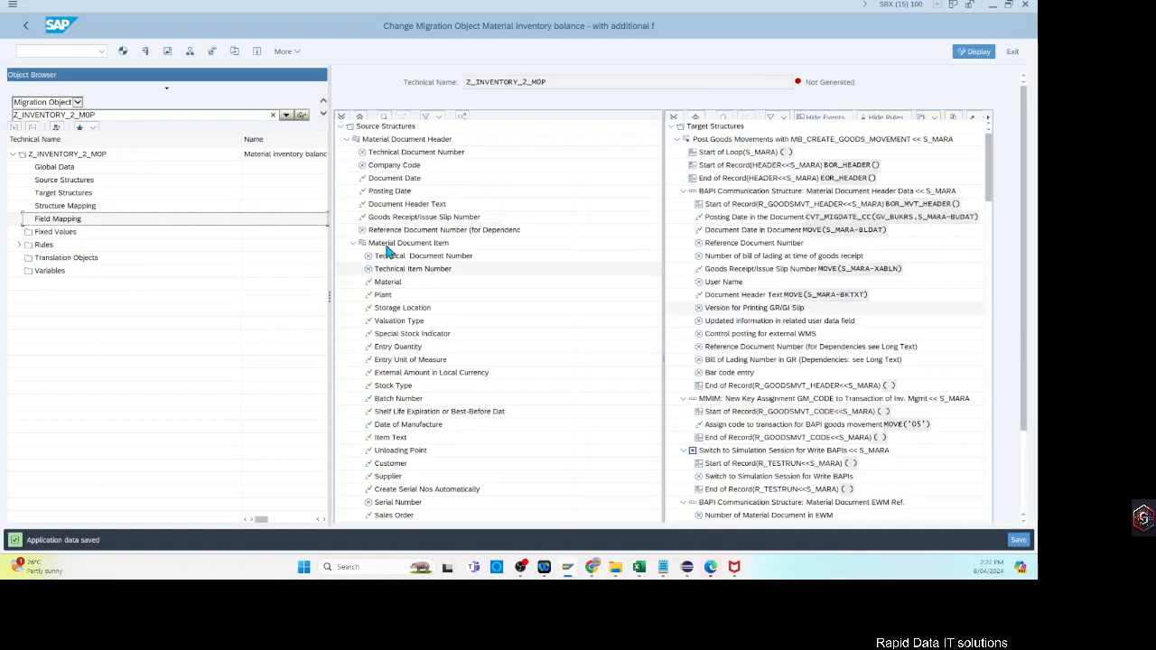
{"action": "left_click", "coordinate": [408, 232]}
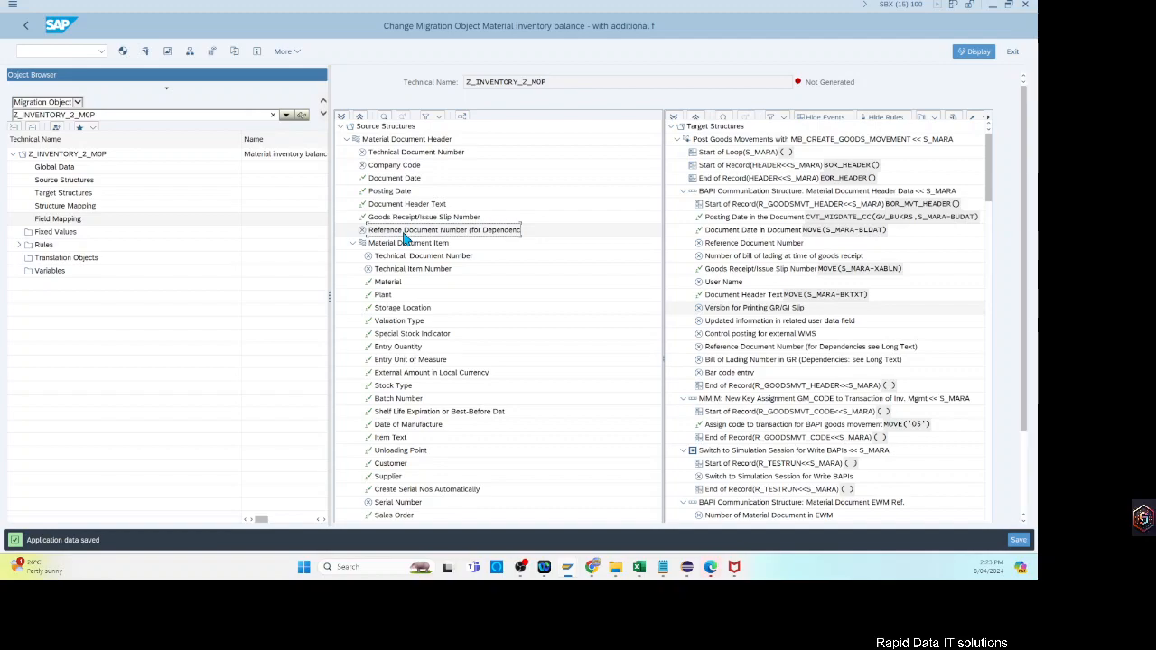
{"action": "left_click_drag", "start_coordinate": [403, 236], "coordinate": [743, 352]}
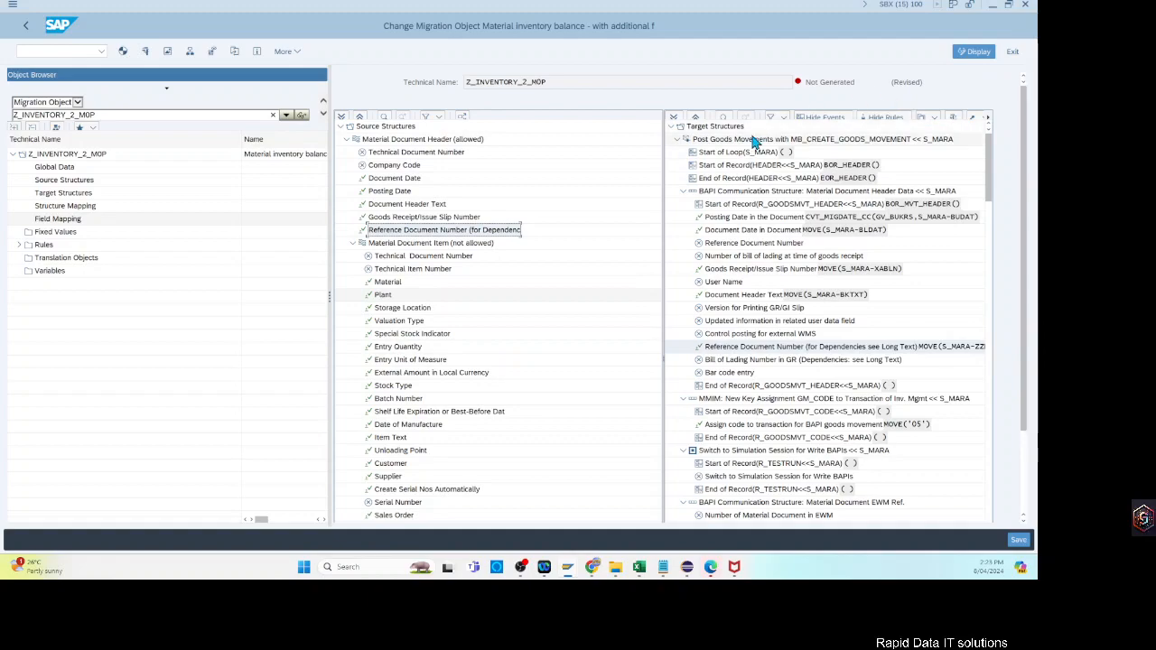
{"action": "left_click", "coordinate": [124, 52]}
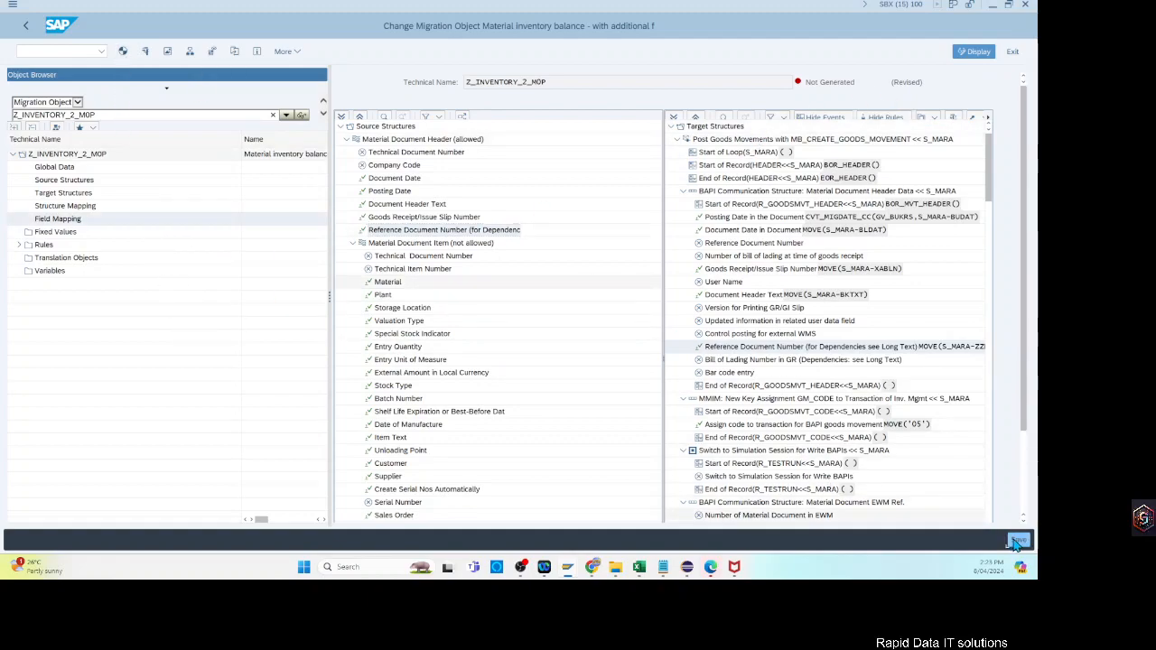
{"action": "left_click", "coordinate": [122, 53]}
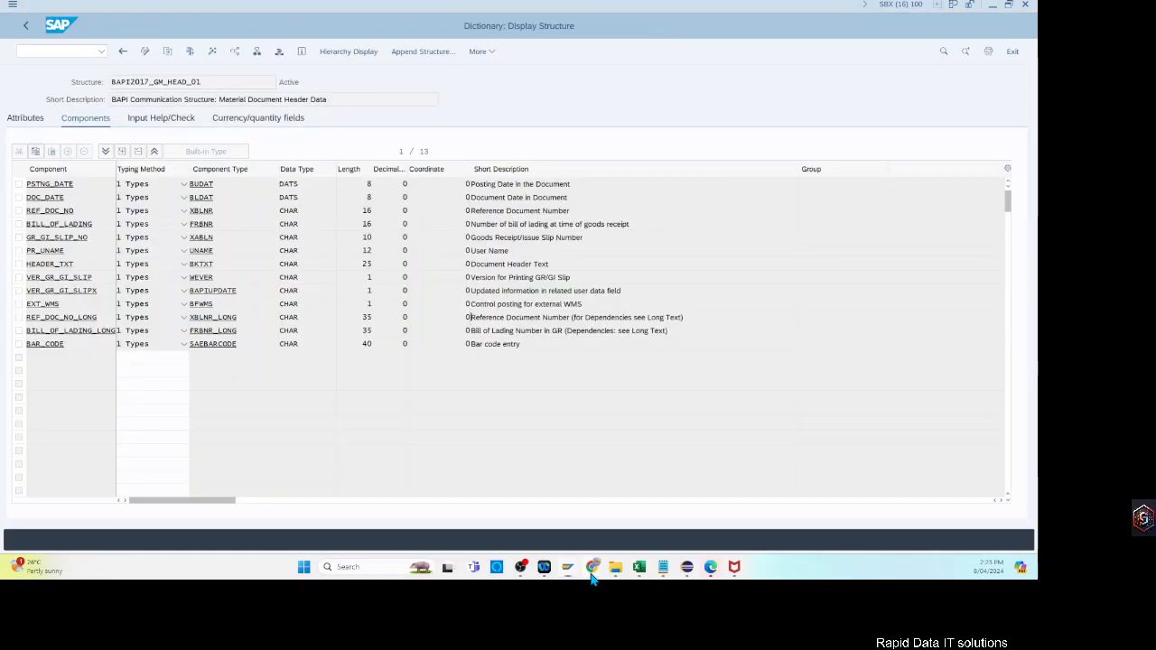
- Switch to the Migration Project window in Chrome, cancel the new project creation and clear the name filter of the project list
{"action": "mouse_move", "coordinate": [592, 569]}
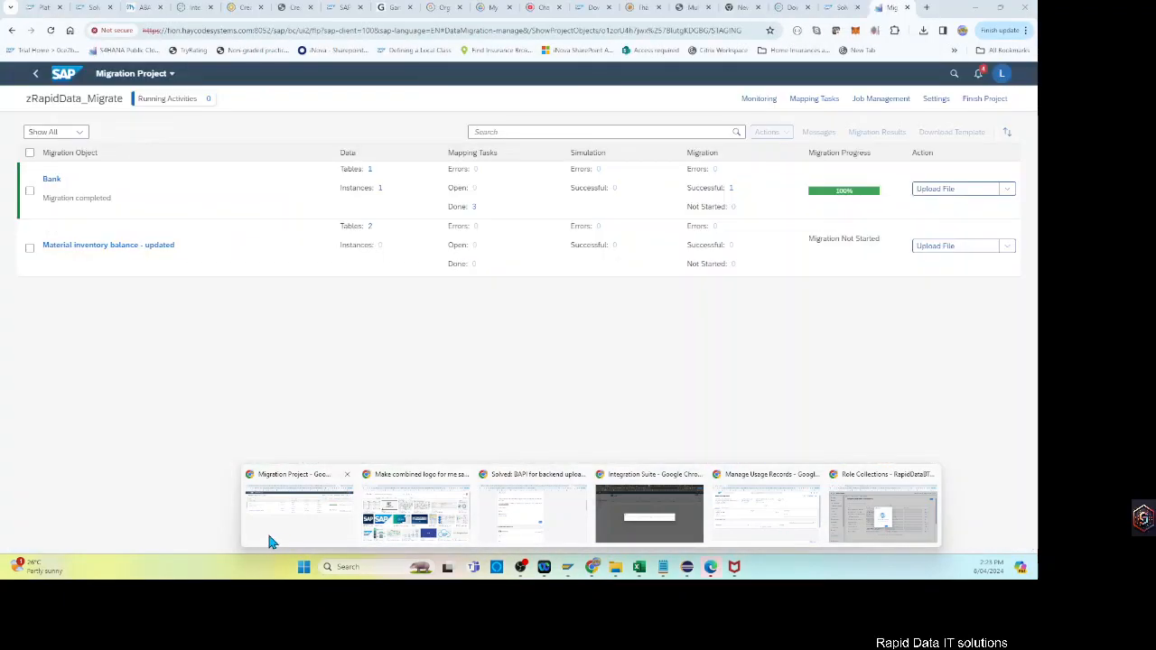
{"action": "left_click", "coordinate": [269, 542]}
{"action": "left_click", "coordinate": [35, 74]}
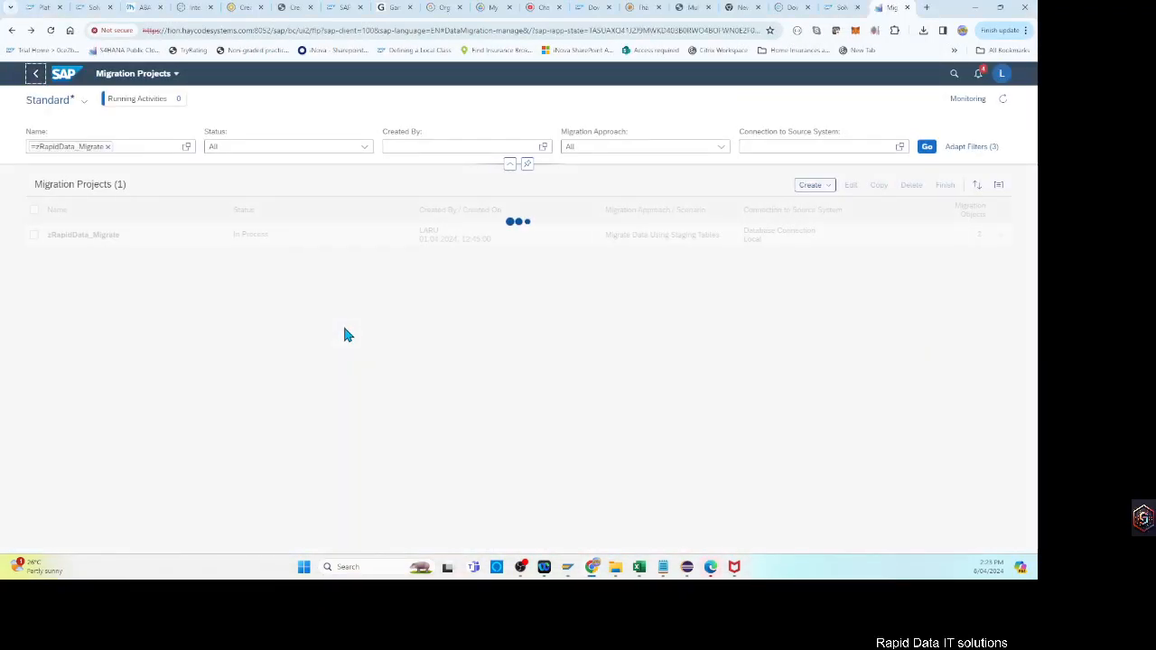
{"action": "left_click", "coordinate": [36, 73]}
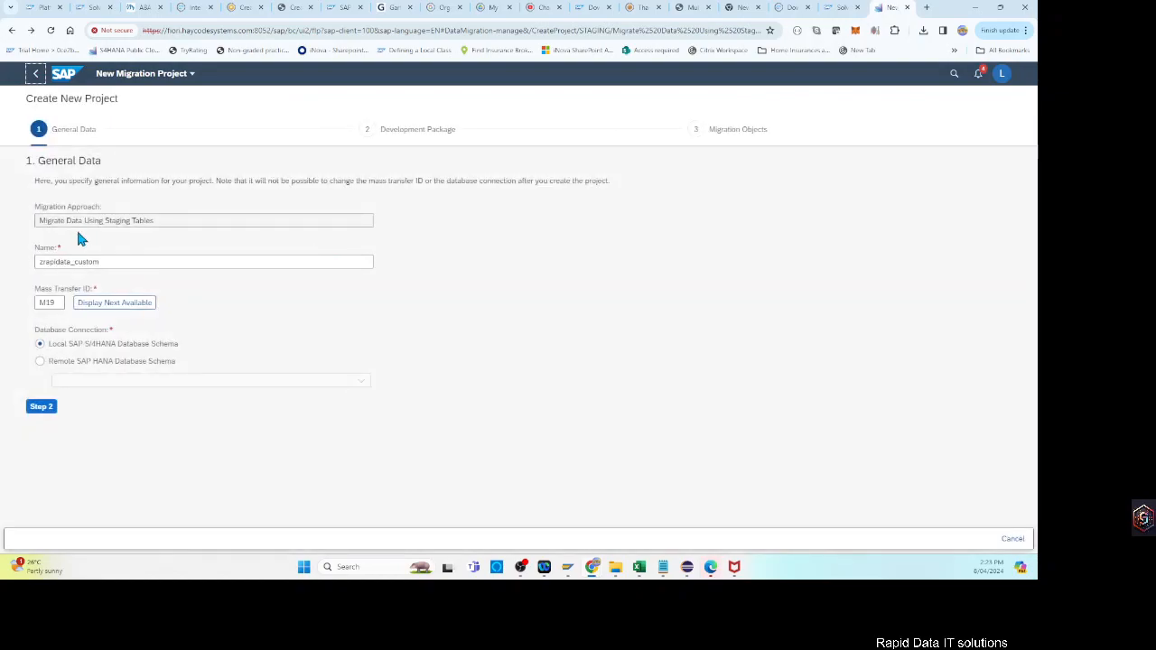
{"action": "left_click", "coordinate": [35, 73]}
{"action": "left_click", "coordinate": [35, 74]}
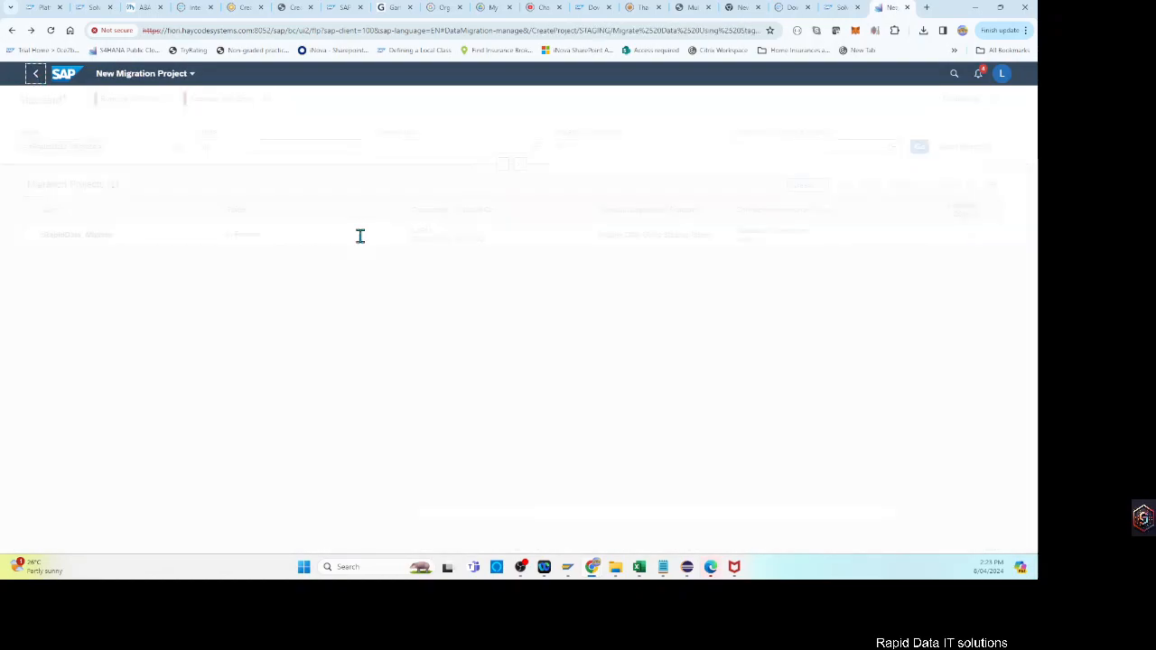
{"action": "left_click", "coordinate": [1012, 538]}
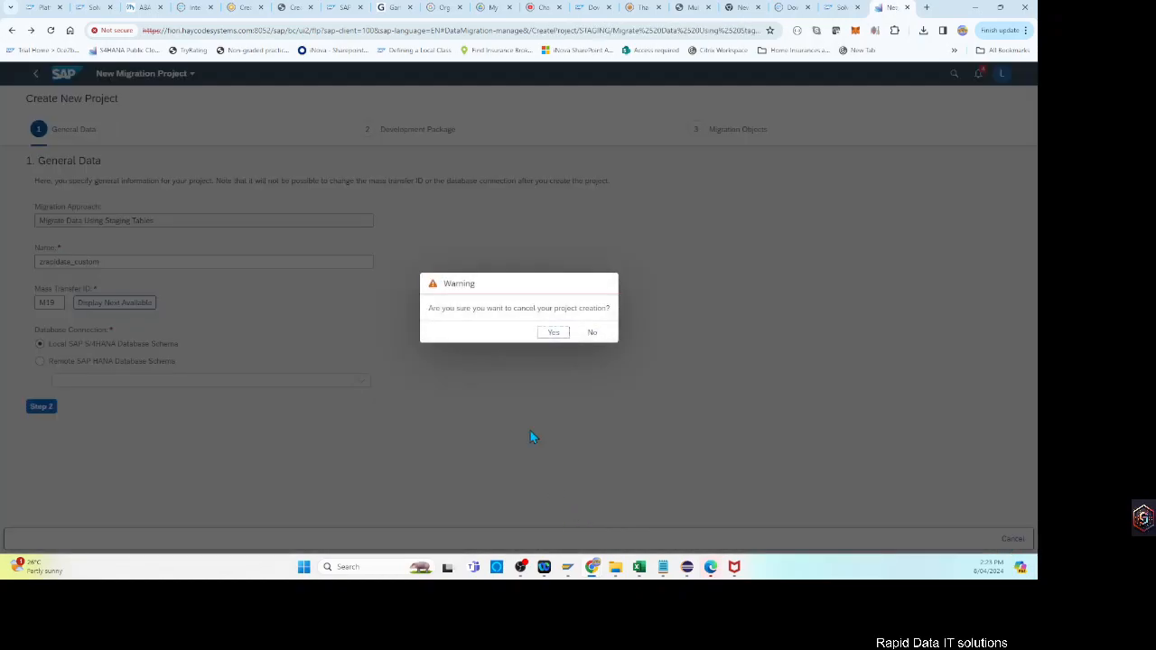
{"action": "left_click", "coordinate": [554, 333]}
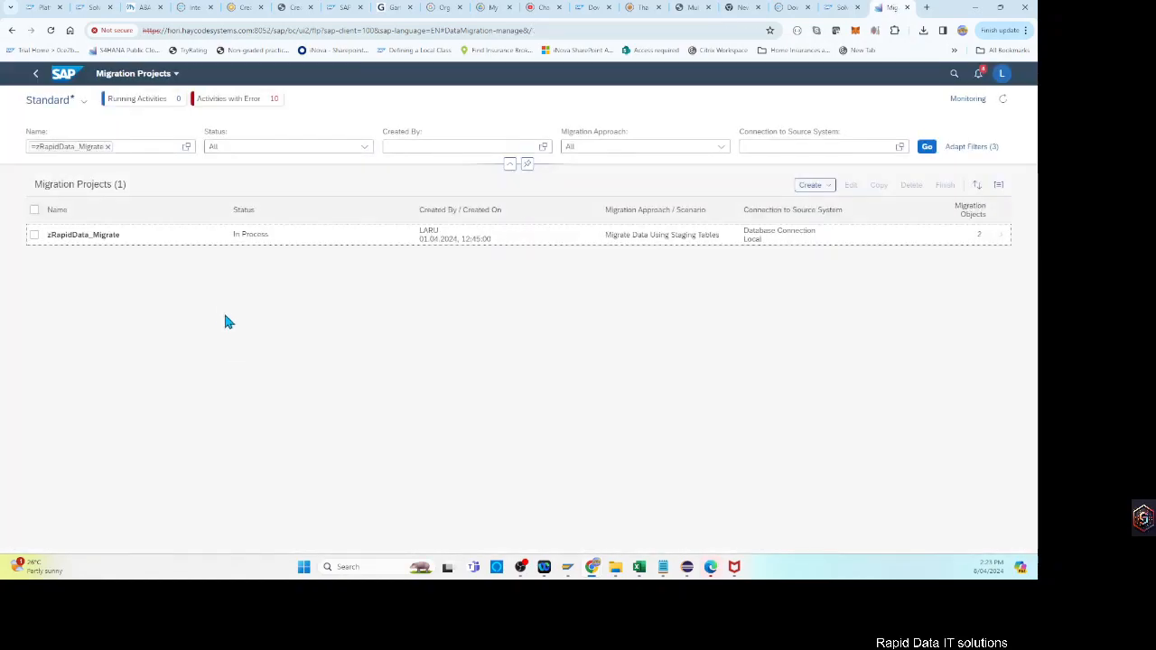
{"action": "left_click", "coordinate": [107, 146]}
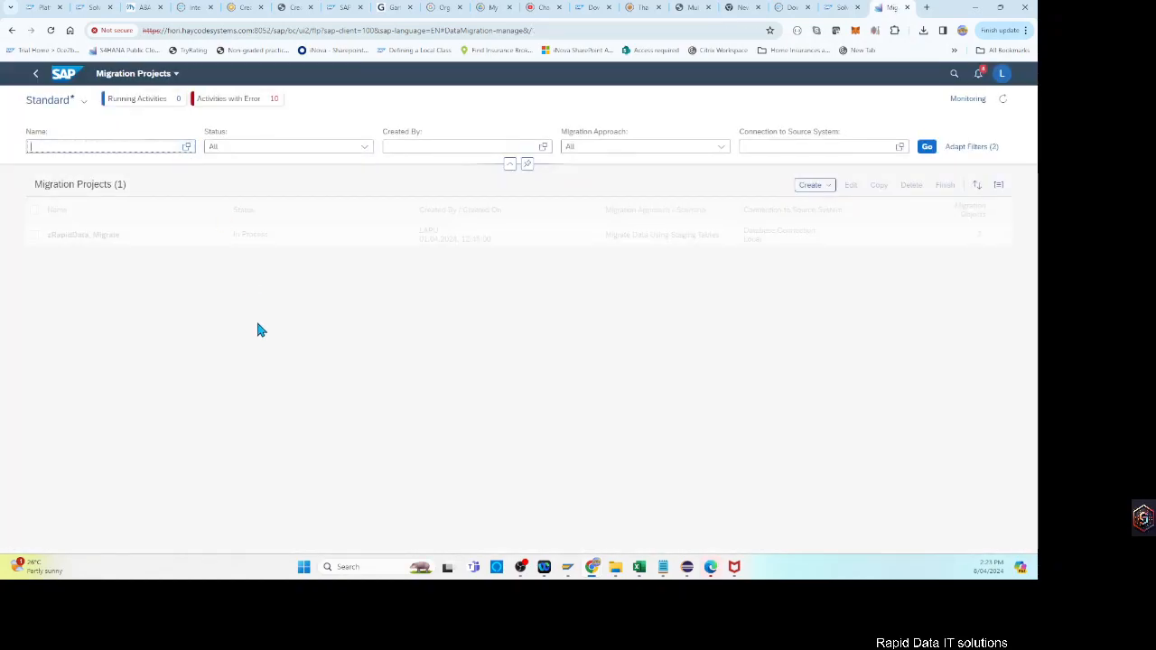
{"action": "left_click", "coordinate": [187, 147]}
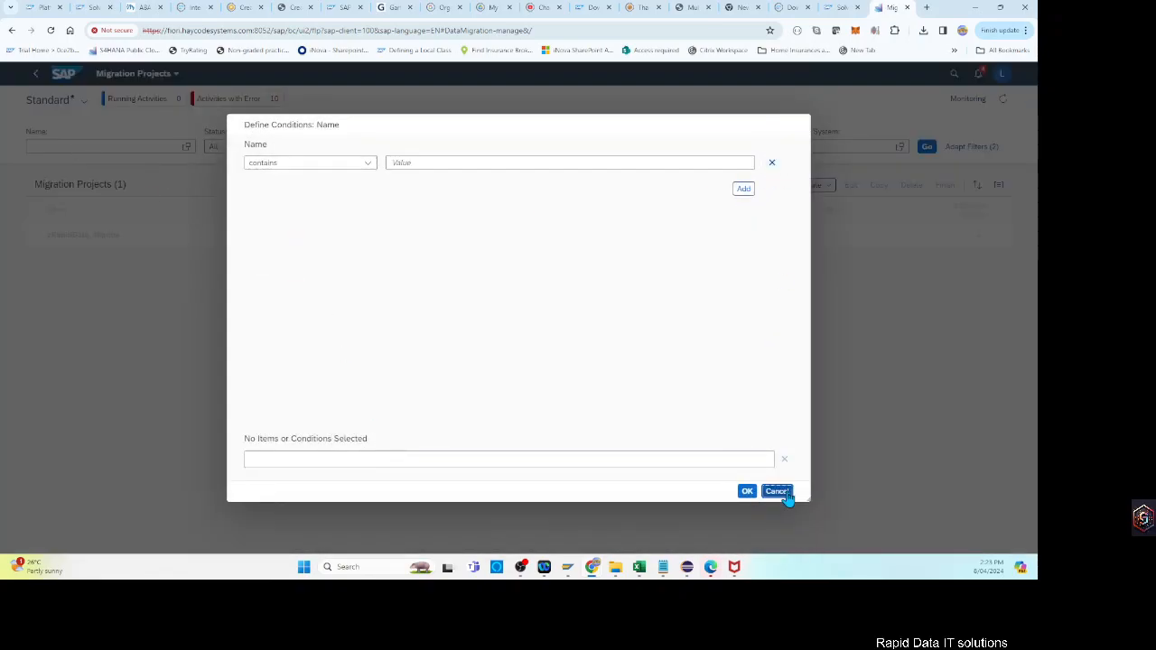
{"action": "left_click", "coordinate": [777, 490]}
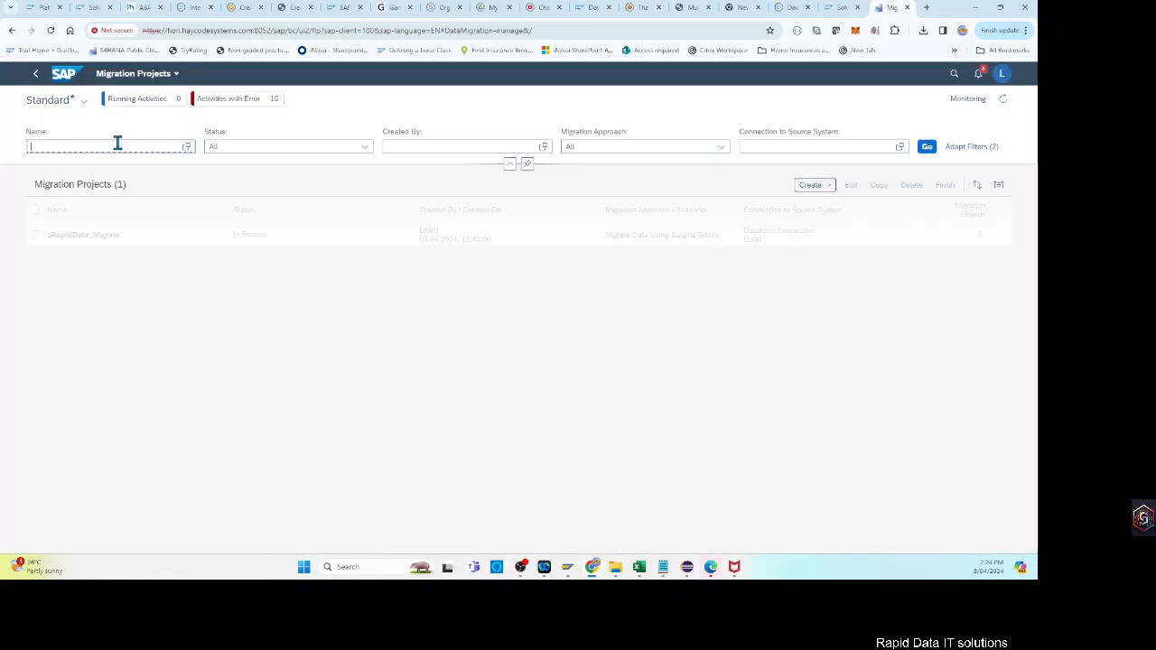
{"action": "left_click", "coordinate": [185, 148]}
{"action": "left_click", "coordinate": [743, 493]}
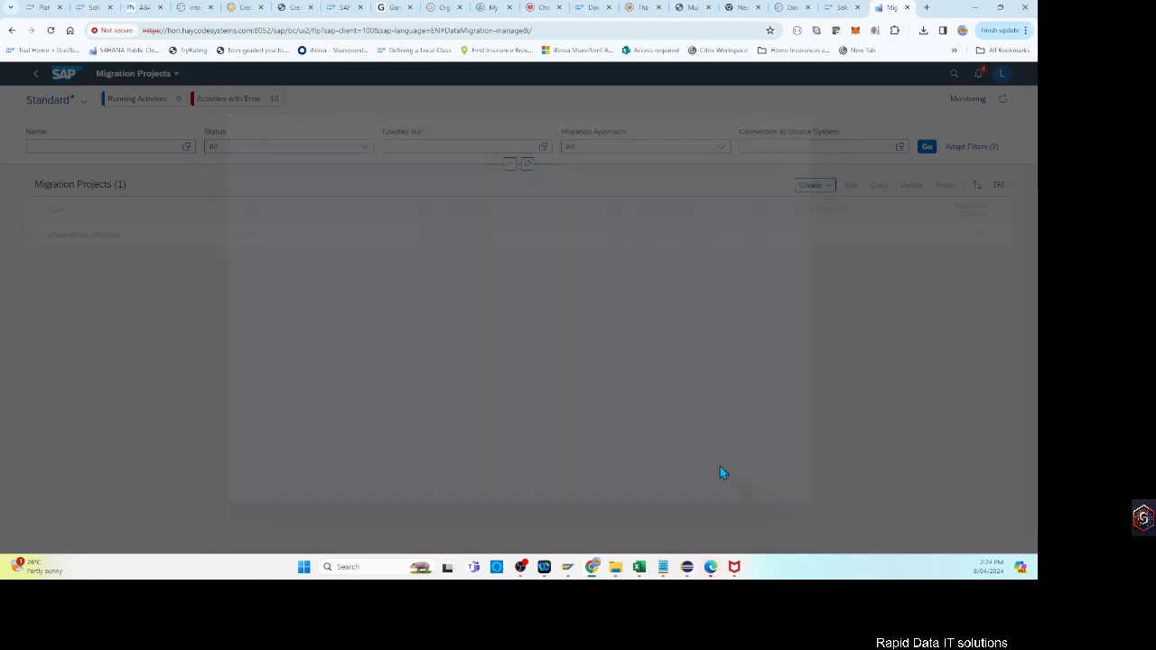
{"action": "left_click", "coordinate": [186, 148]}
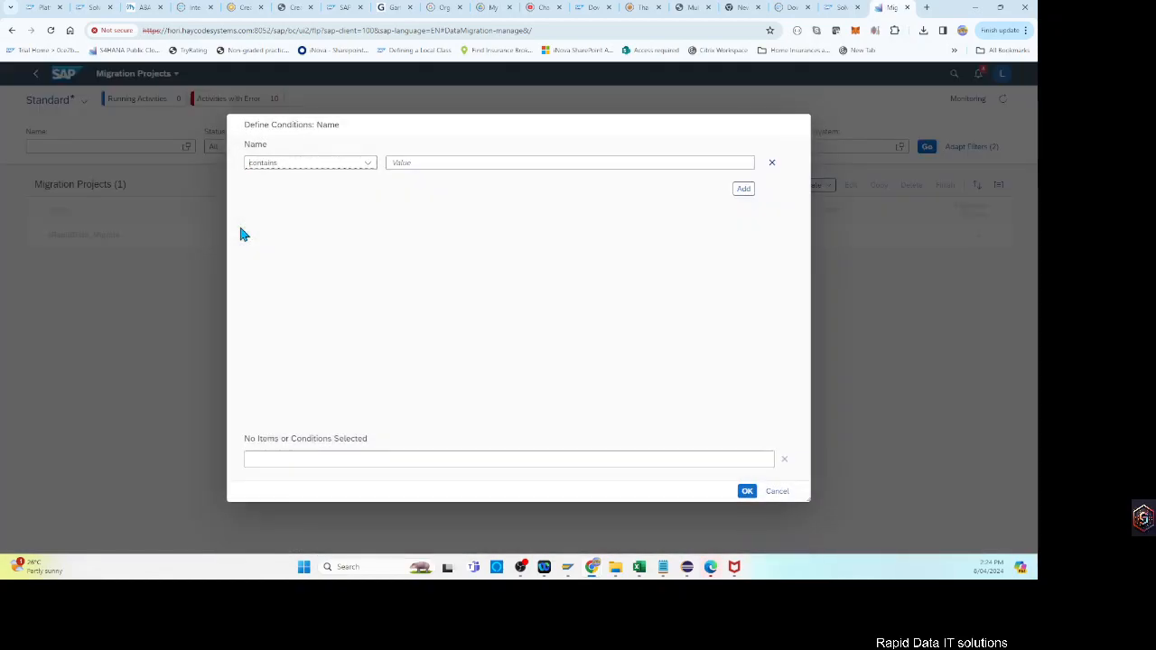
{"action": "left_click", "coordinate": [422, 165]}
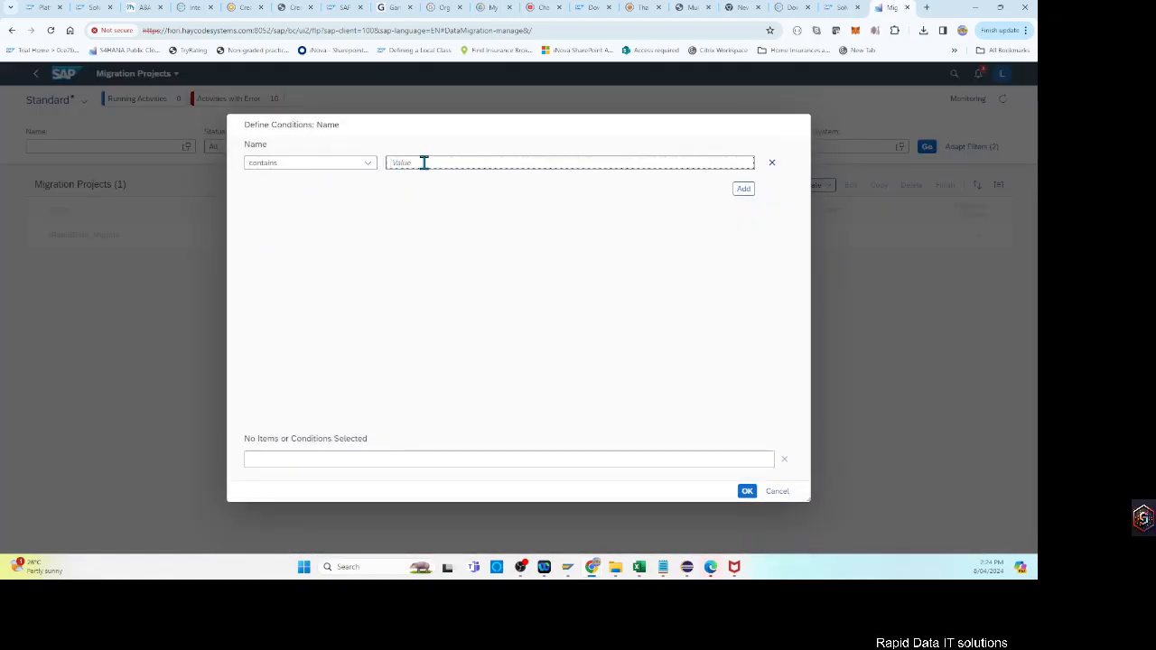
{"action": "left_click", "coordinate": [368, 162]}
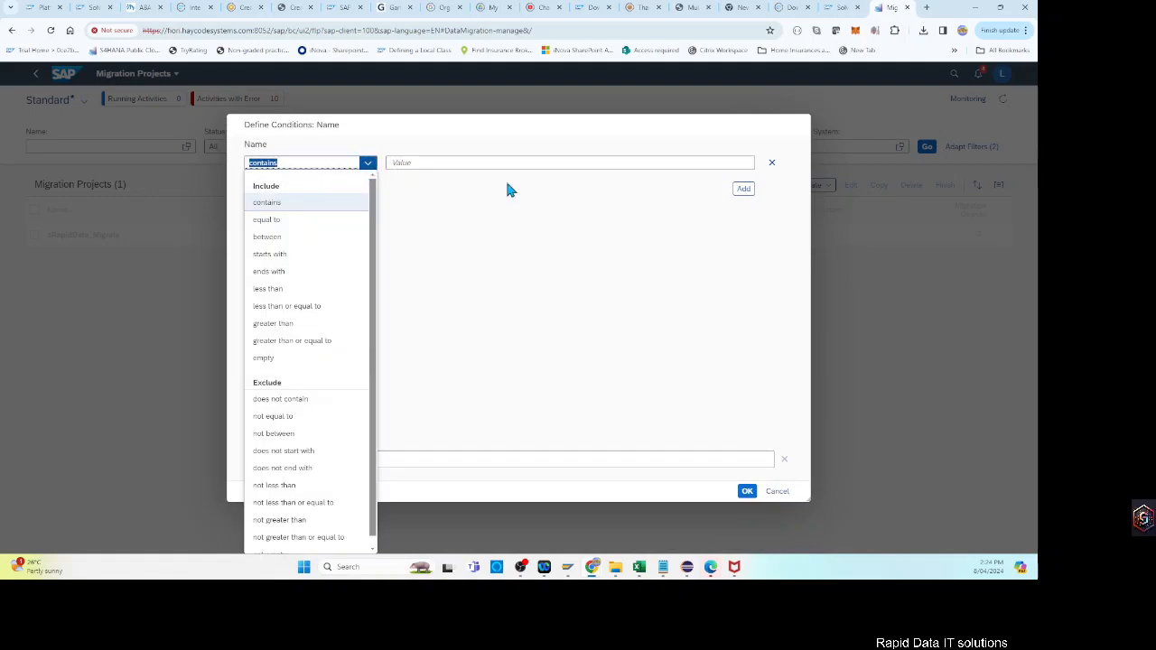
{"action": "left_click", "coordinate": [433, 180]}
{"action": "left_click", "coordinate": [451, 163]}
{"action": "left_click", "coordinate": [777, 491]}
- Open zTest123 from the unfiltered project list and download the template for Material inventory balance - with additional fields
{"action": "left_click", "coordinate": [927, 146]}
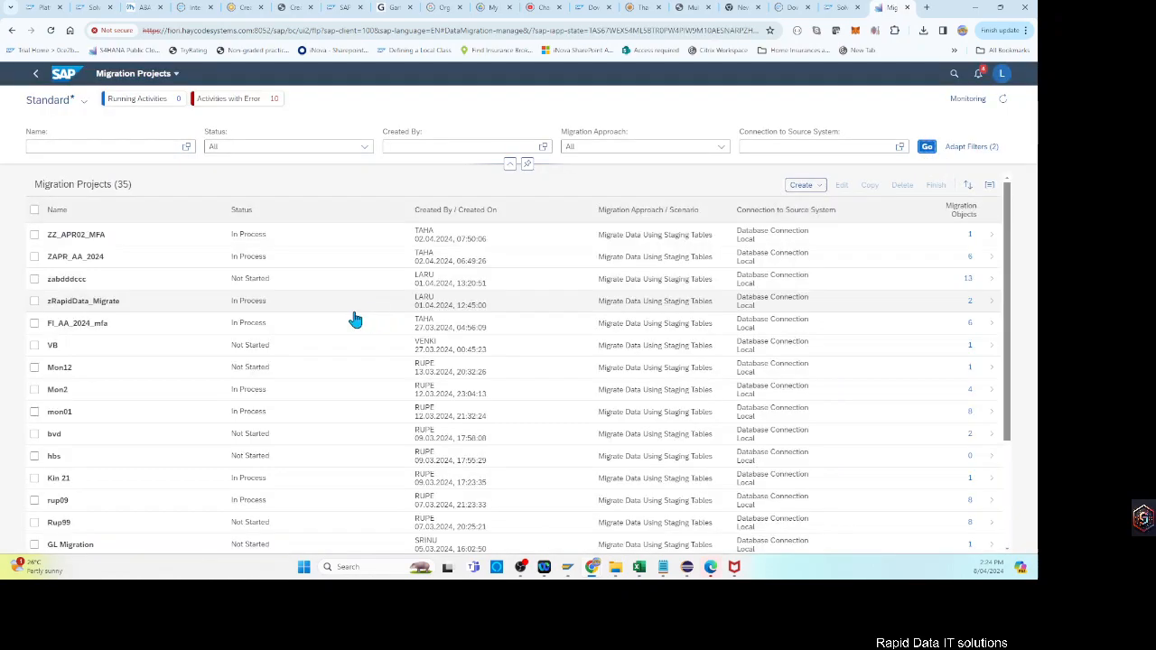
{"action": "scroll", "coordinate": [198, 482], "scroll_direction": "down", "scroll_amount": 3}
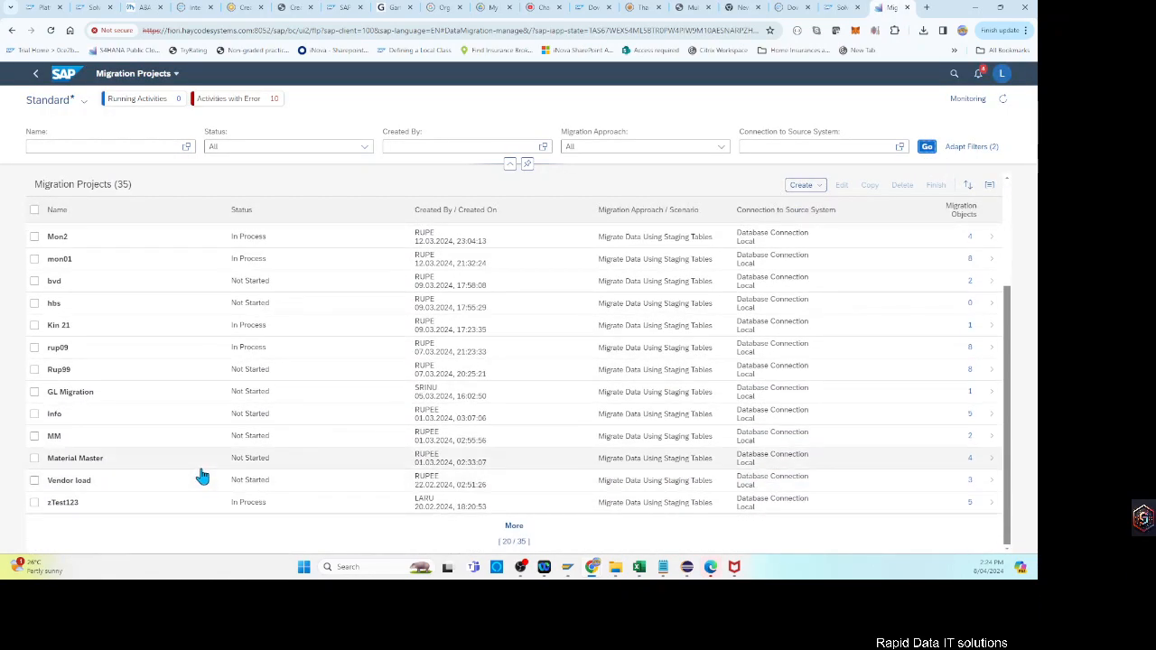
{"action": "left_click", "coordinate": [40, 509]}
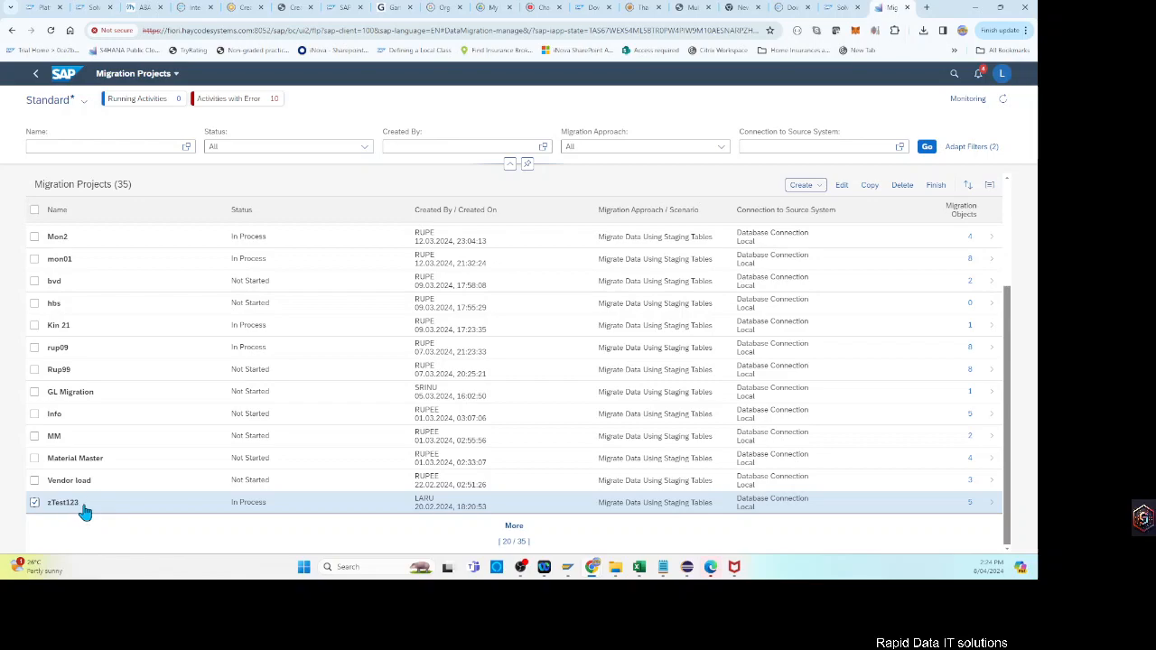
{"action": "left_click", "coordinate": [91, 511]}
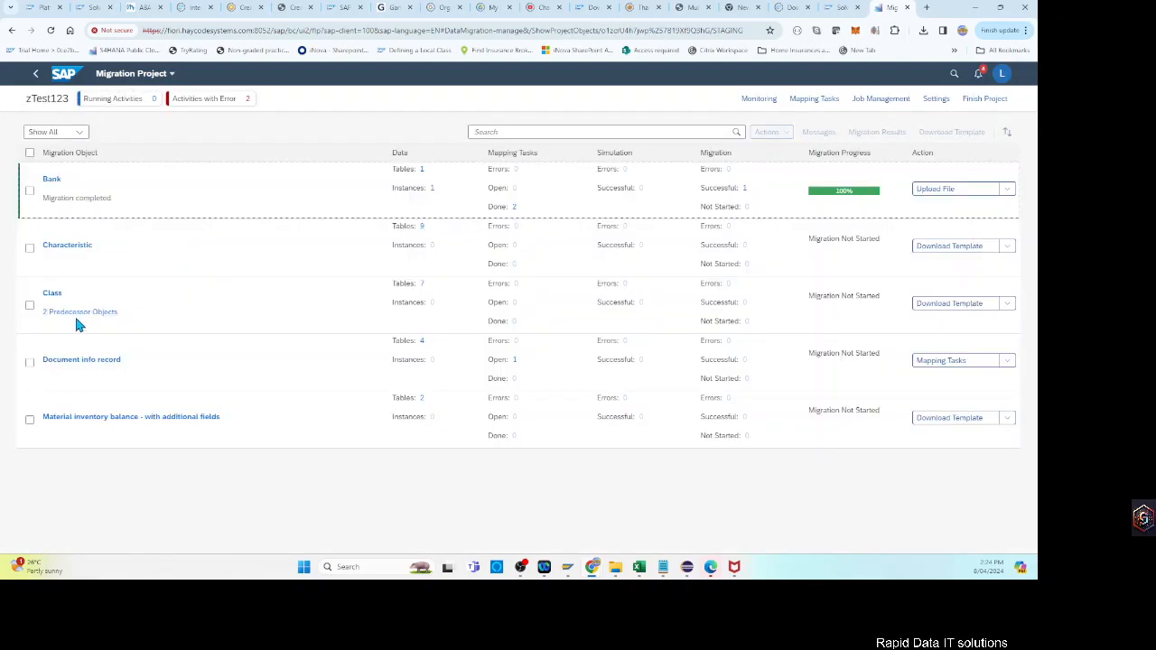
{"action": "left_click", "coordinate": [31, 419]}
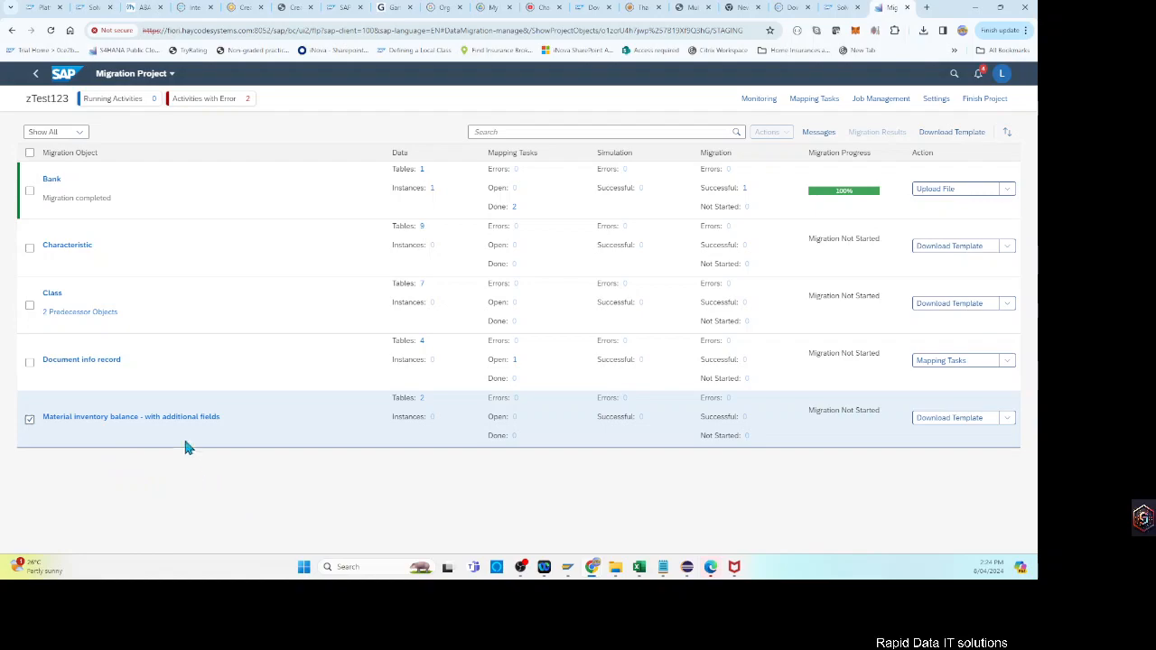
{"action": "left_click", "coordinate": [945, 426]}
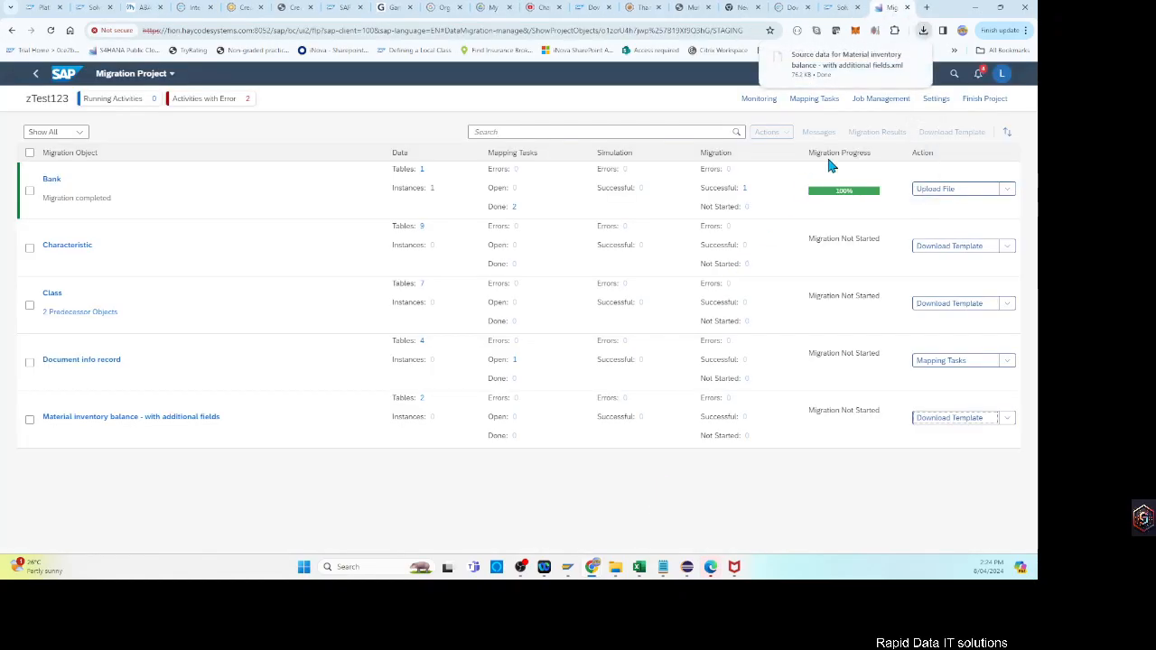
- Switch to Excel and open Source data for Material inventory balance - with additional fields.xml from the Downloads folder
{"action": "mouse_move", "coordinate": [638, 566]}
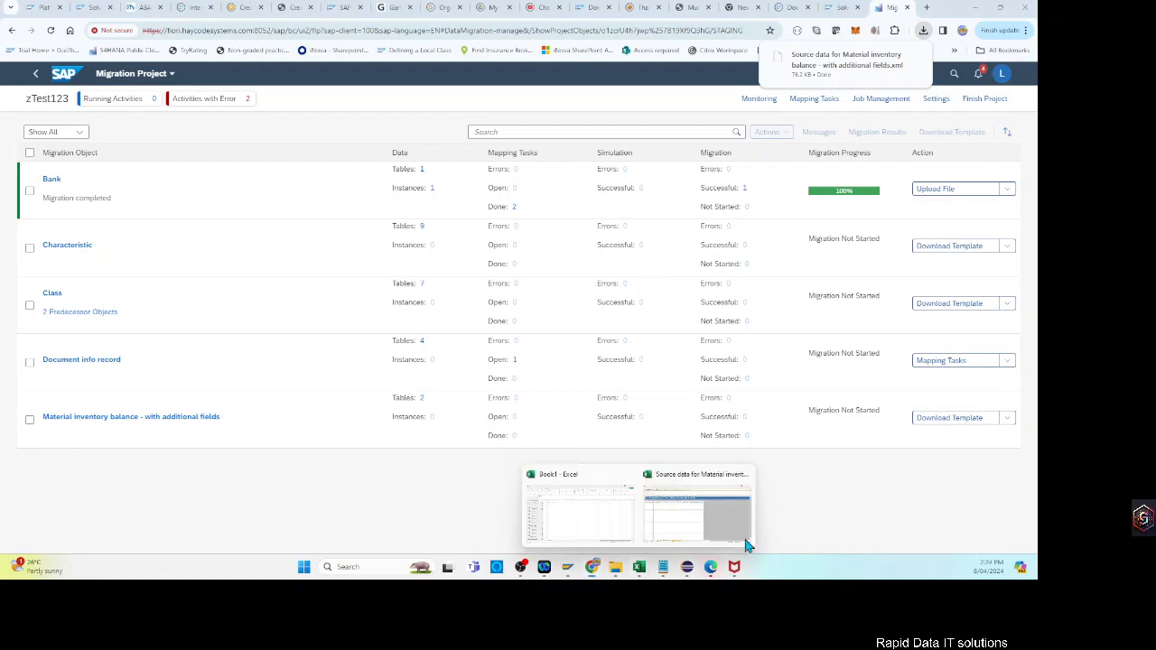
{"action": "left_click", "coordinate": [693, 536]}
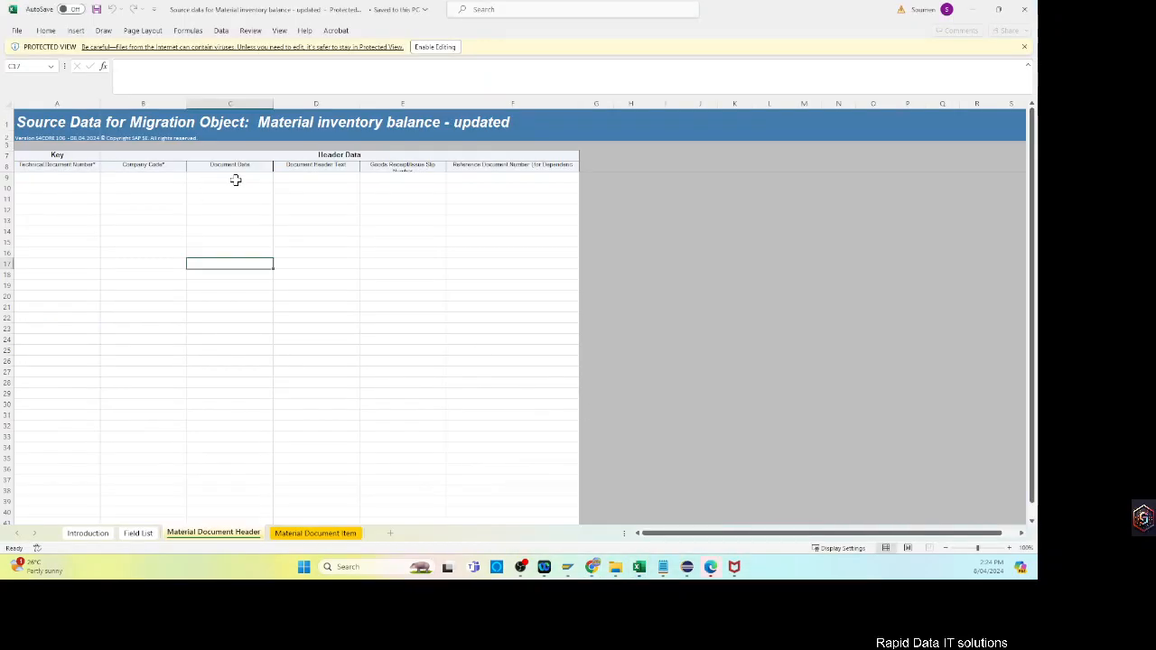
{"action": "left_click", "coordinate": [20, 30]}
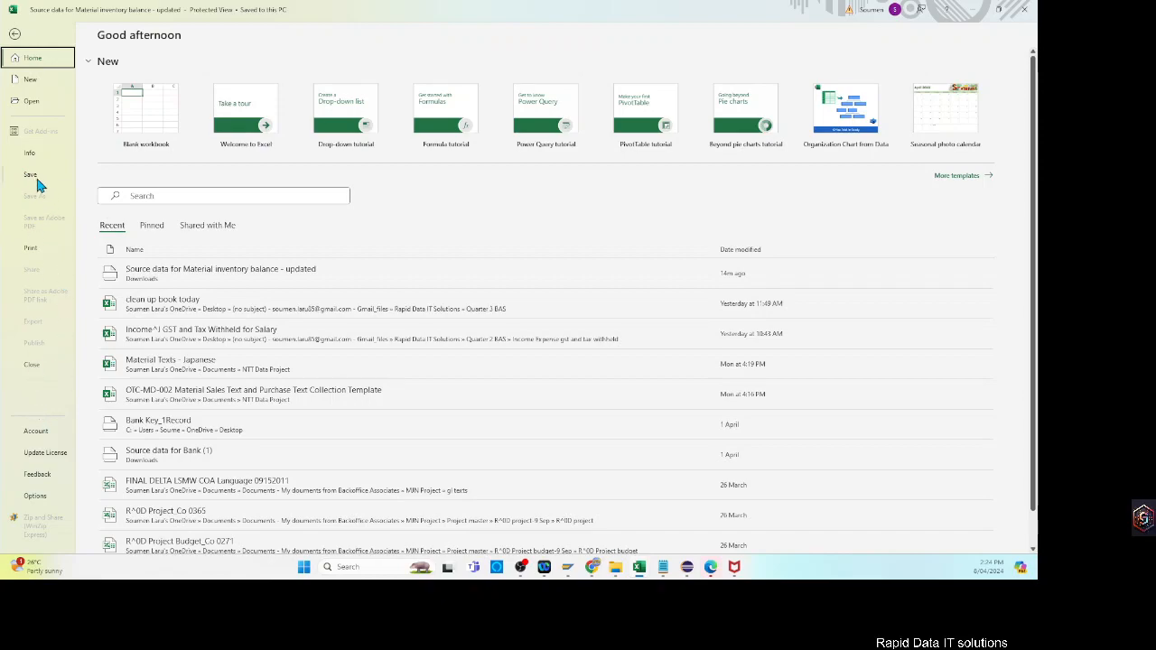
{"action": "left_click", "coordinate": [34, 101]}
{"action": "left_click", "coordinate": [141, 224]}
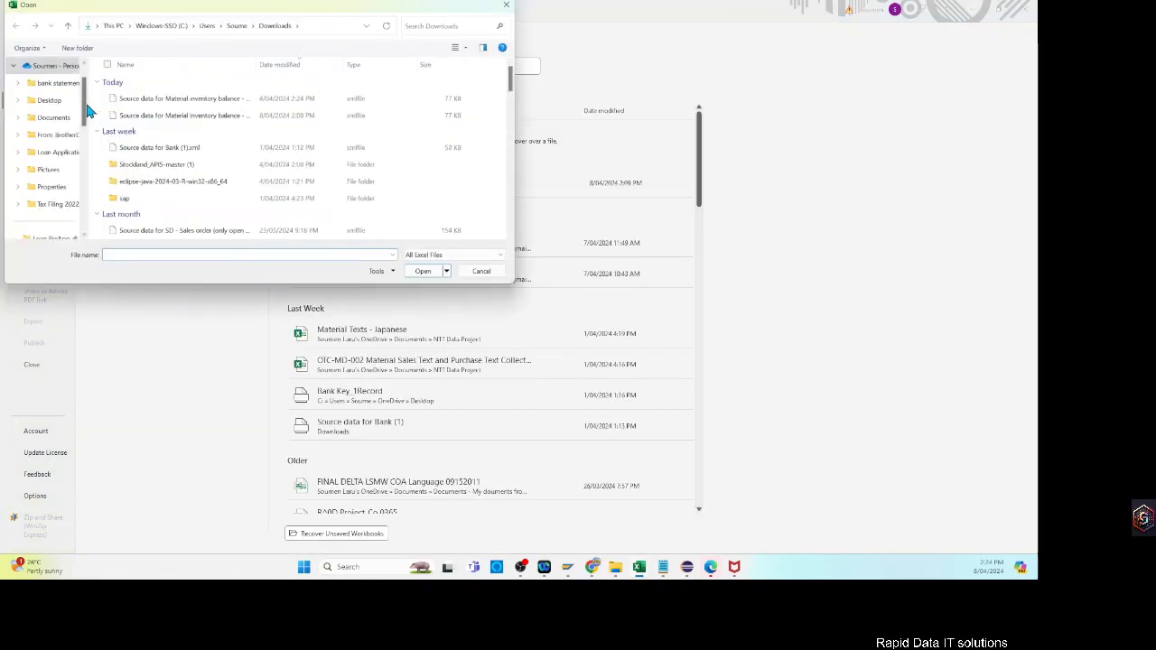
{"action": "left_click", "coordinate": [217, 97]}
{"action": "double_click", "coordinate": [256, 63]}
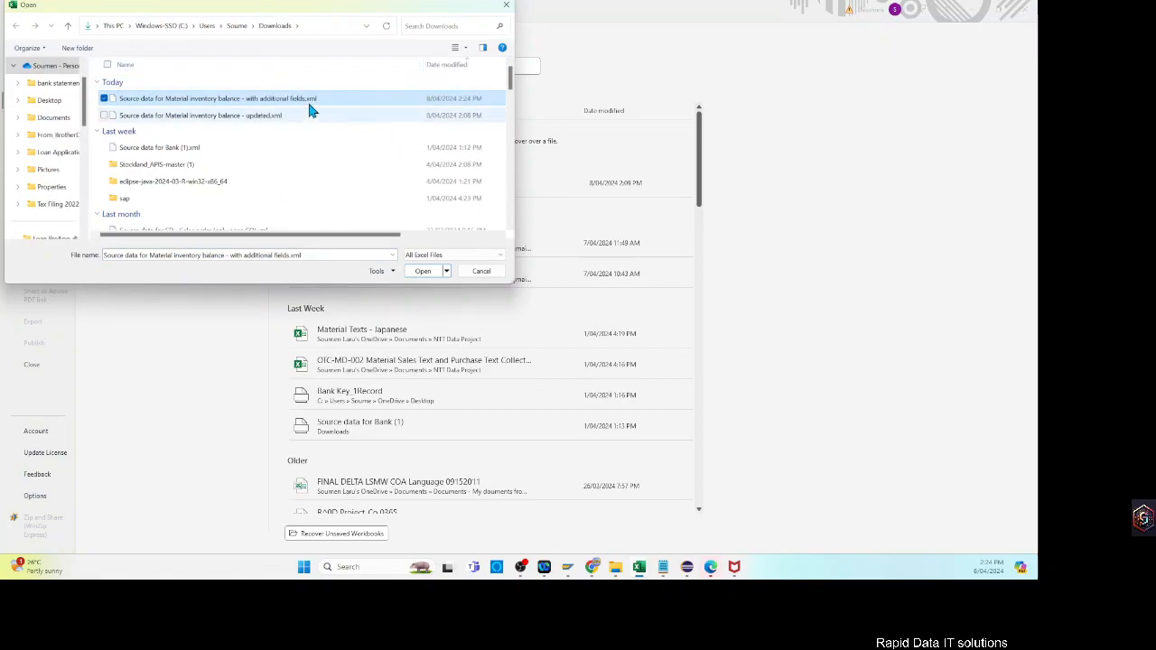
{"action": "left_click", "coordinate": [411, 268]}
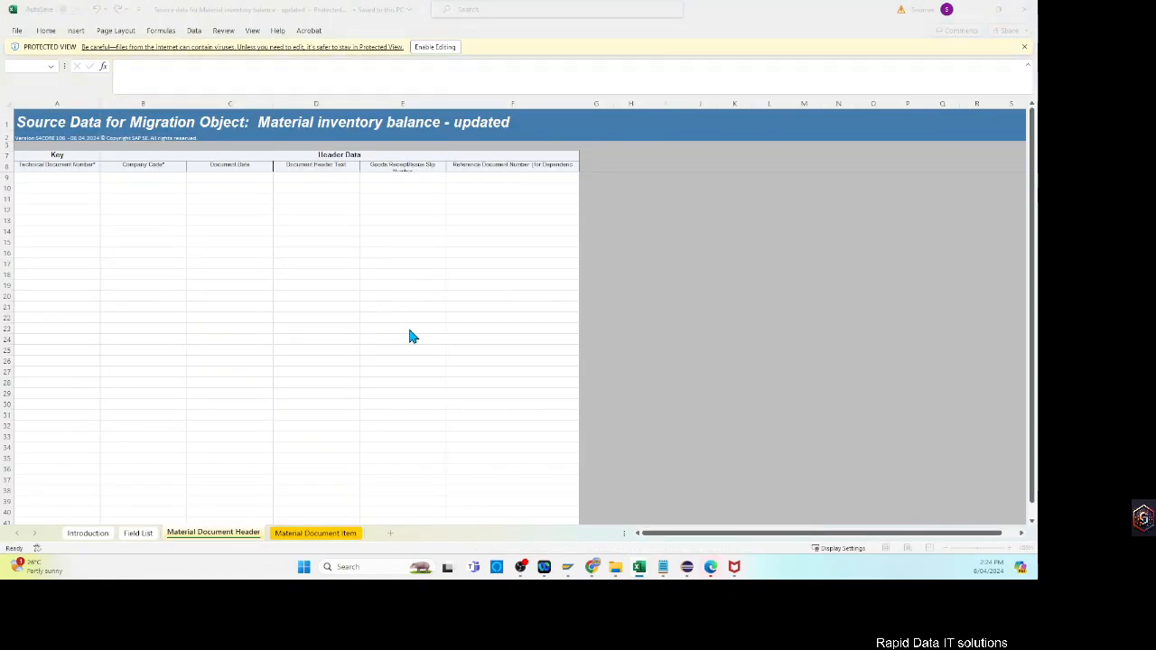
- On the Material Document Header sheet, widen column F and enlarge row 8 to inspect the Reference Document Number heading
{"action": "left_click", "coordinate": [233, 537]}
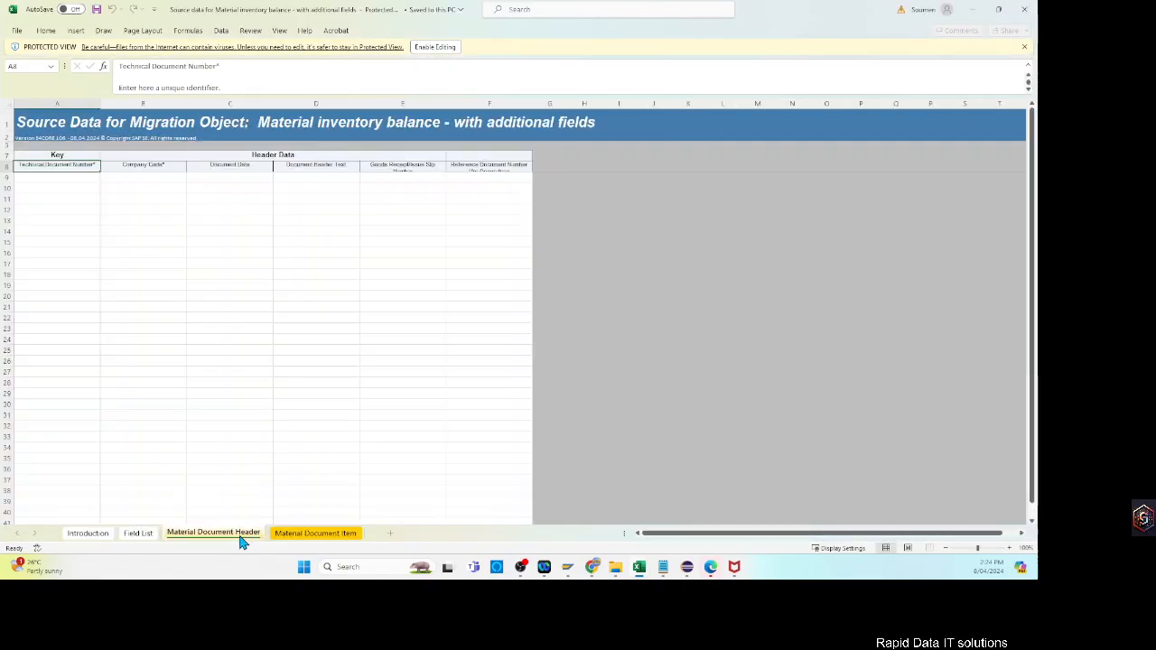
{"action": "left_click", "coordinate": [497, 165]}
{"action": "left_click_drag", "start_coordinate": [533, 103], "coordinate": [618, 103]}
{"action": "left_click", "coordinate": [8, 177]}
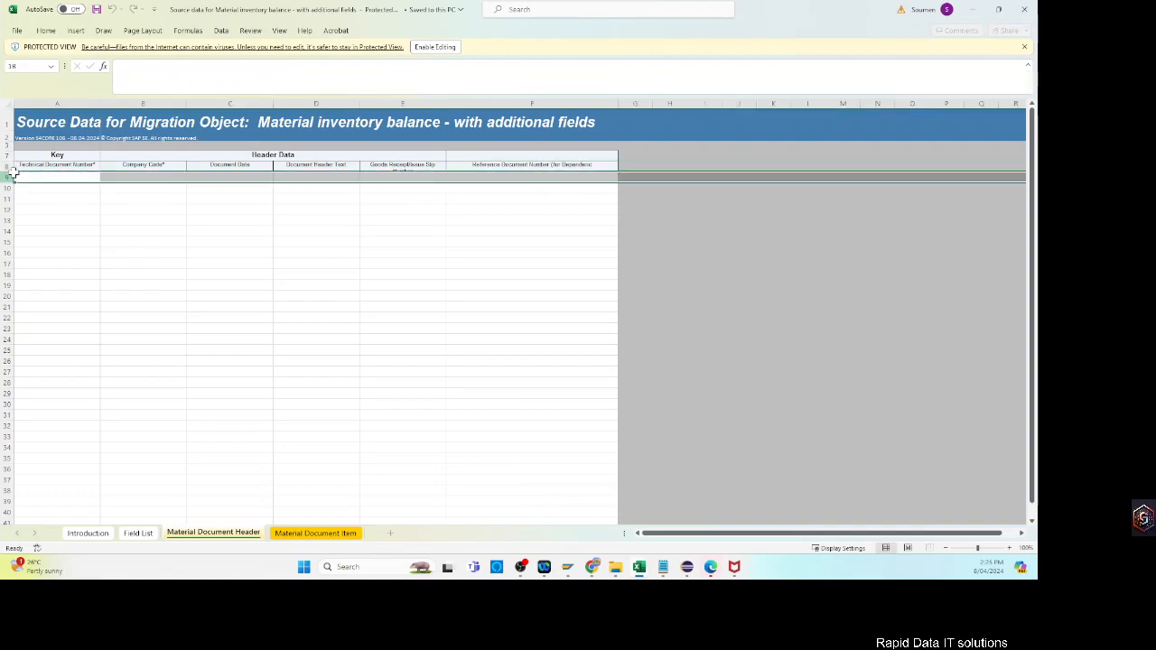
{"action": "left_click_drag", "start_coordinate": [8, 172], "coordinate": [8, 179]}
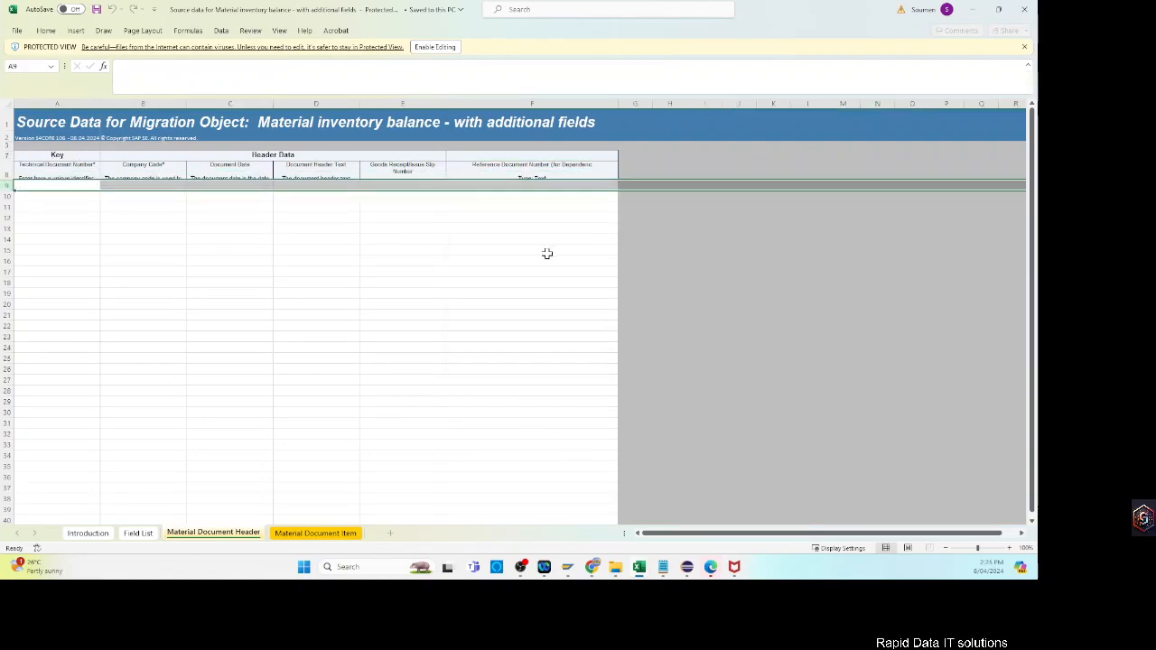
{"action": "left_click", "coordinate": [530, 169]}
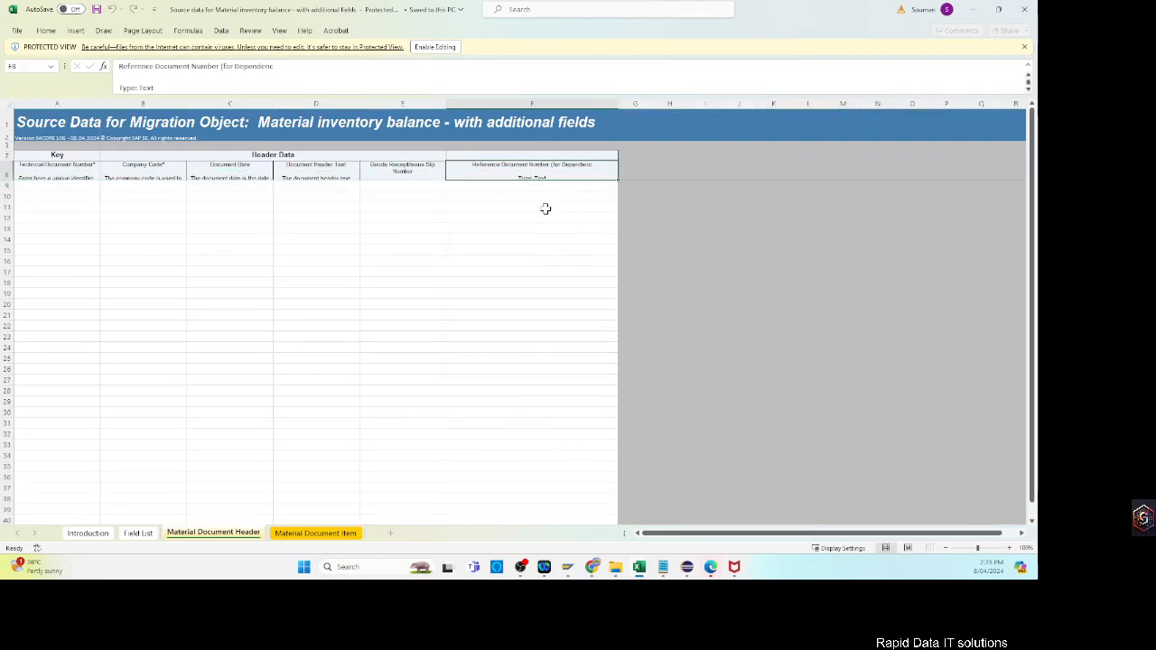